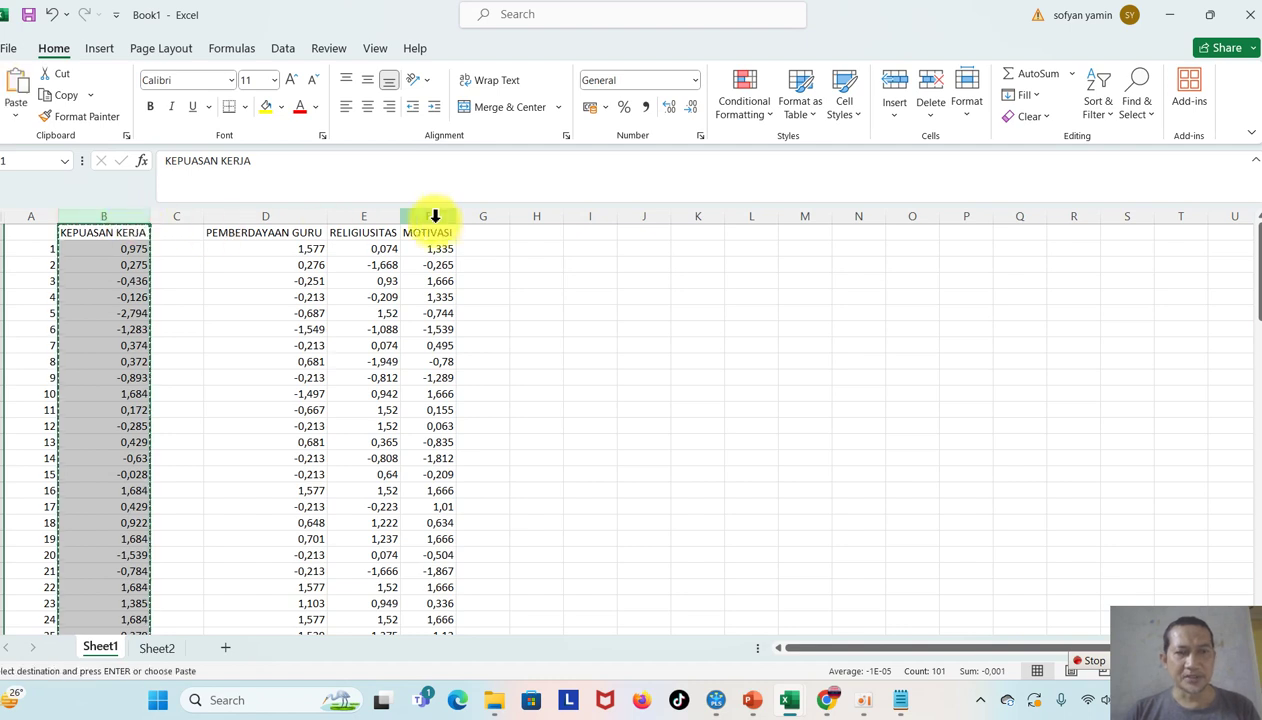
Step: Place the KEPUASAN KERJA data after the MOTIVASI column and delete the empty columns B and C
drag(100, 215, 132, 259)
right_click(132, 259)
click(199, 450)
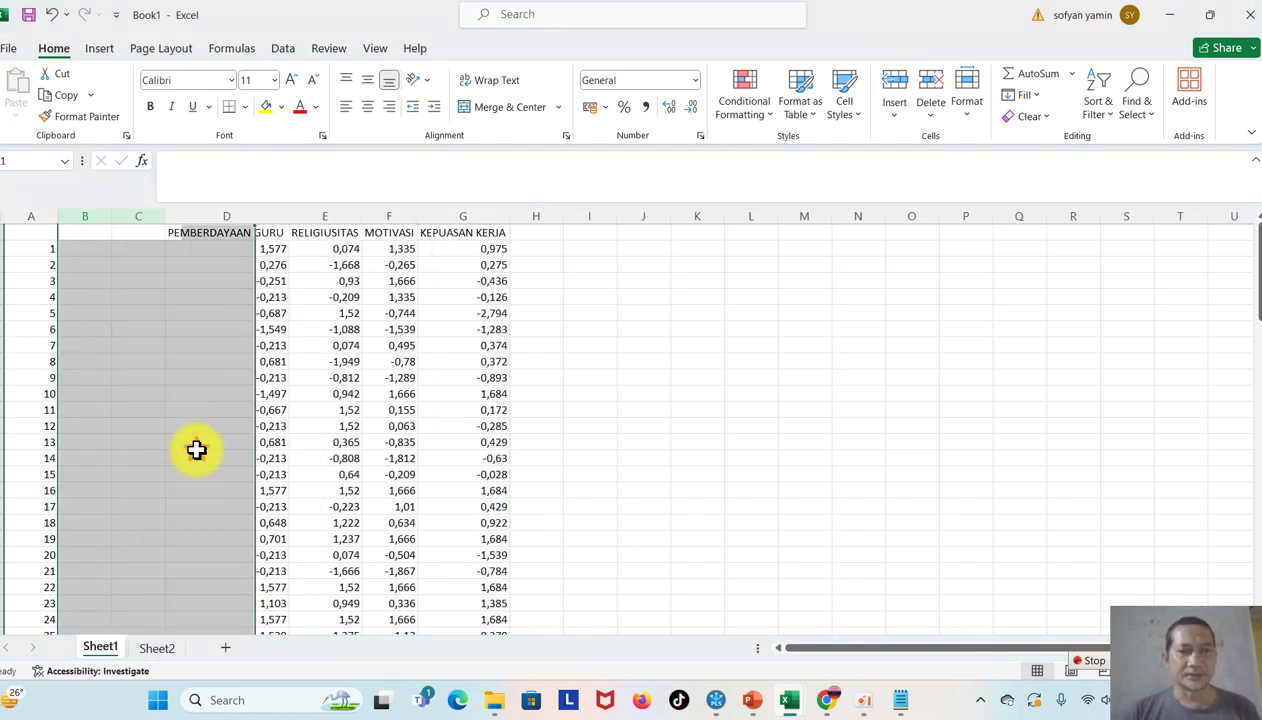
click(600, 344)
Step: Insert a markers-only scatter chart of PEMBERDAYAAN GURU against MOTIVASI and place it beside the data
click(120, 216)
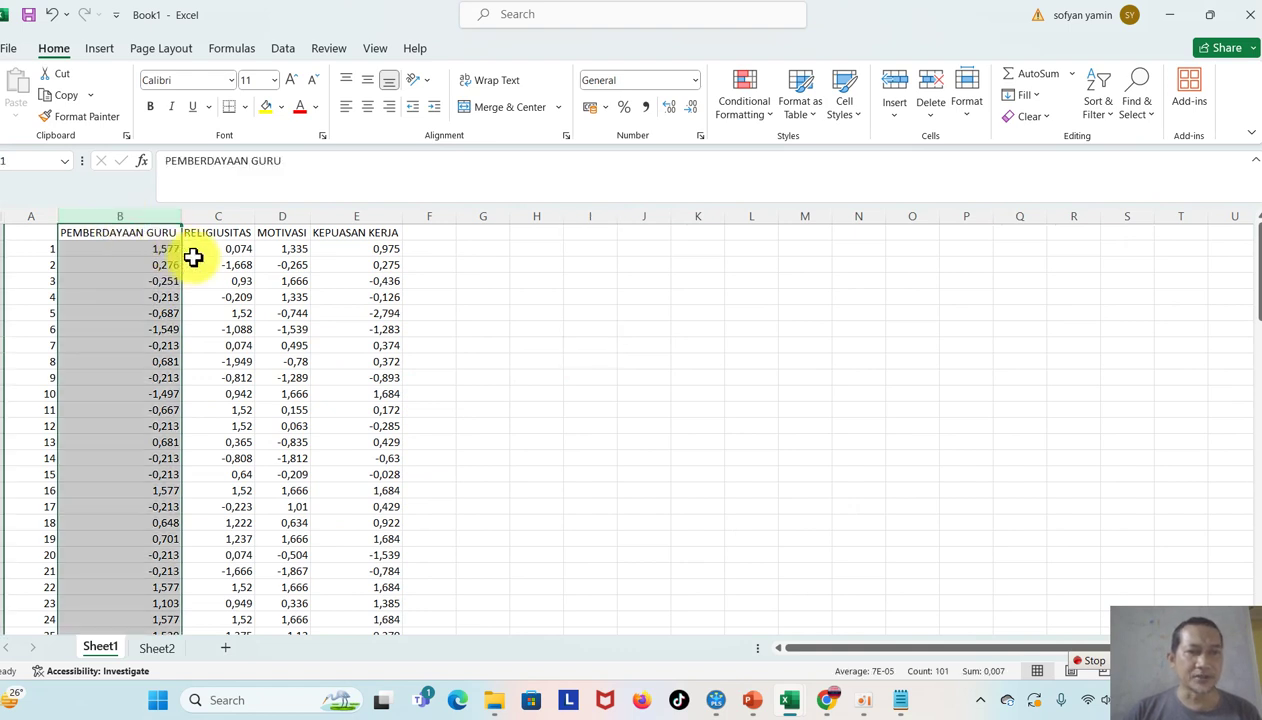
ctrl+click(283, 216)
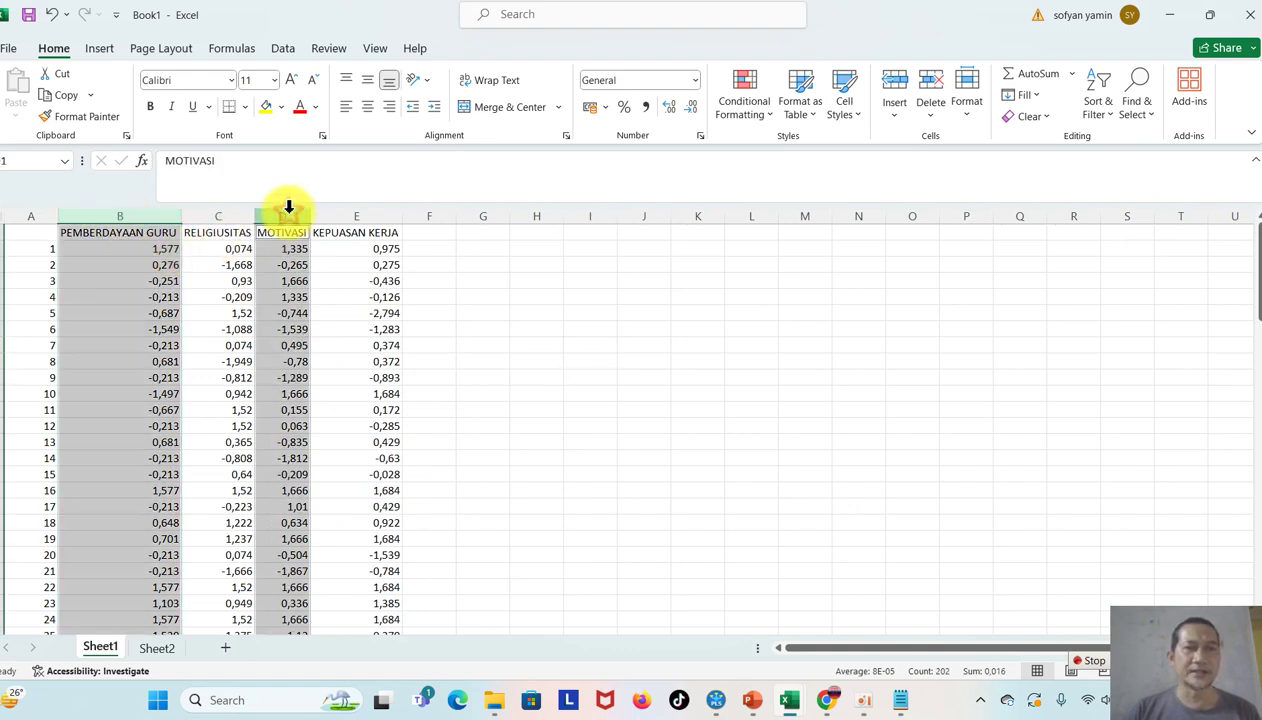
click(105, 48)
click(516, 117)
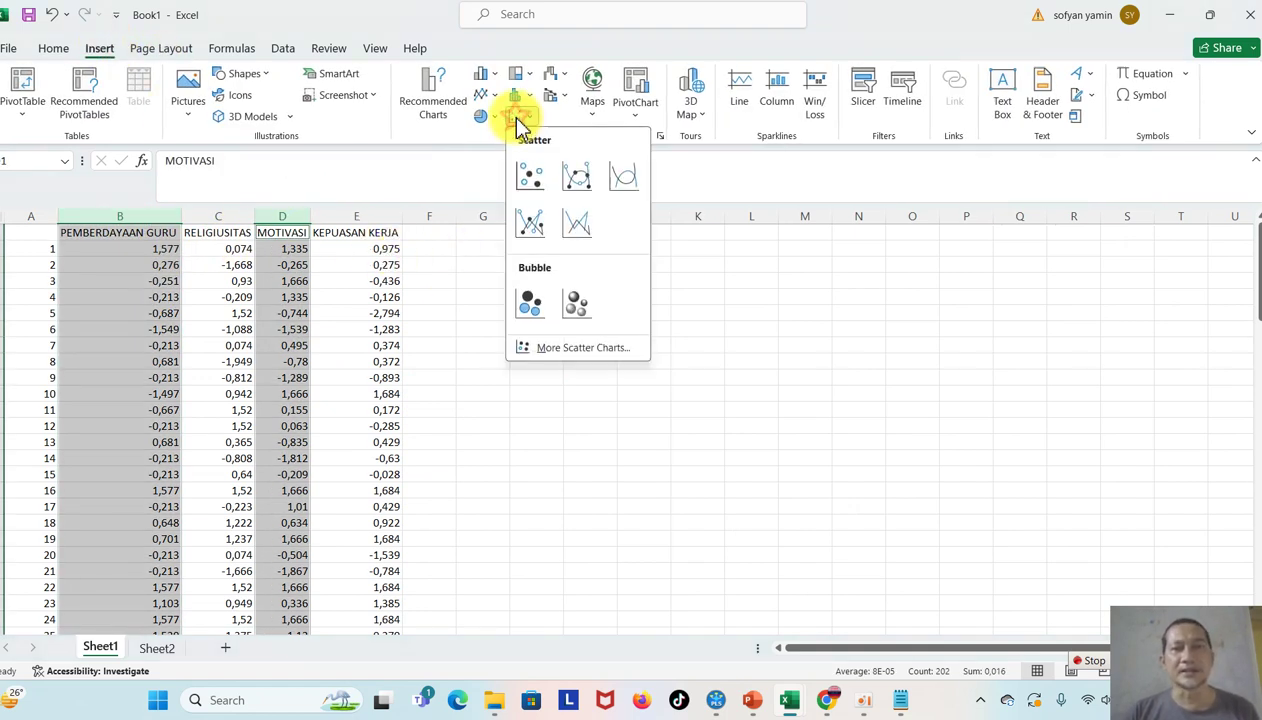
click(530, 176)
drag(536, 340, 608, 285)
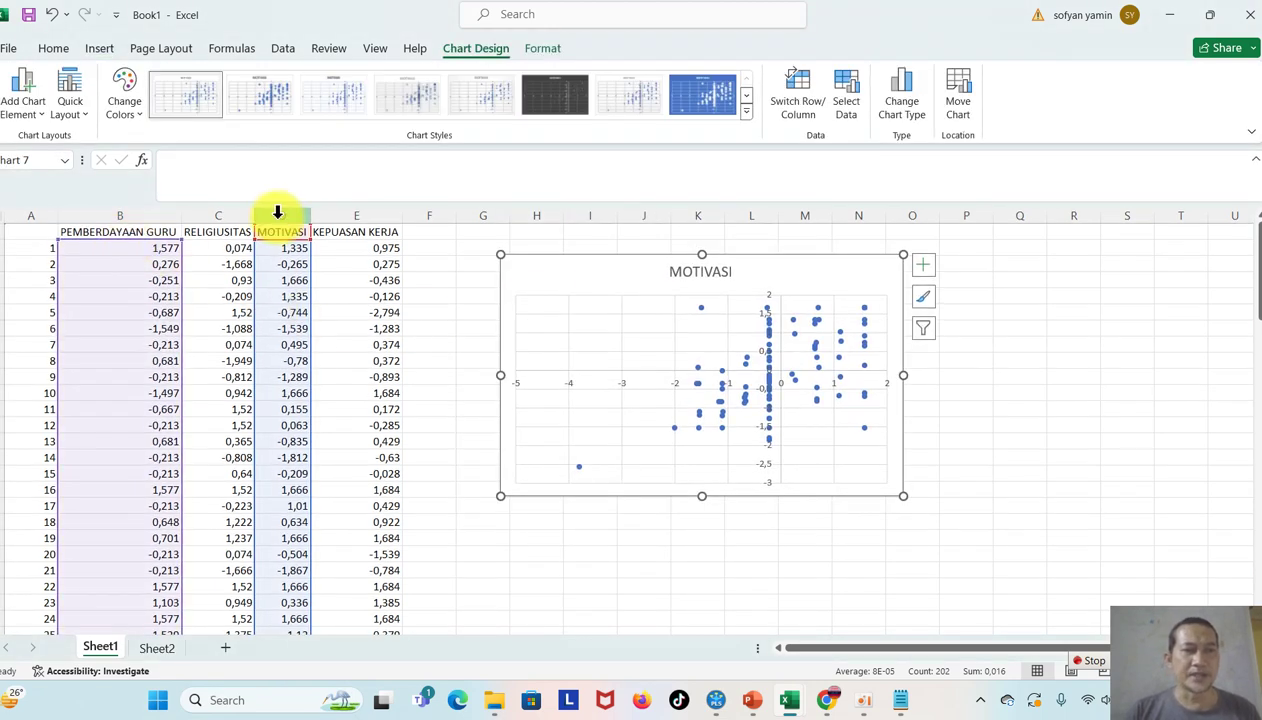
click(1178, 328)
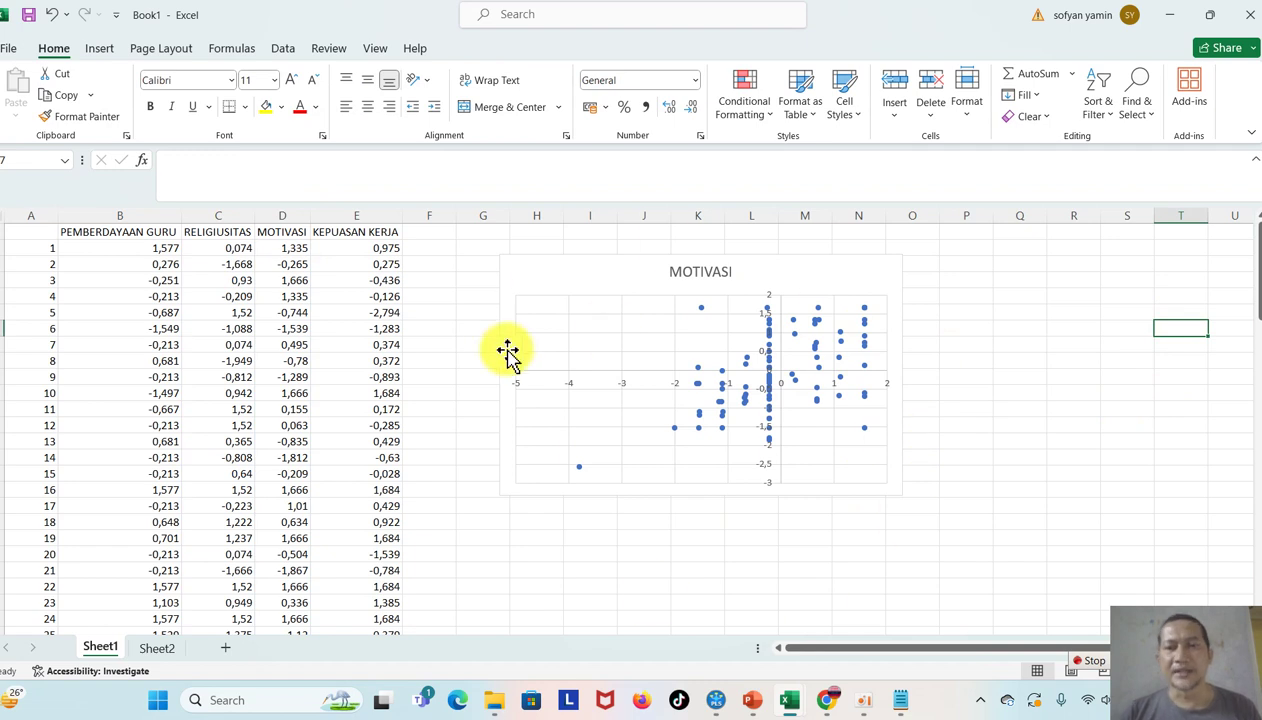
Step: Enter the note "mana outlier" in cell H20 below the chart and set its font size to 48
click(555, 536)
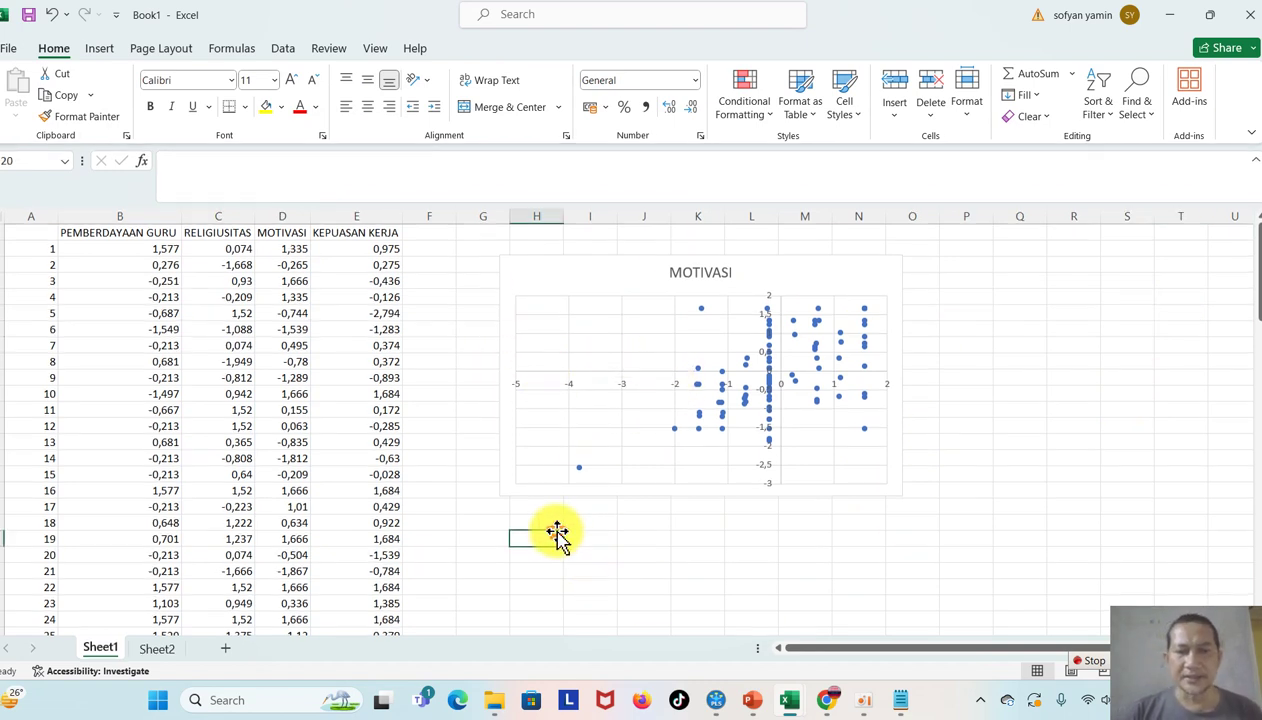
text(mana outlier)
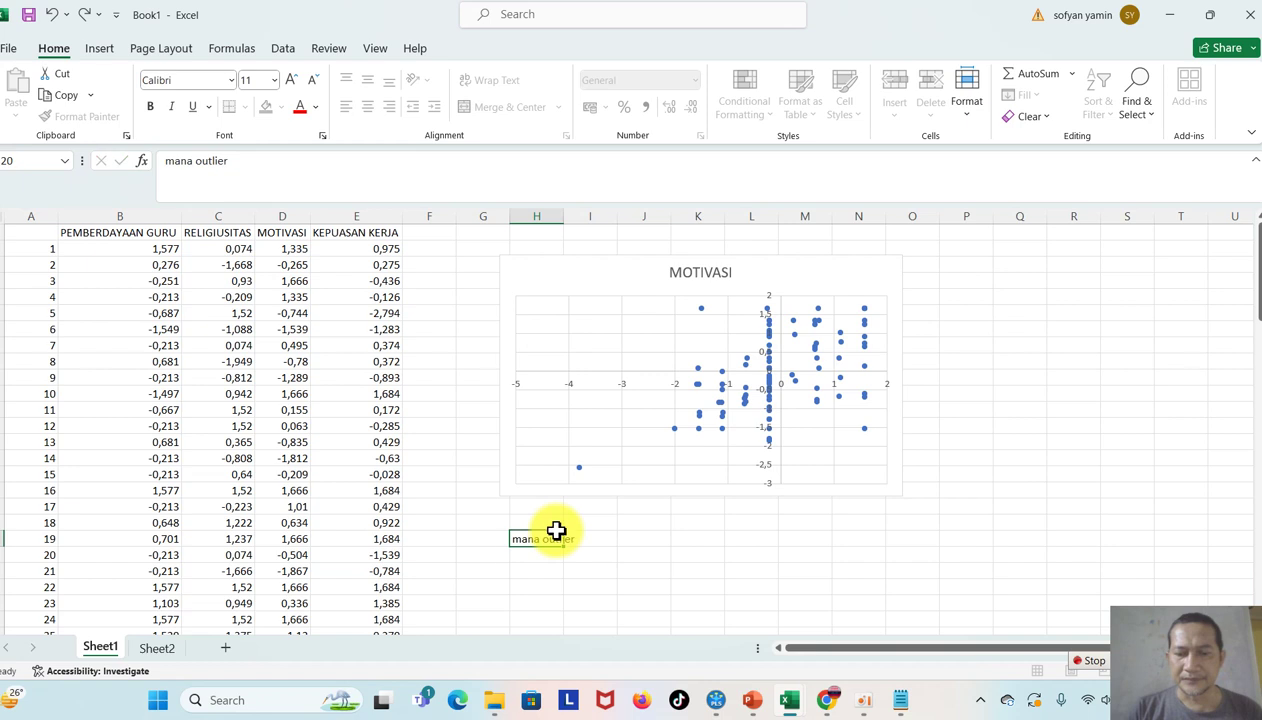
key(Return)
click(541, 537)
click(271, 81)
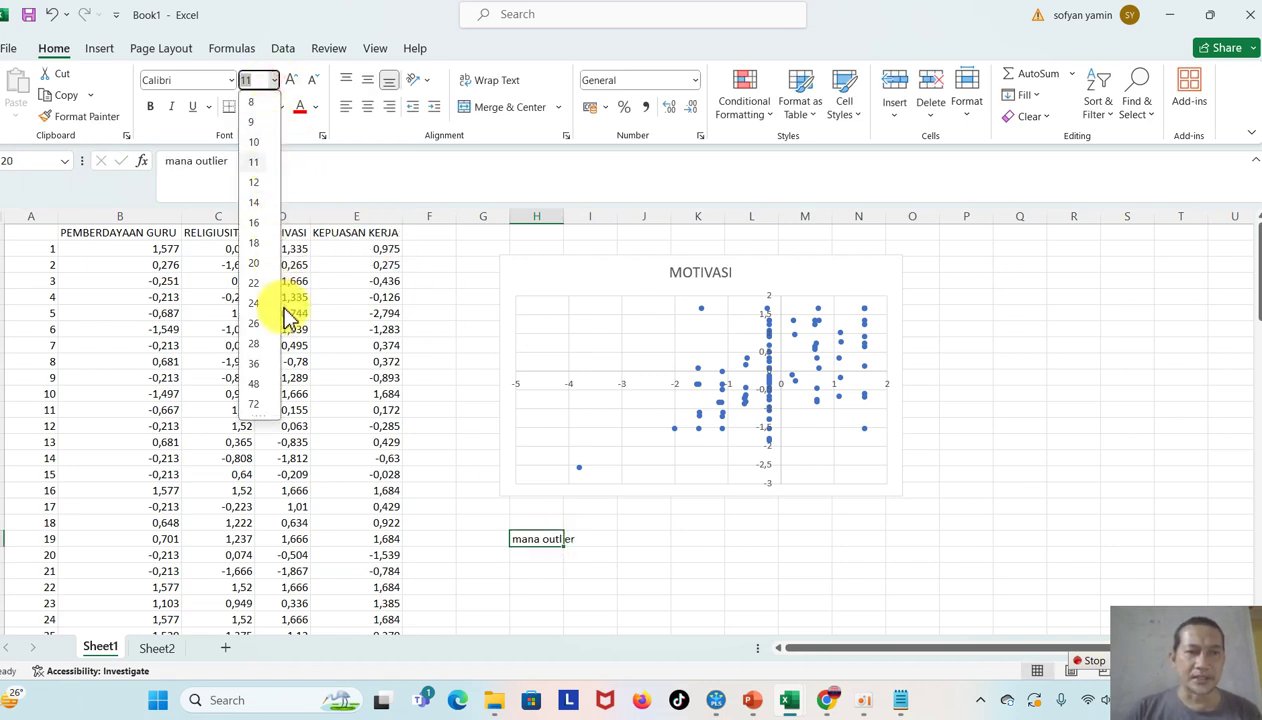
click(254, 384)
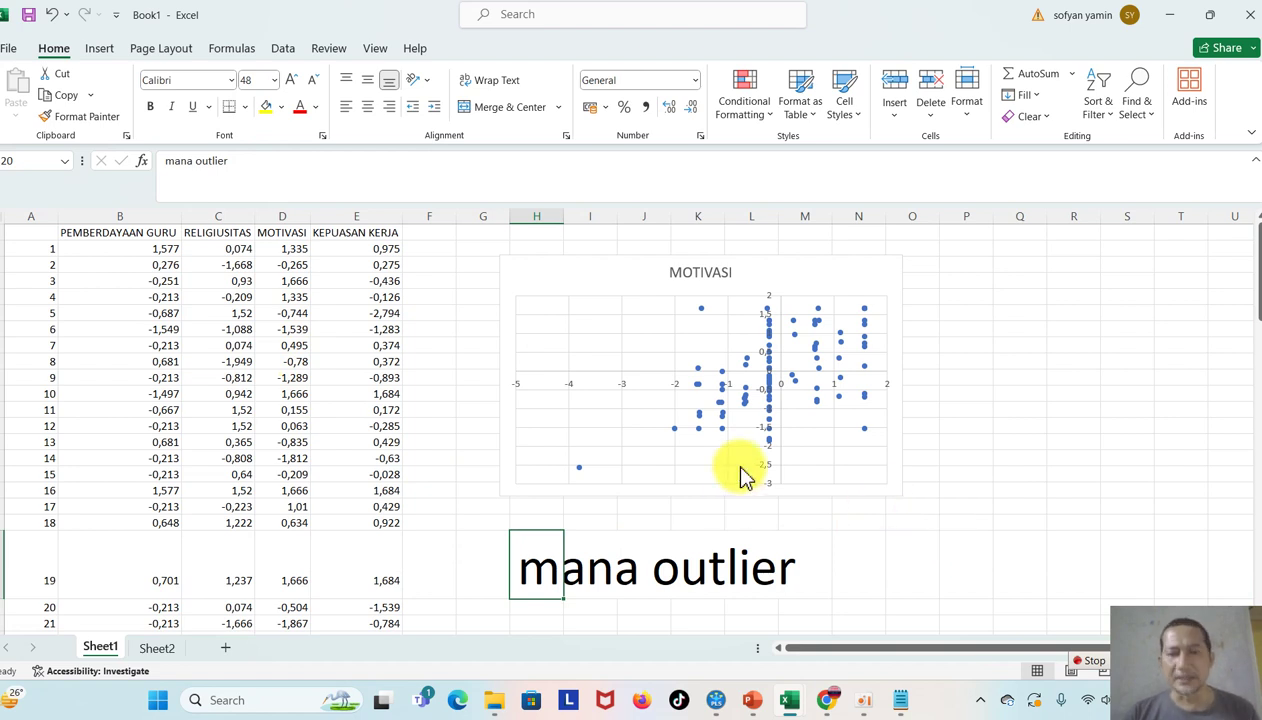
Step: Move the "mana outlier" note from cell H20 to cell Q1
key(ctrl+c)
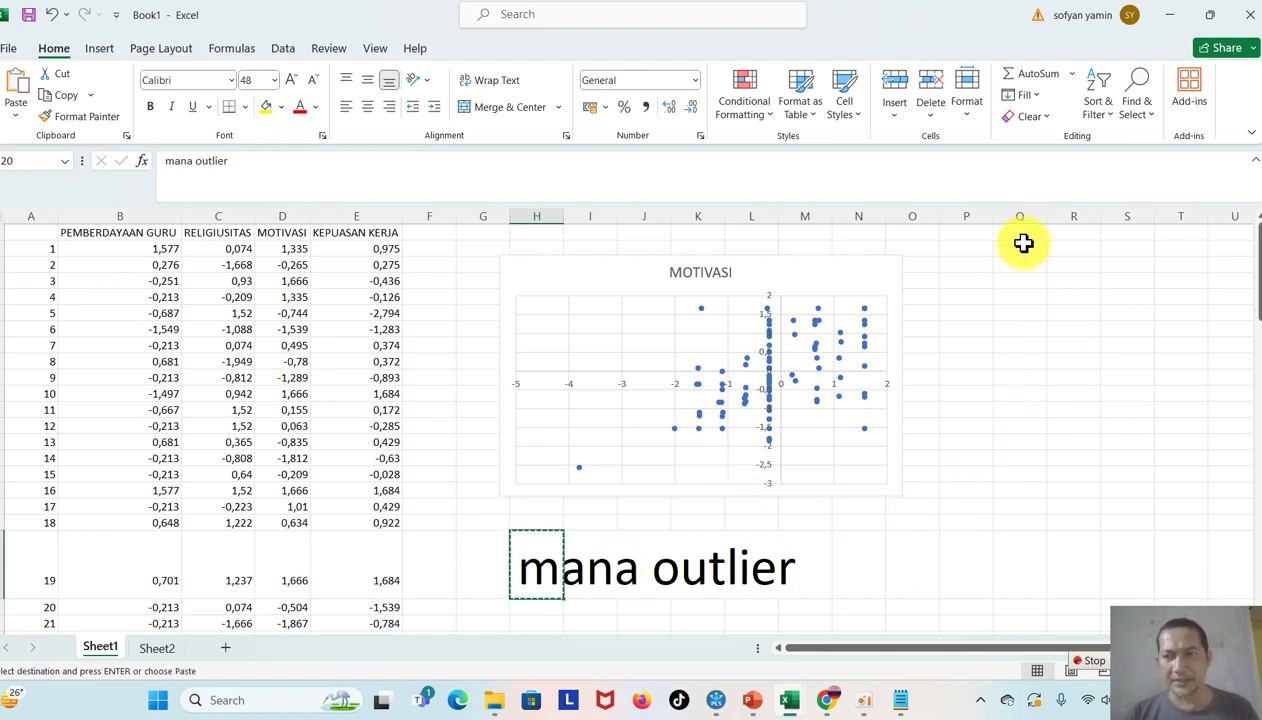
click(1023, 229)
key(Return)
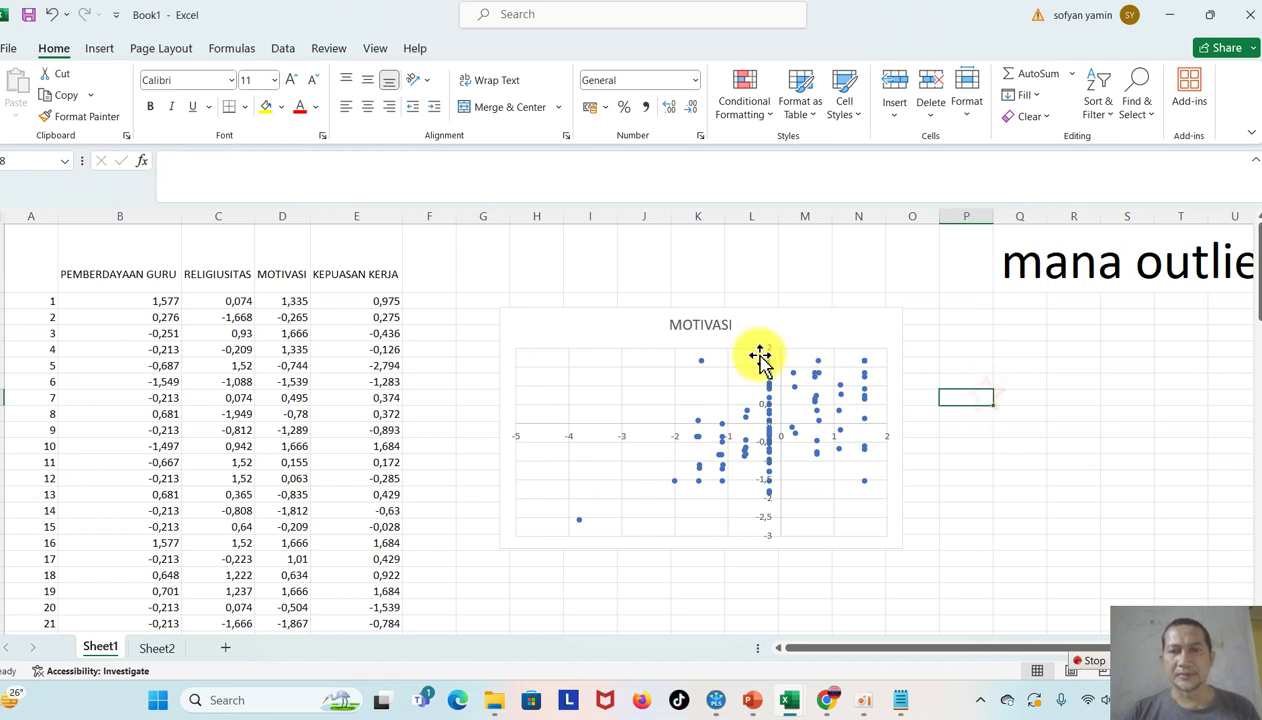
Step: Move the MOTIVASI scatter chart closer to the data table and enlarge it
click(614, 318)
drag(614, 318, 569, 273)
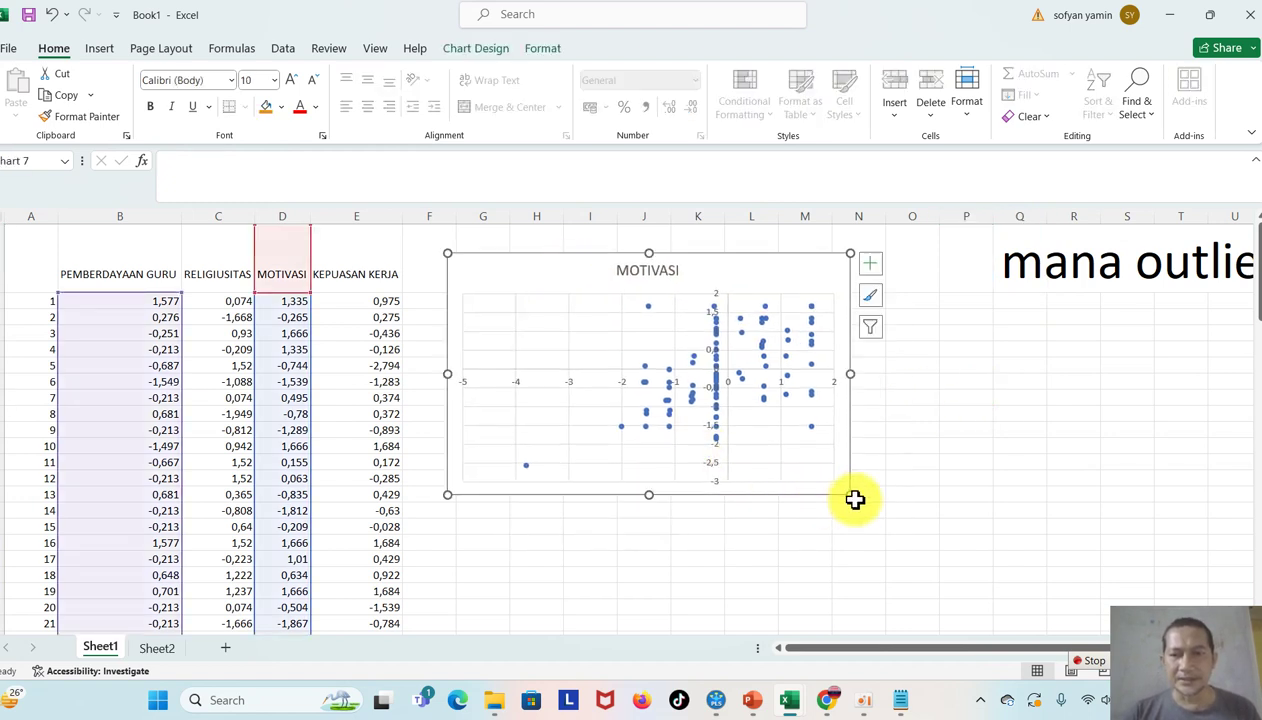
click(832, 478)
drag(846, 496, 918, 559)
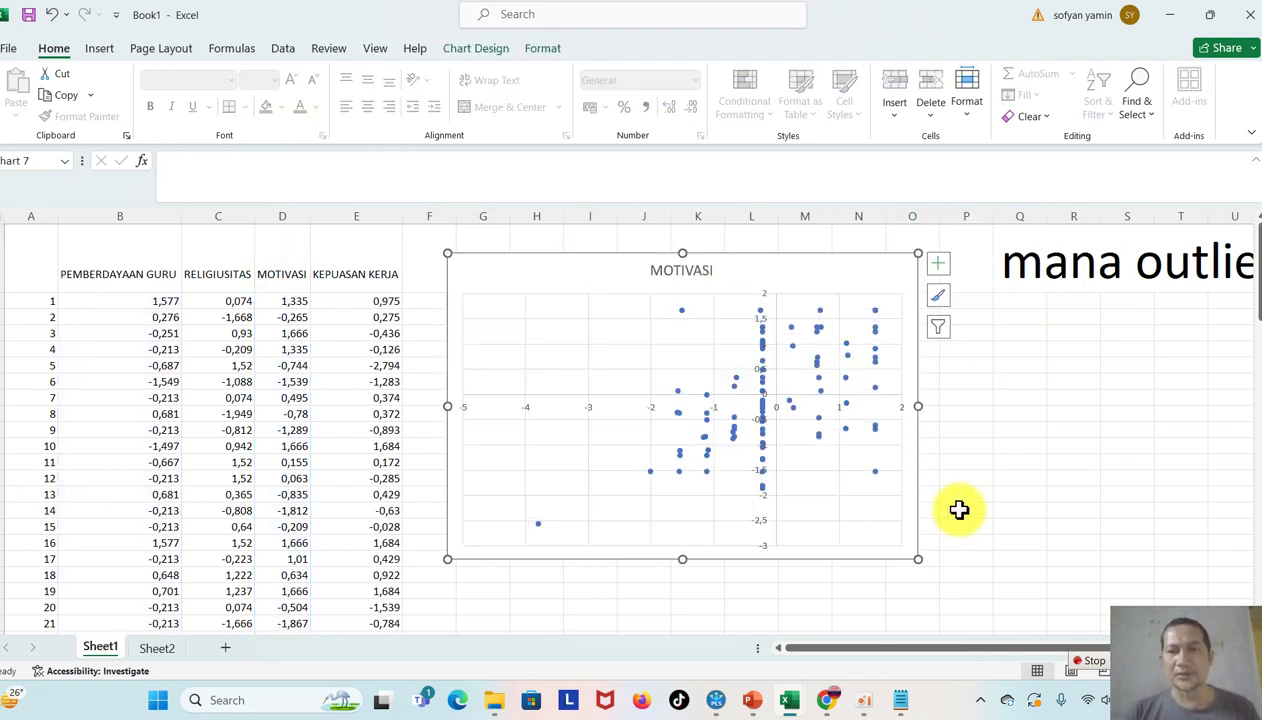
Step: Add a linear trendline to the MOTIVASI scatter points and close the trendline formatting options
right_click(817, 362)
click(924, 521)
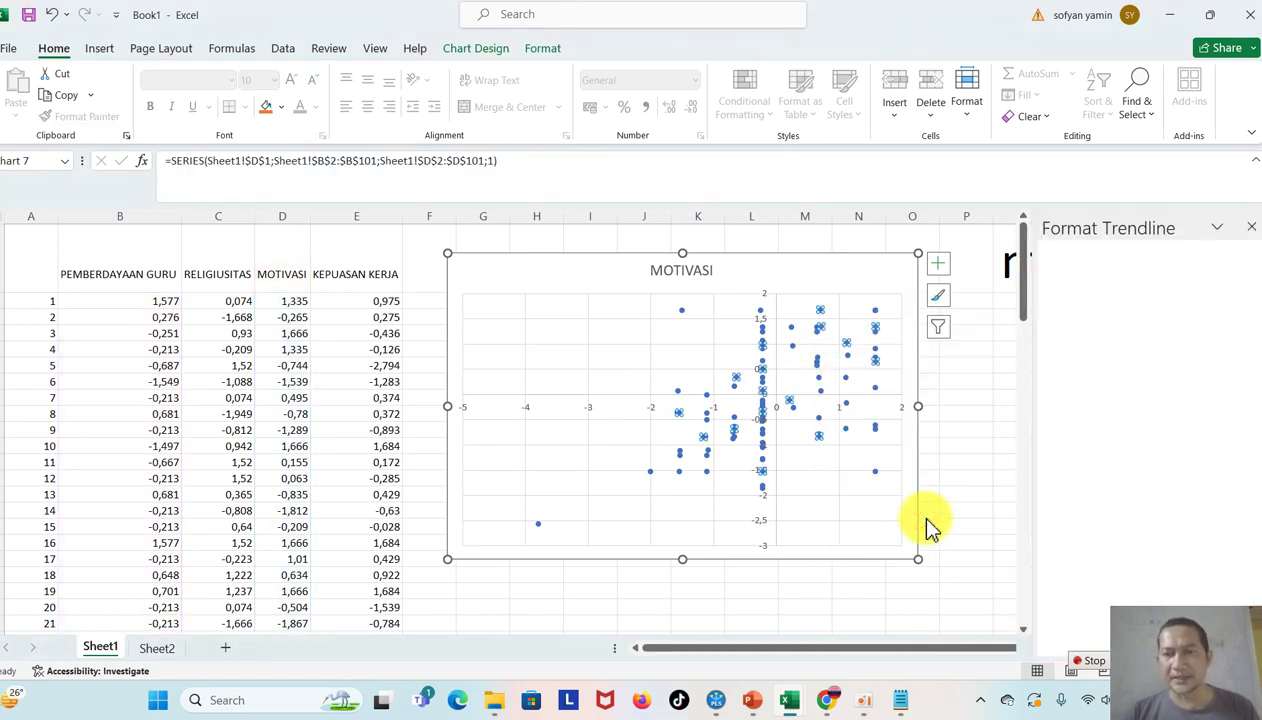
click(1251, 226)
click(1071, 459)
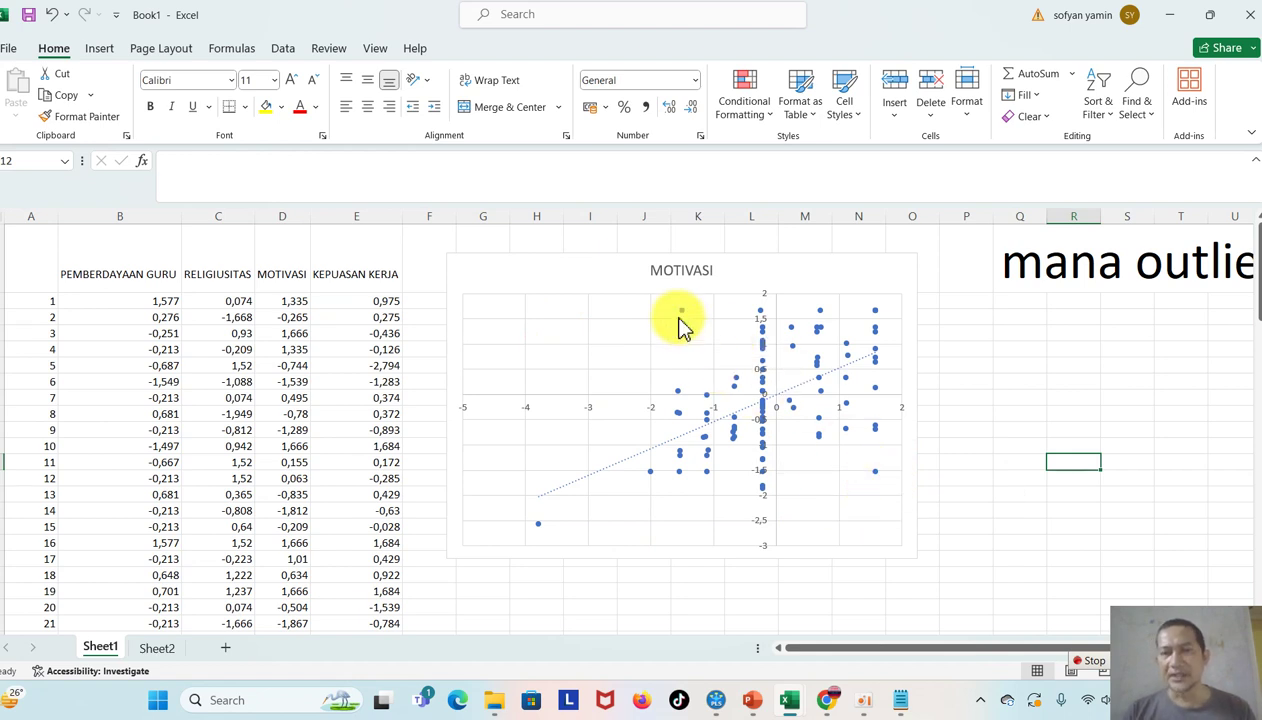
Step: Inspect the isolated chart point far above the trendline and turn on filters for header row 1
mouse_move(686, 317)
click(1131, 365)
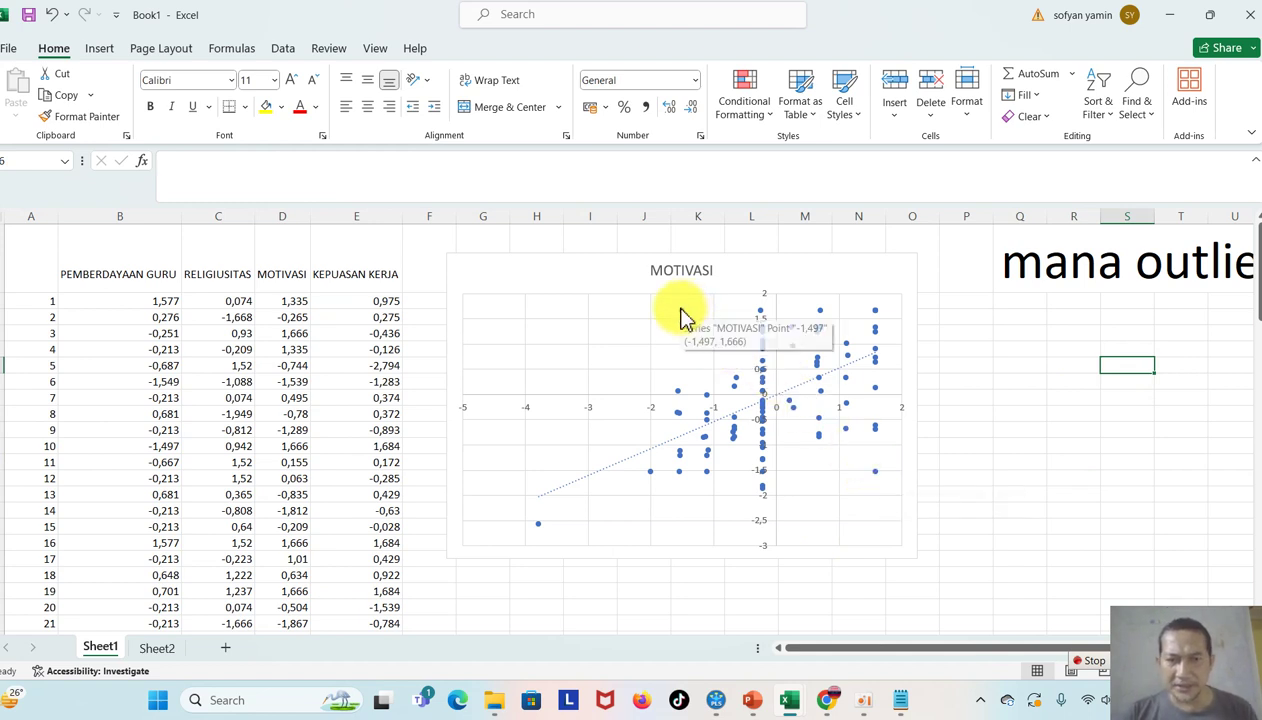
click(1055, 397)
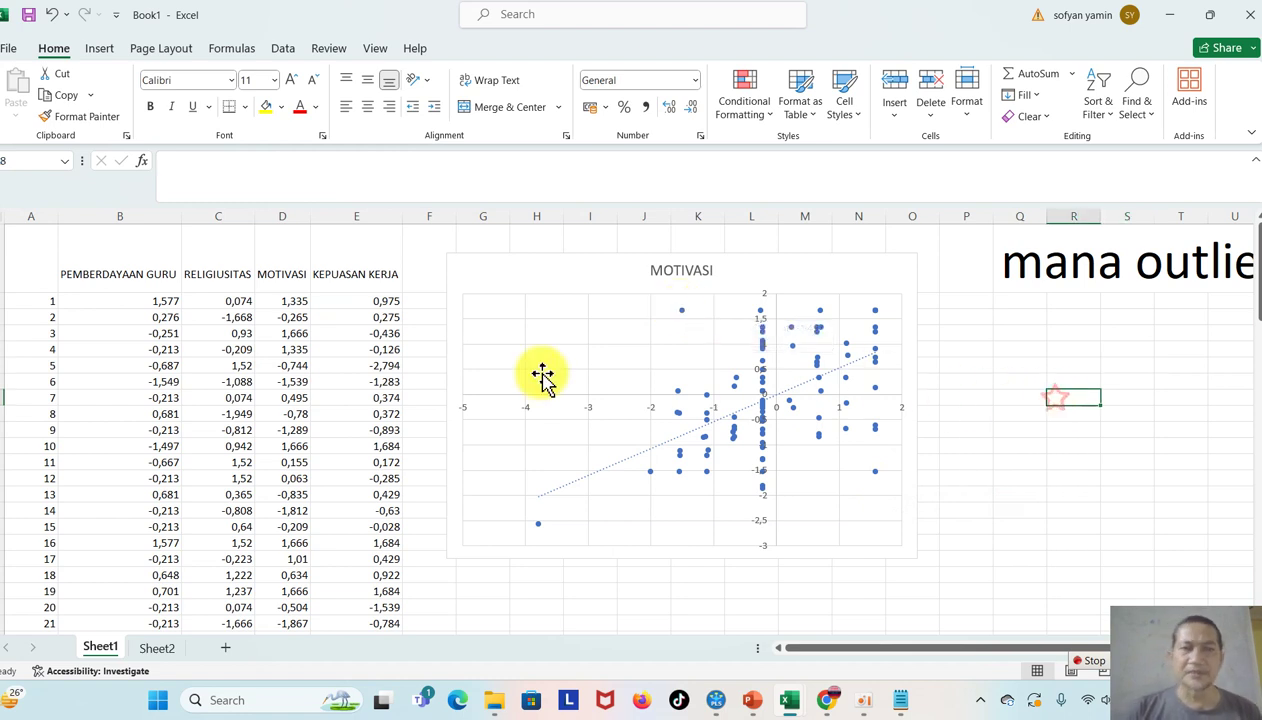
click(2, 250)
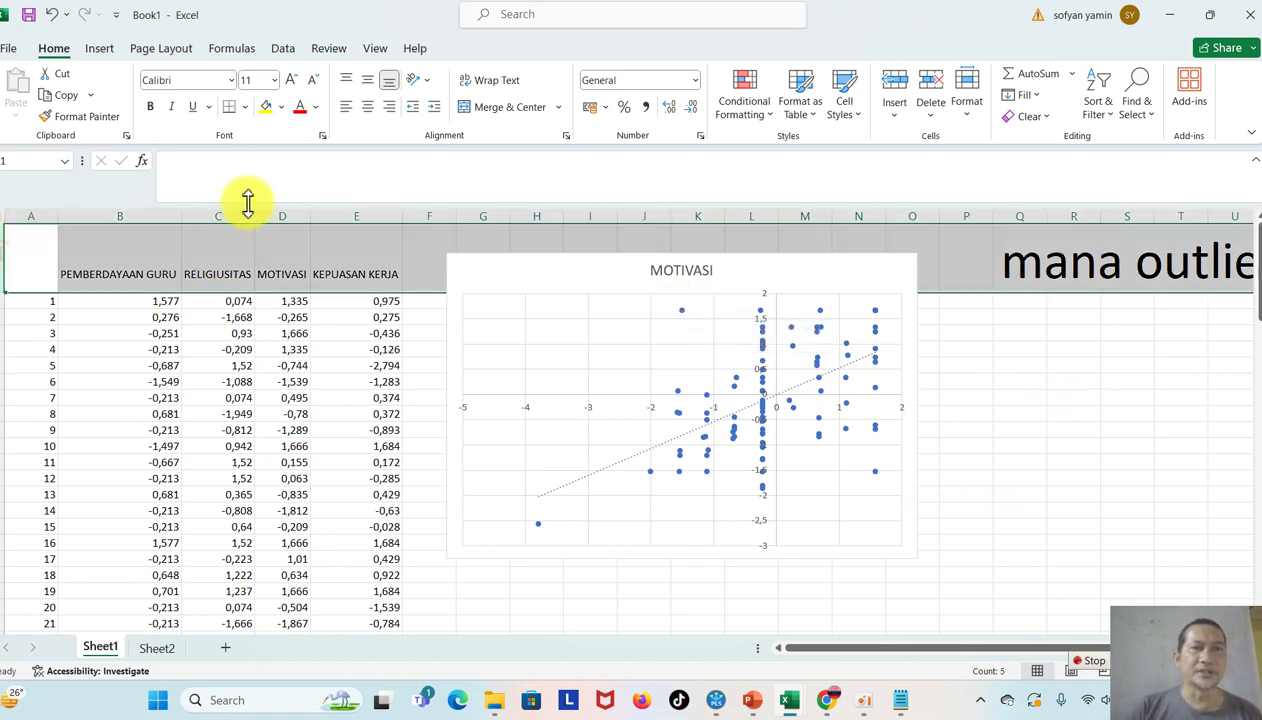
click(283, 48)
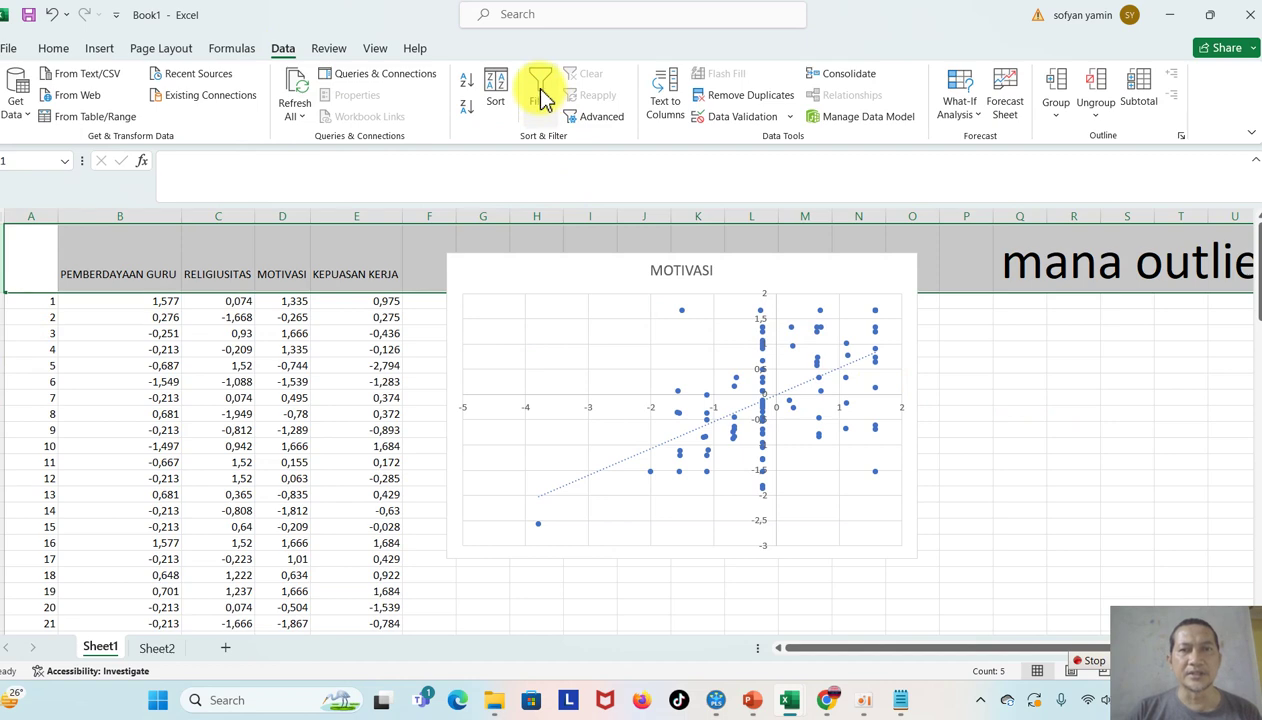
click(479, 315)
Step: Filter the PEMBERDAYAAN GURU column to show only the value 1,577
click(173, 284)
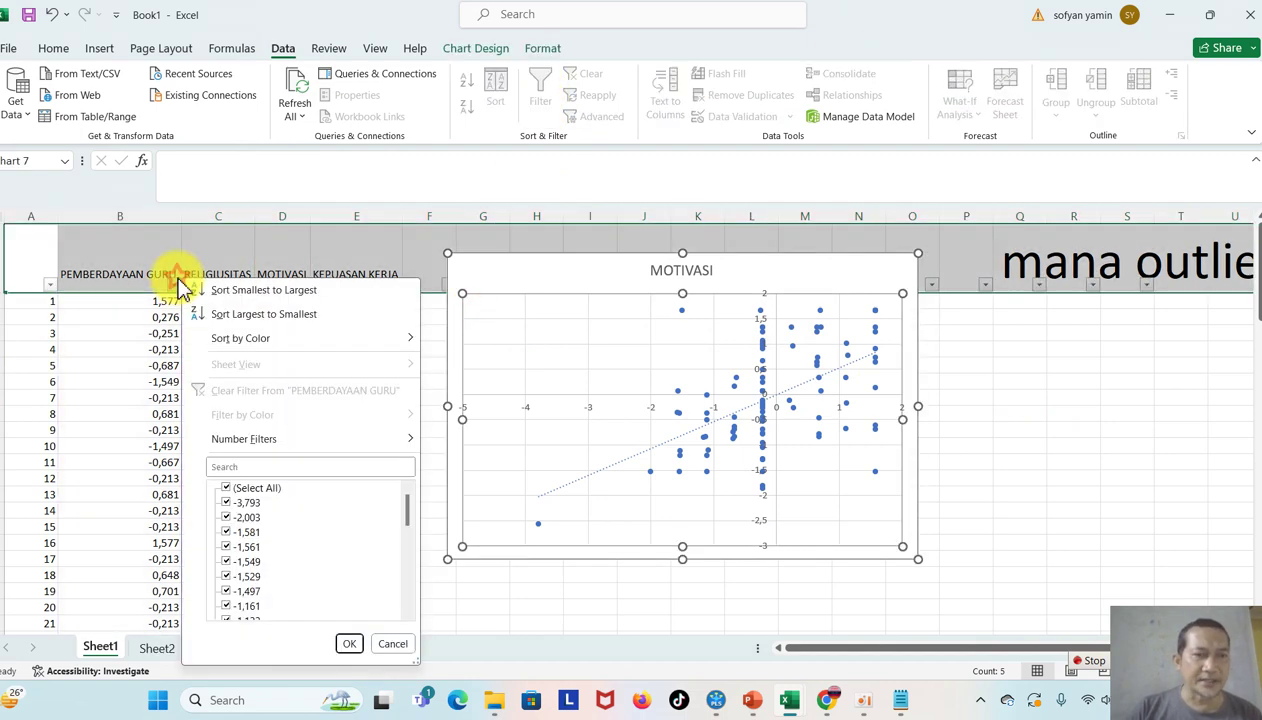
click(226, 487)
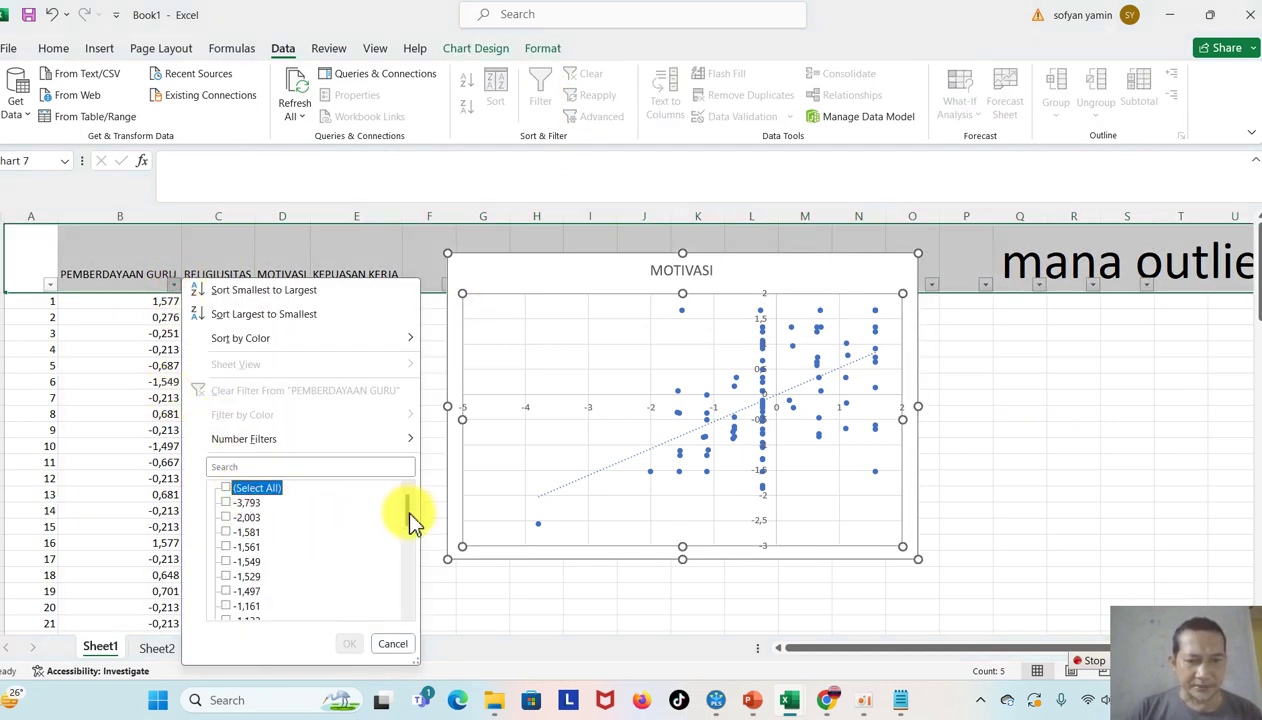
drag(409, 515, 404, 630)
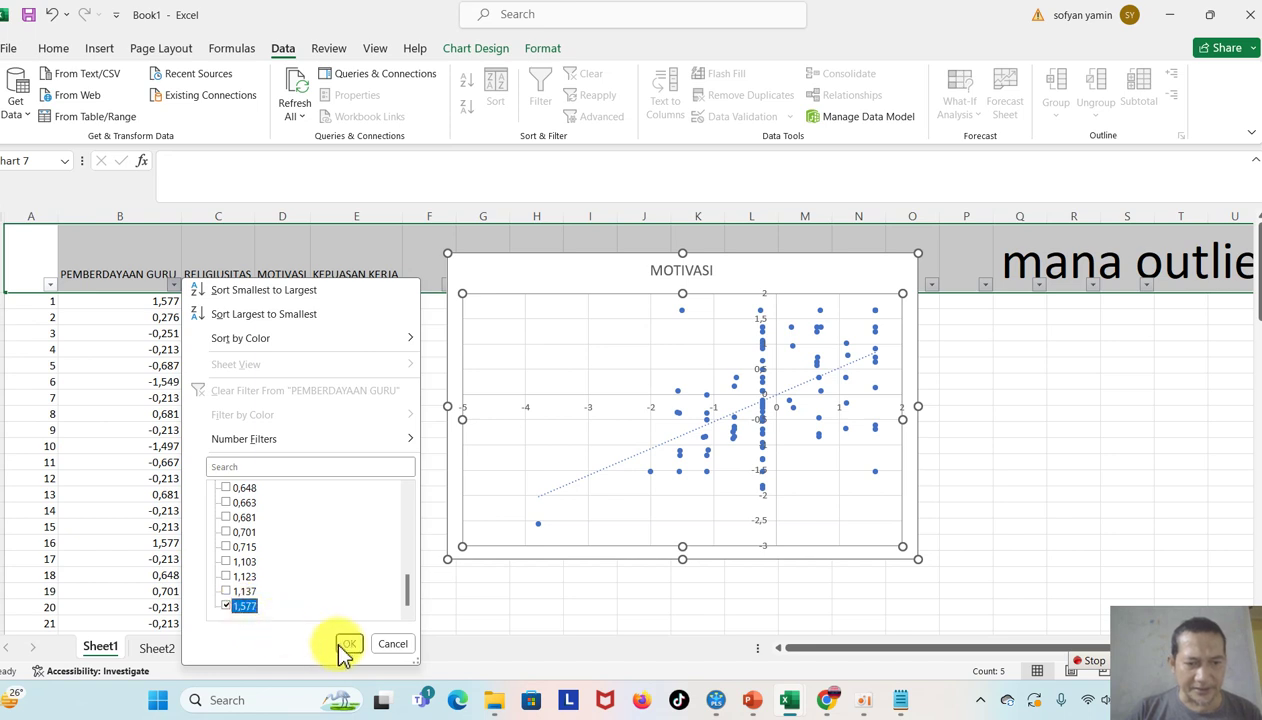
click(352, 644)
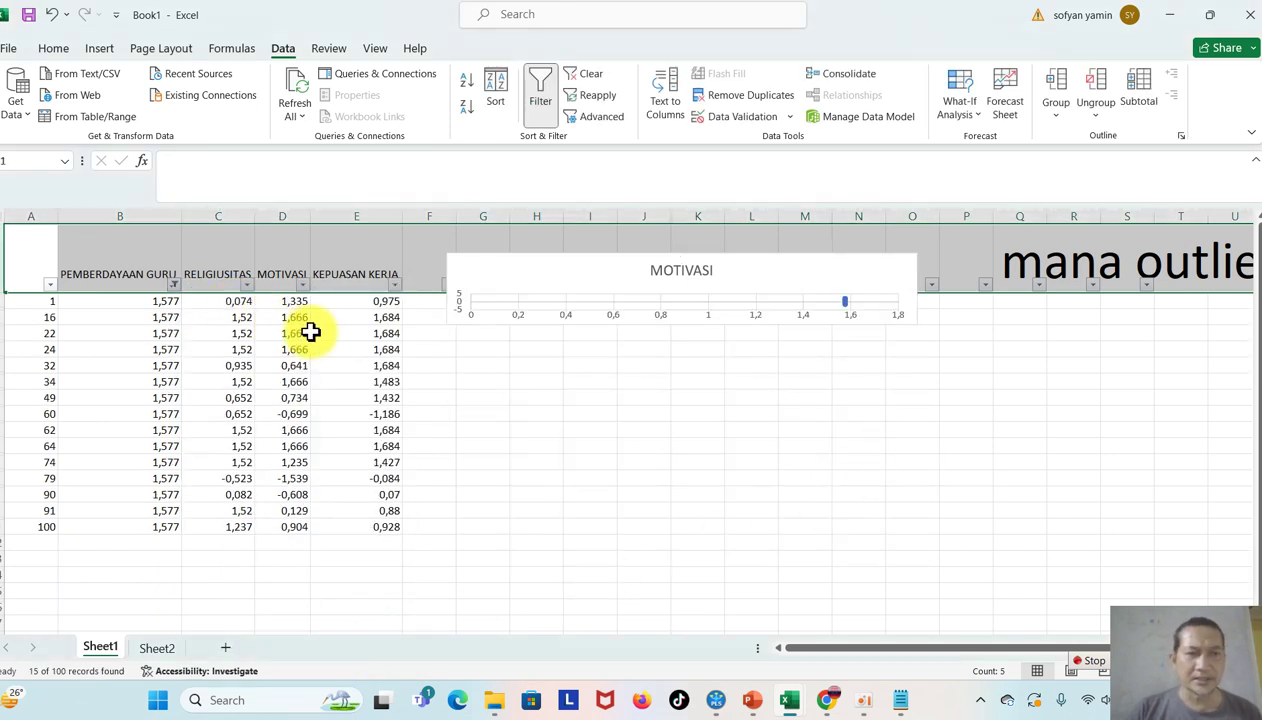
Step: Filter the MOTIVASI column to show only the value -1,539
click(302, 285)
click(141, 503)
click(225, 643)
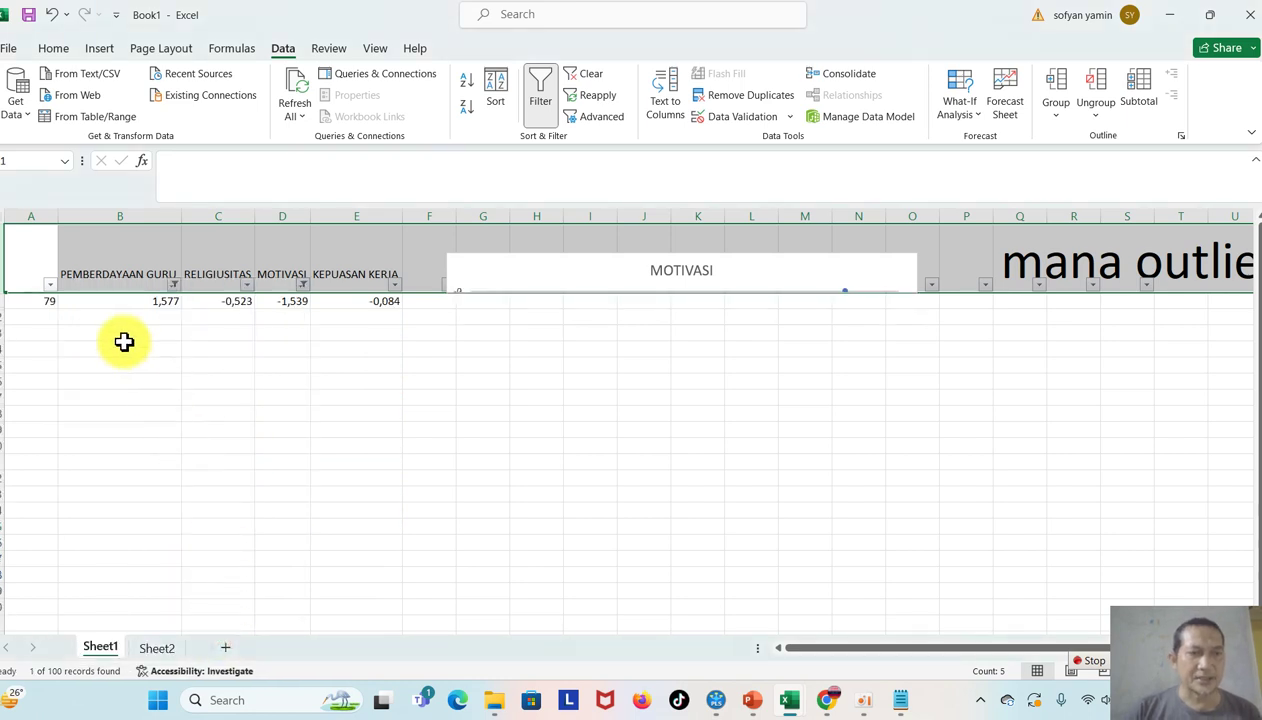
Step: Highlight the case number of the filtered row in column A with yellow fill
click(38, 300)
click(52, 48)
click(266, 107)
Step: Record the outlier case number 79 in cell B1 of Sheet2
click(160, 648)
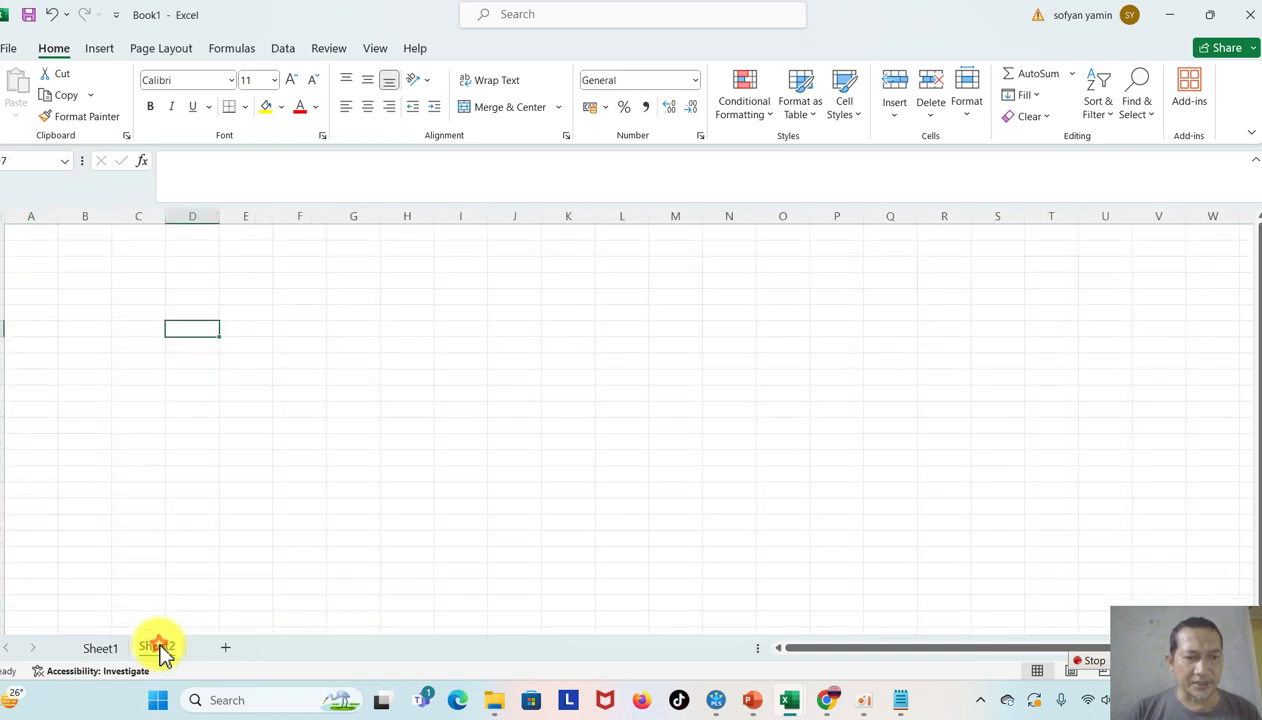
click(103, 238)
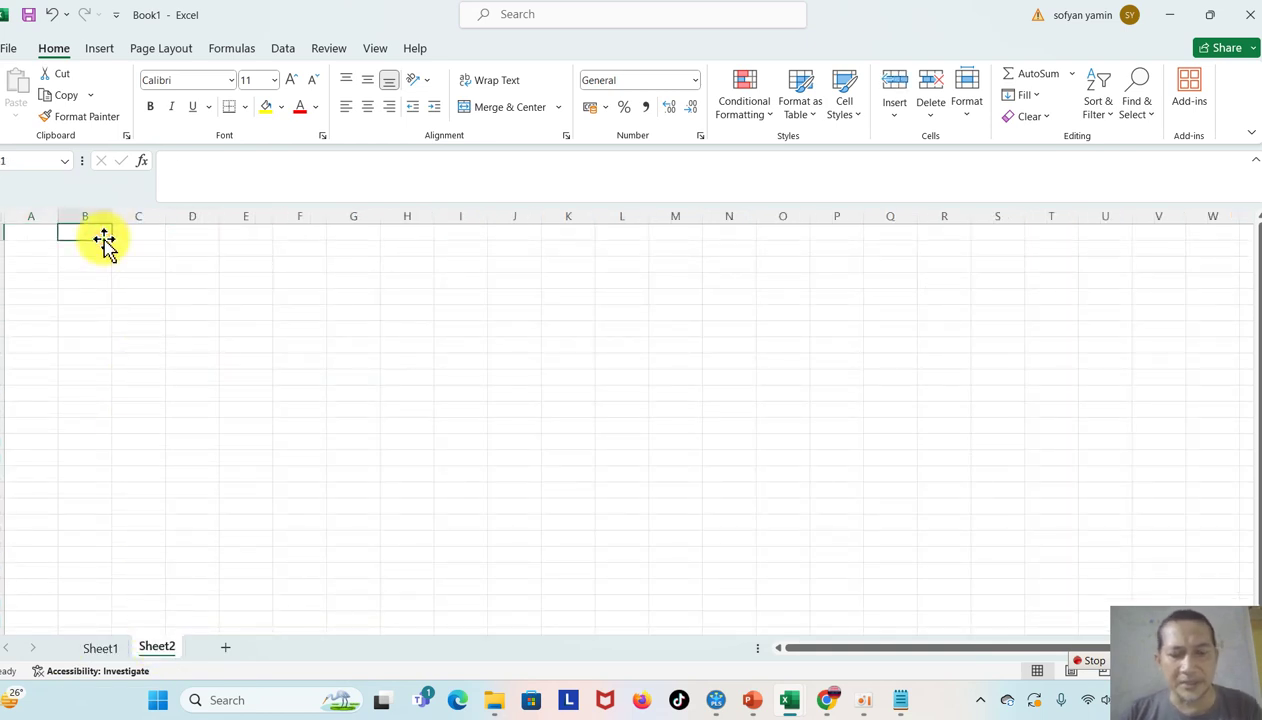
text(79)
click(191, 312)
Step: Set the font size of column B on Sheet2 to 22
click(90, 231)
click(91, 213)
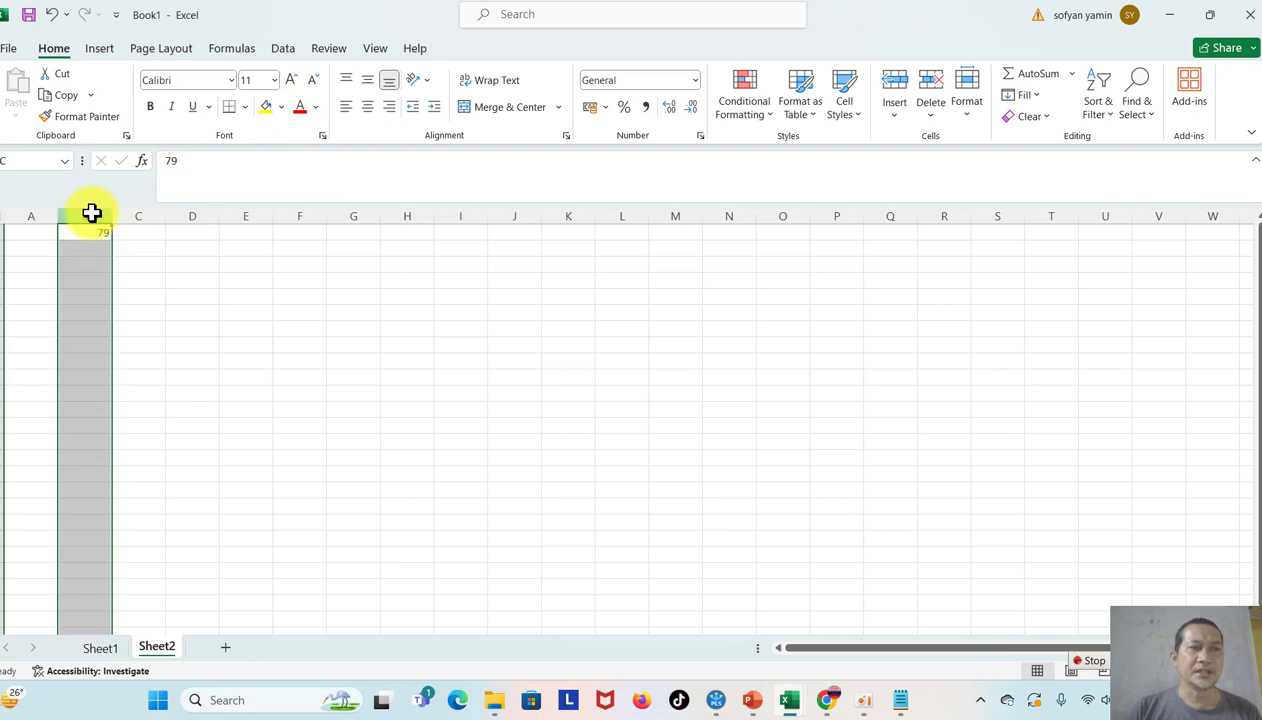
click(276, 82)
click(253, 291)
click(270, 326)
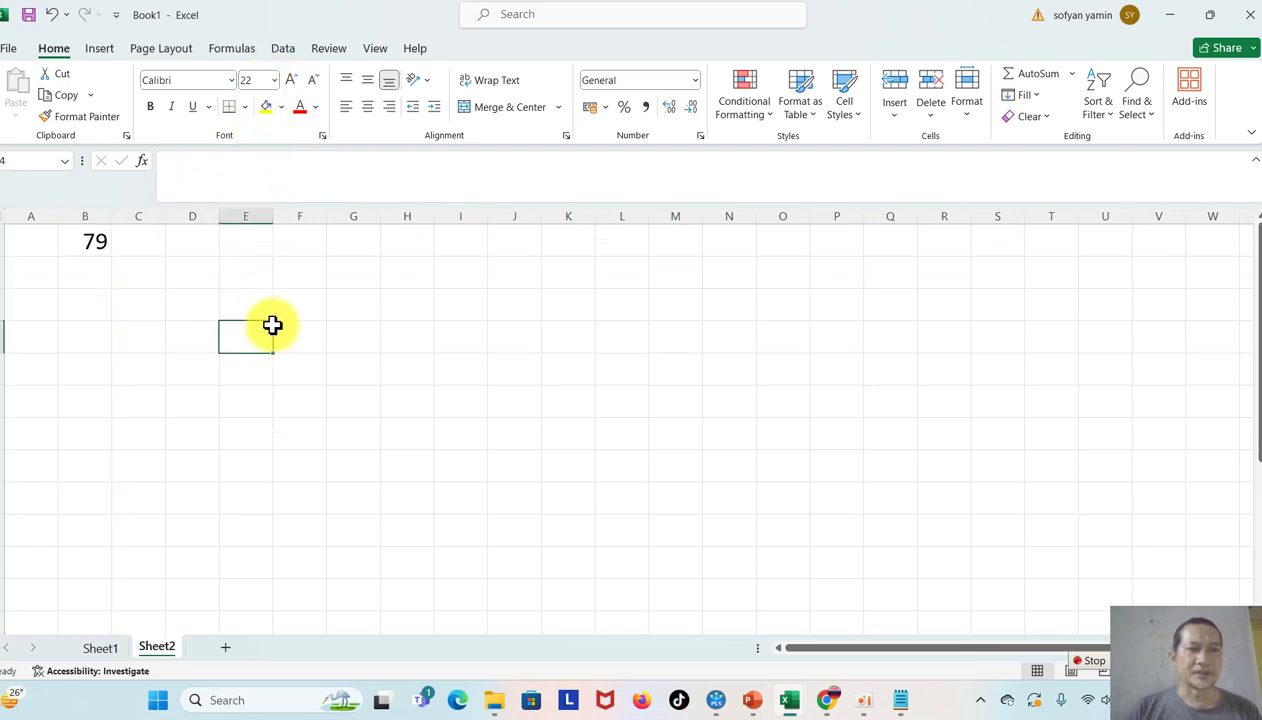
Step: Show all values again in the PEMBERDAYAAN GURU and MOTIVASI filters on Sheet1
click(99, 648)
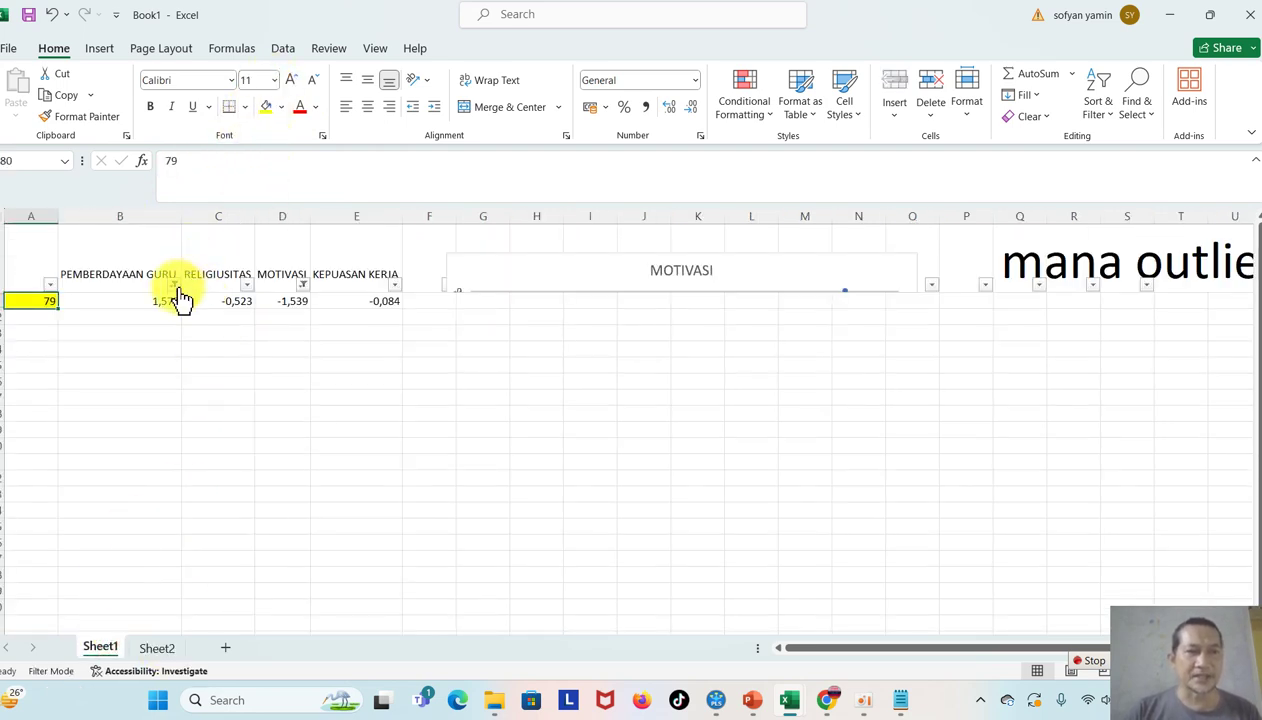
click(176, 288)
click(258, 488)
click(352, 644)
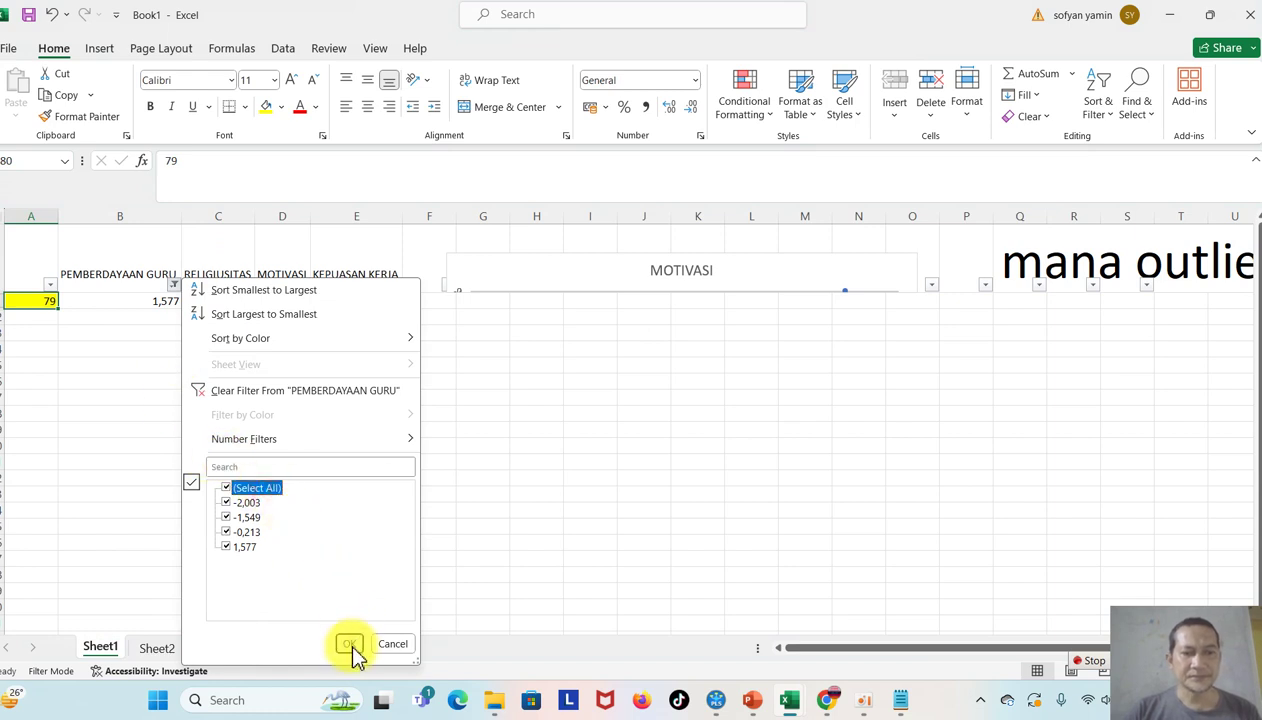
click(303, 285)
click(160, 490)
click(225, 644)
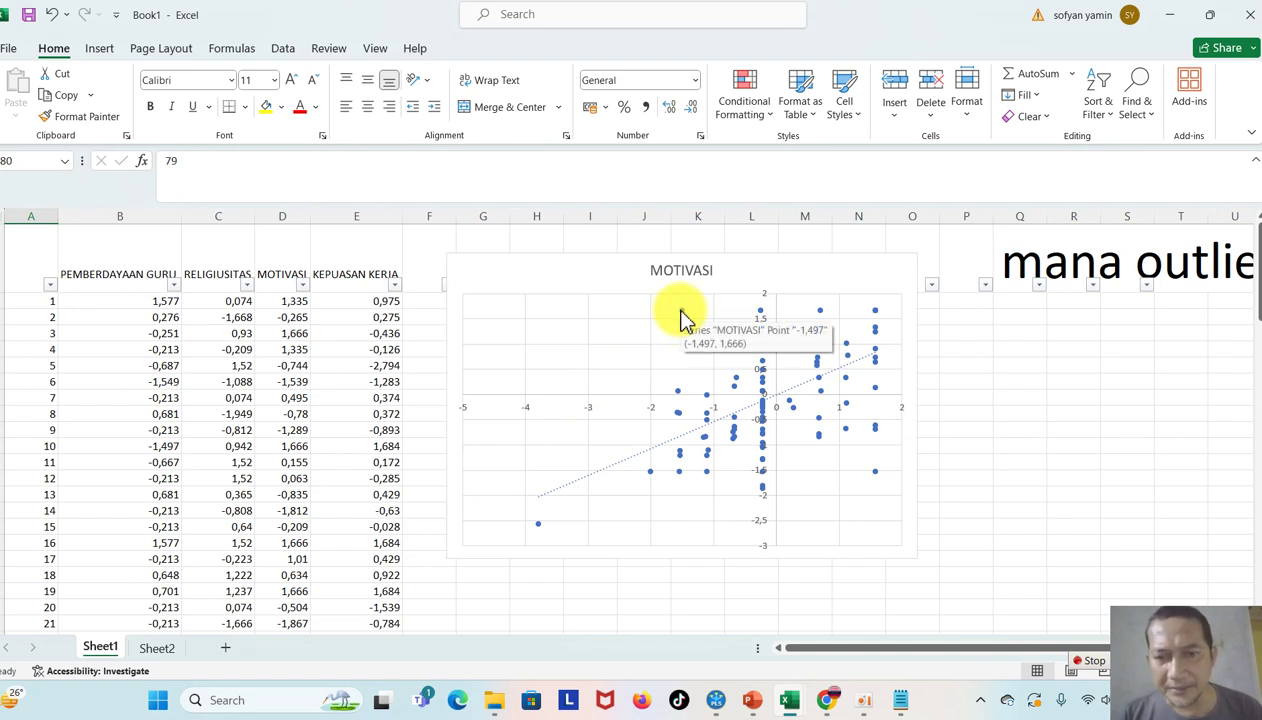
Step: Filter the PEMBERDAYAAN GURU column to show only the value -1,497
click(174, 285)
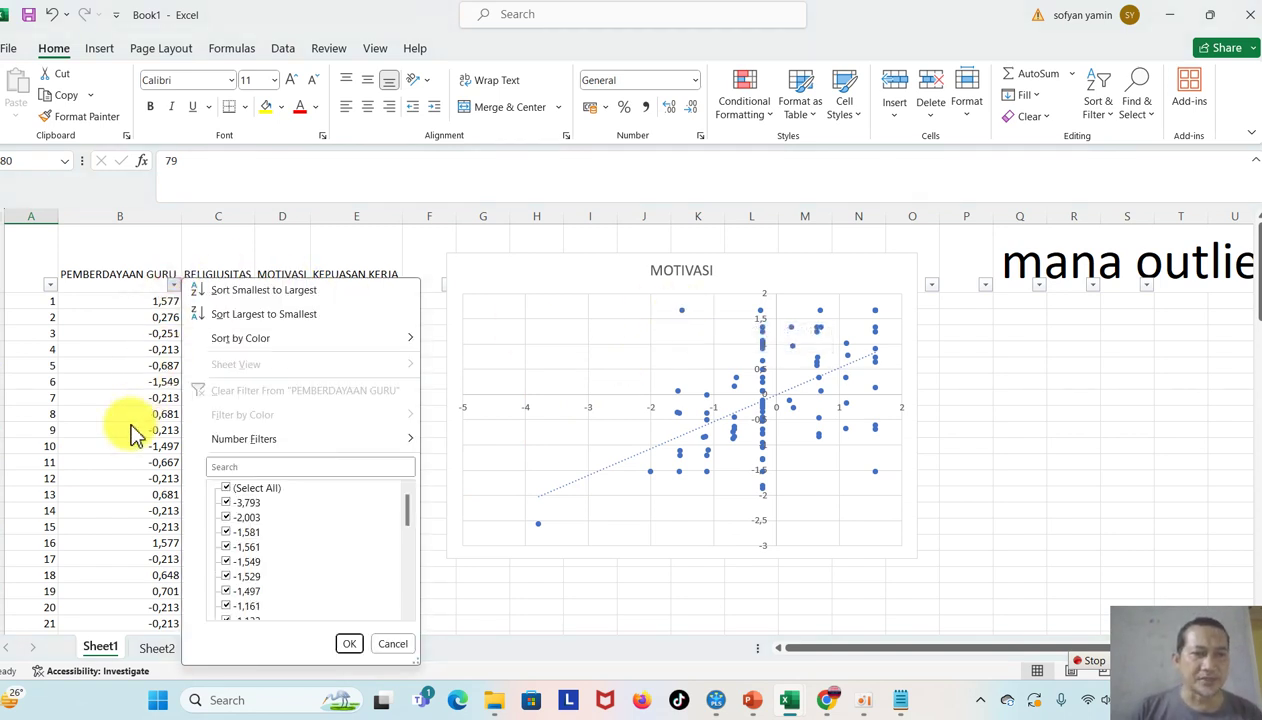
click(264, 489)
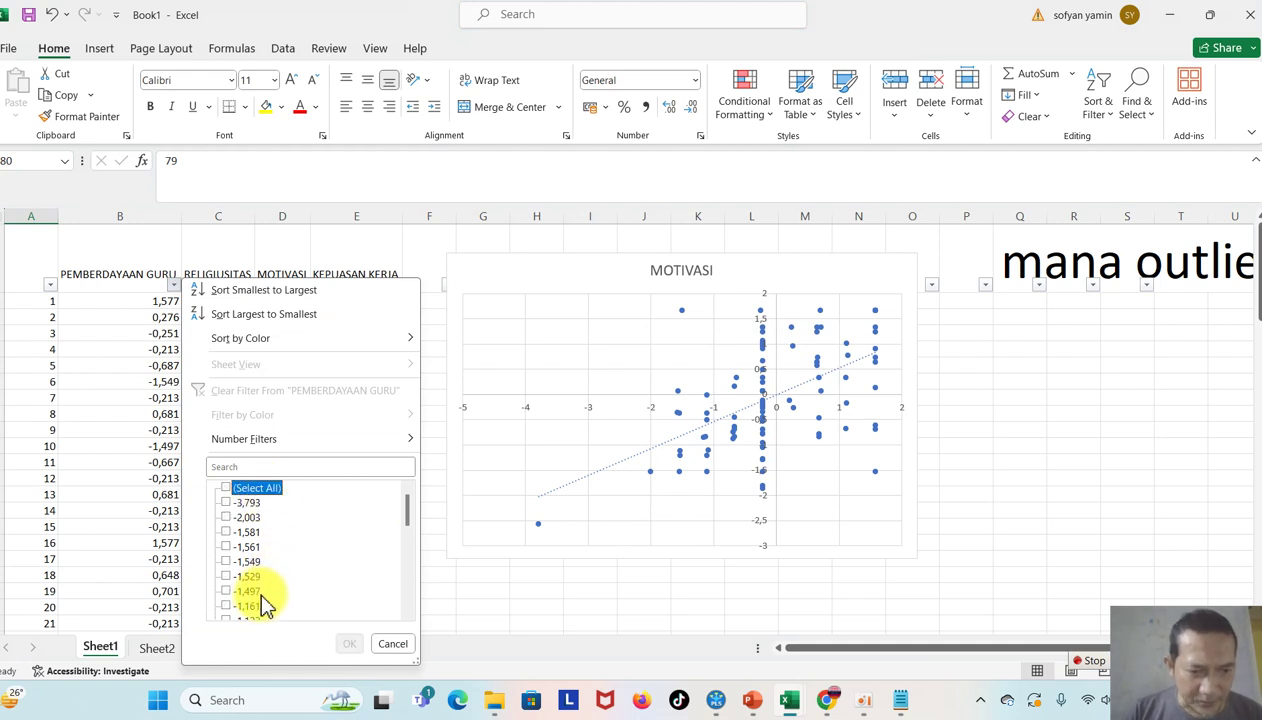
click(250, 591)
click(349, 644)
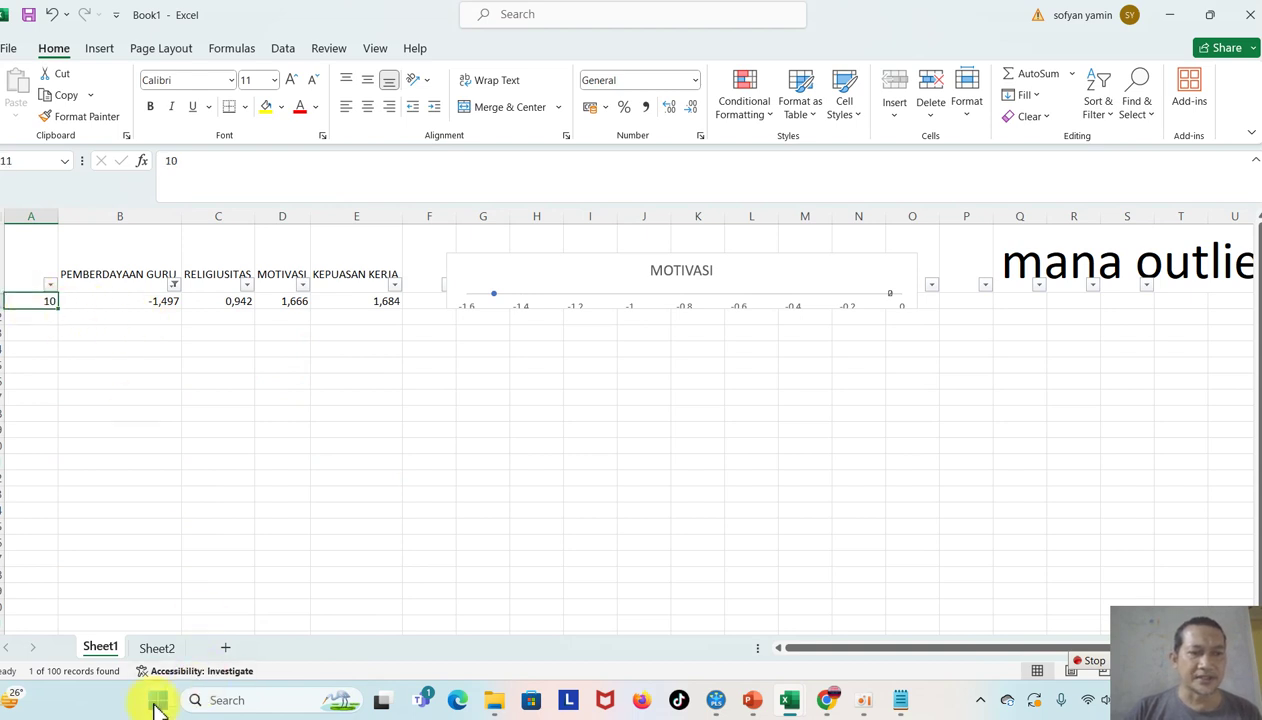
Step: Record the outlier case number 10 in cell B2 of Sheet2
click(156, 649)
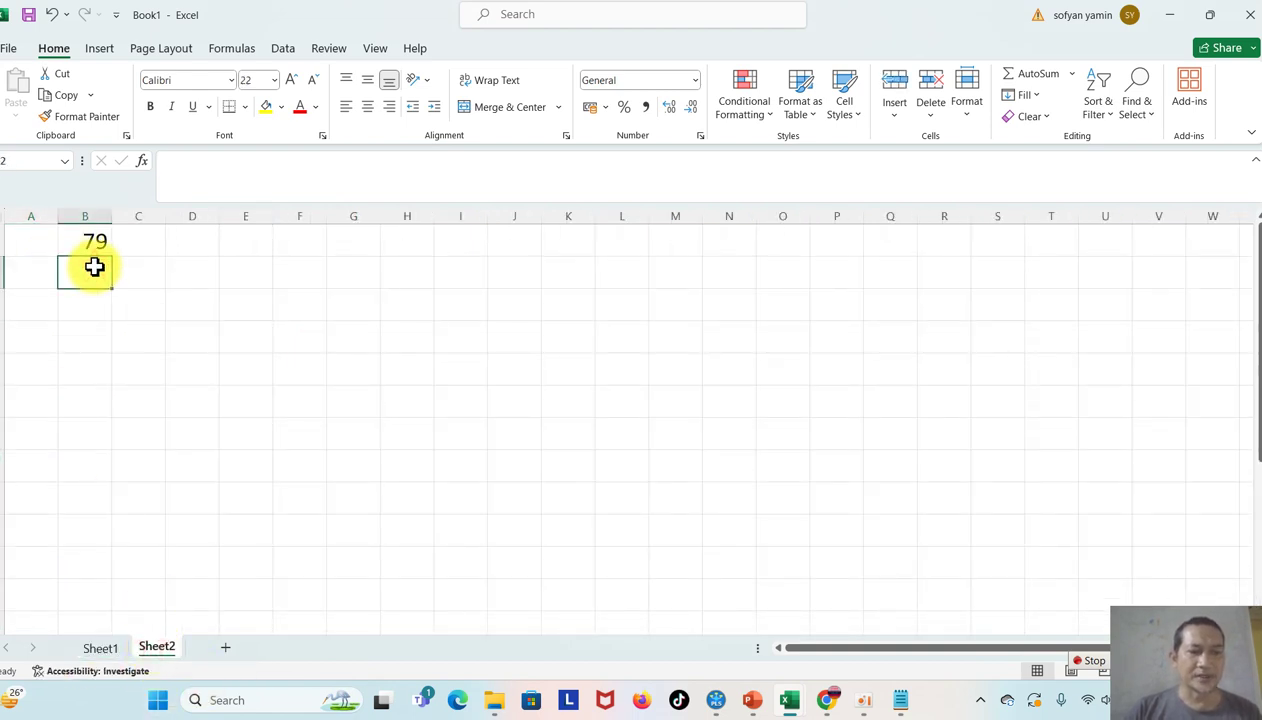
text(10)
click(191, 340)
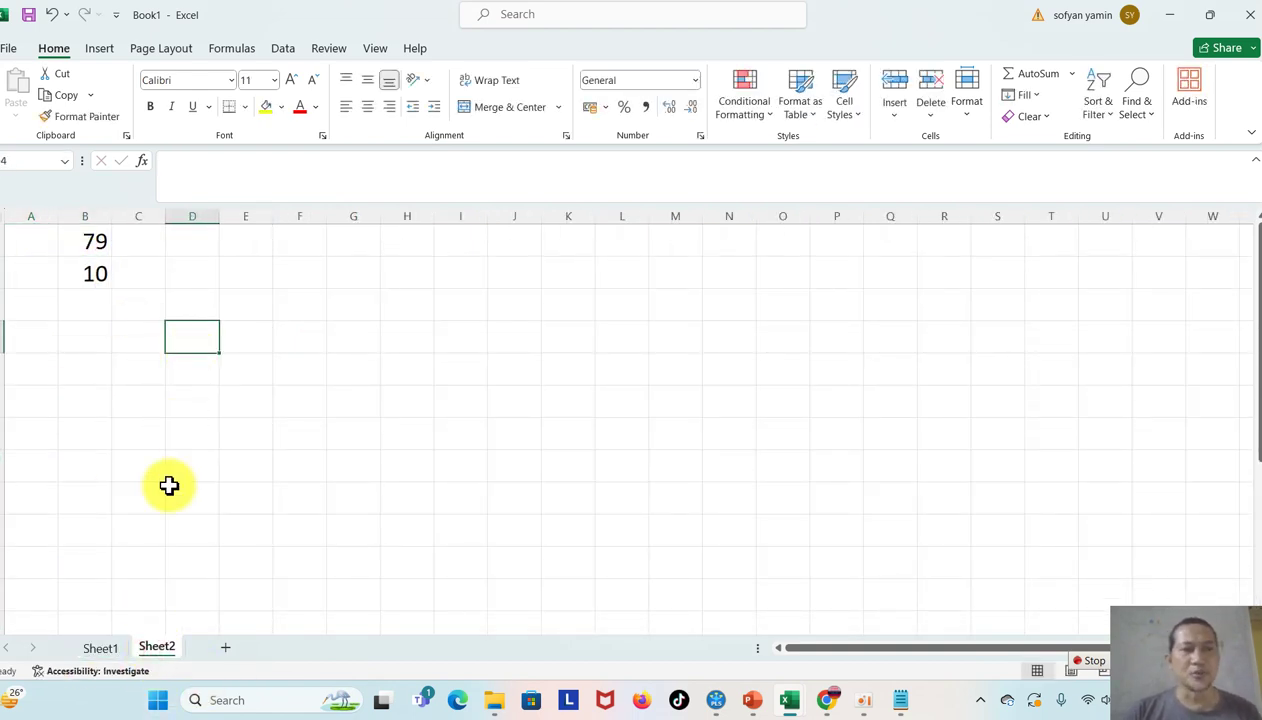
Step: Show all values again in the PEMBERDAYAAN GURU filter on Sheet1
click(97, 648)
click(174, 290)
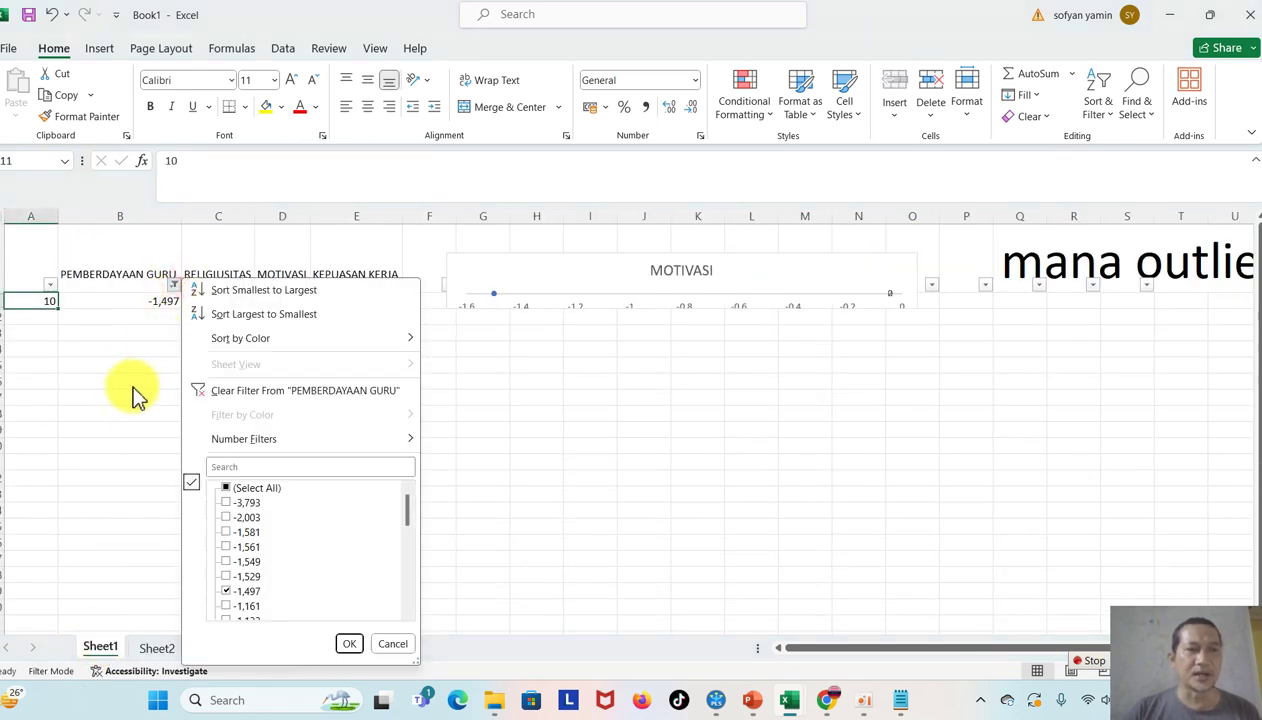
click(244, 488)
click(350, 644)
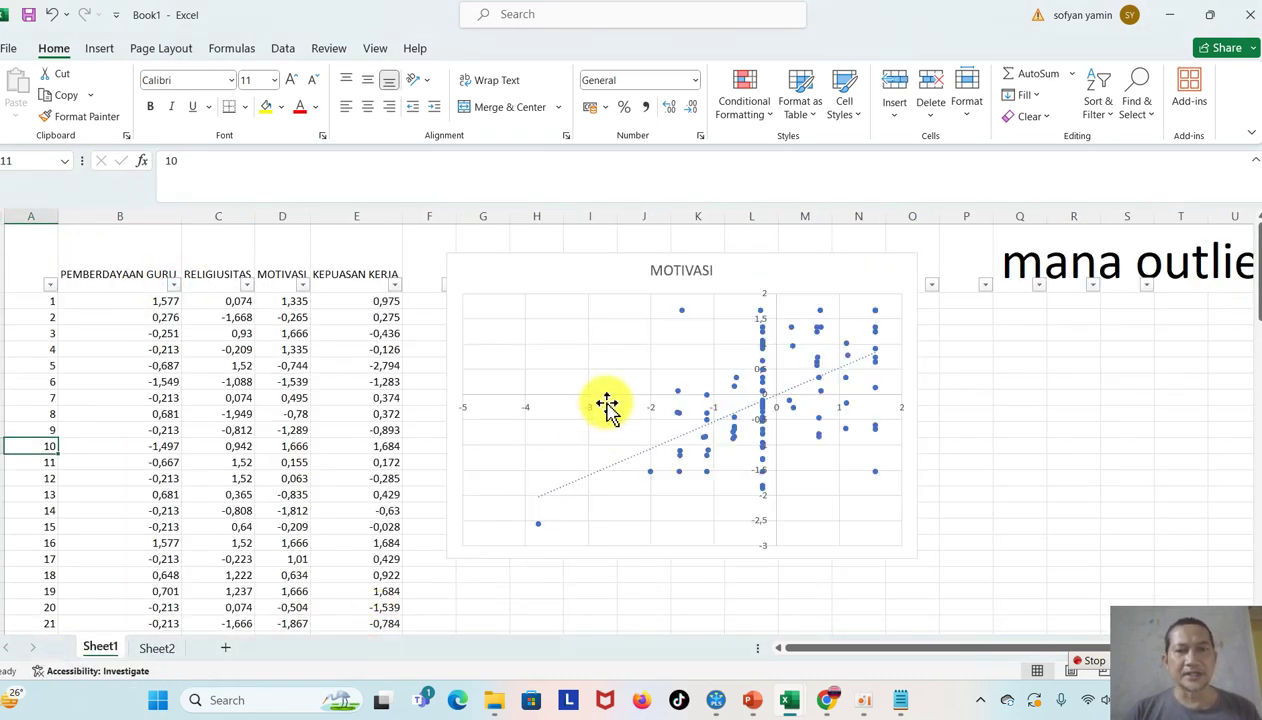
Step: Replace the existing chart on Sheet1 with a scatter chart of the RELIGIUSITAS and MOTIVASI columns
click(607, 285)
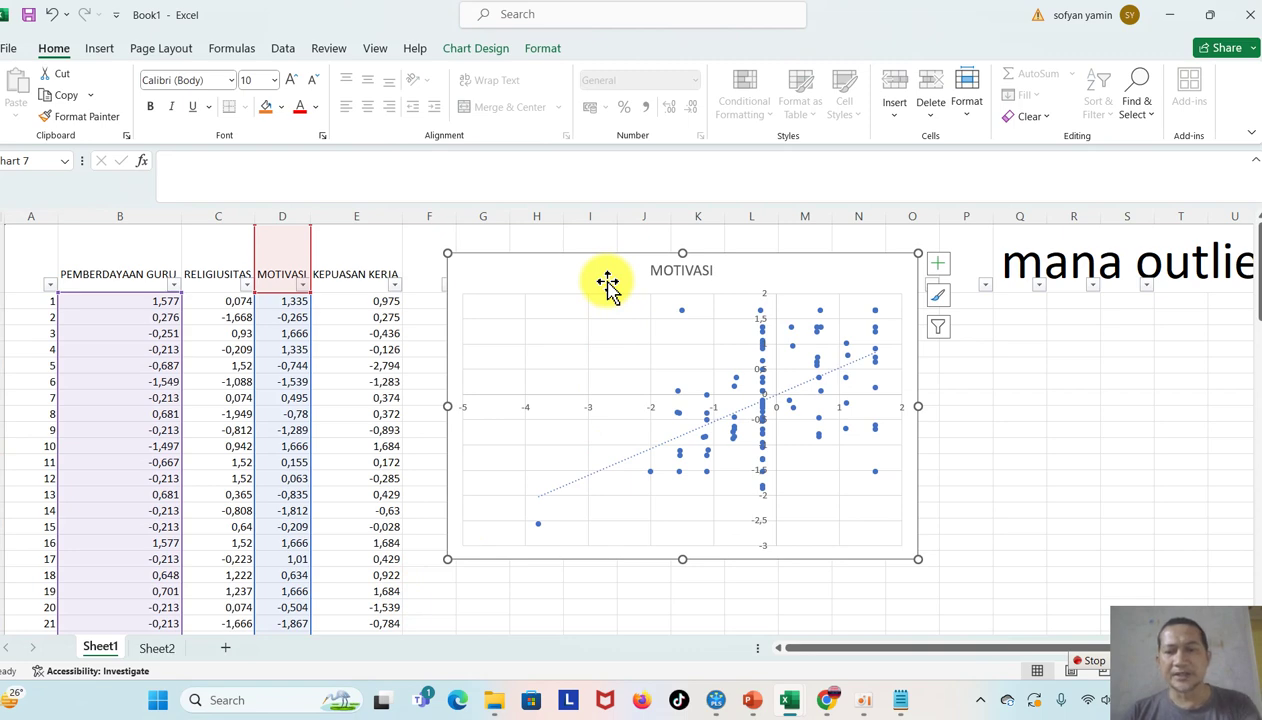
key(Delete)
drag(217, 216, 272, 228)
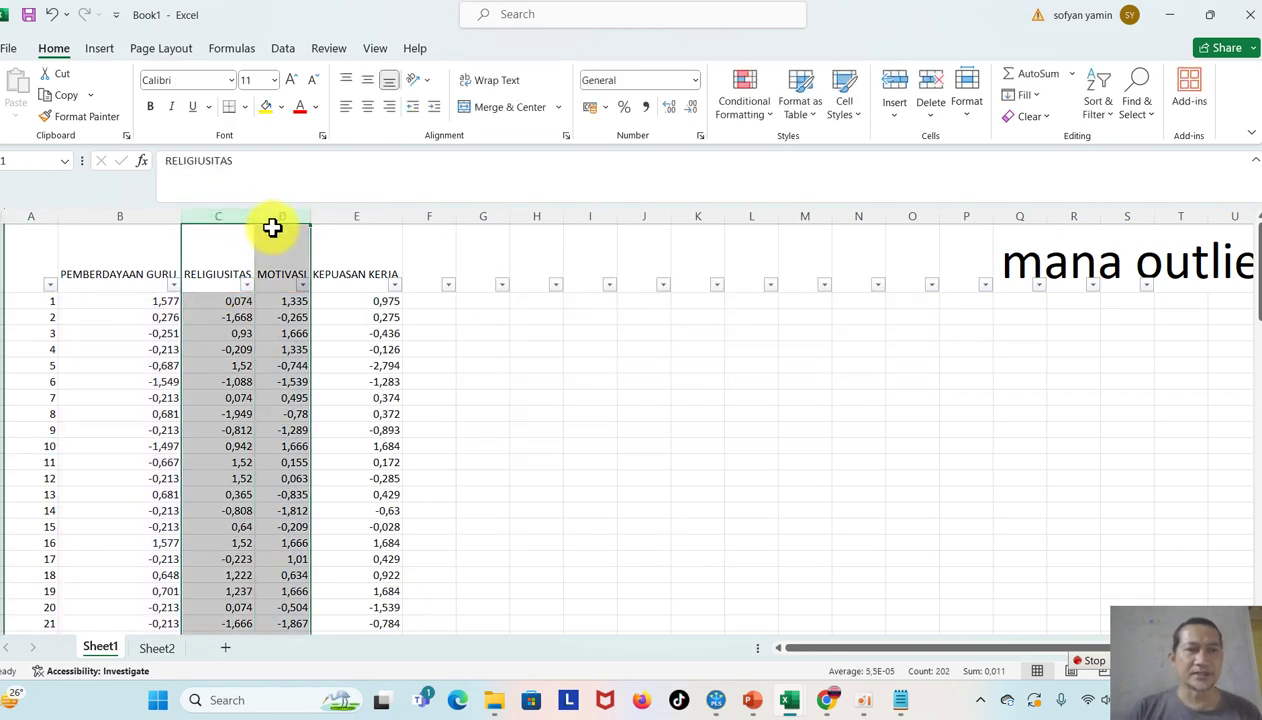
click(114, 47)
click(517, 118)
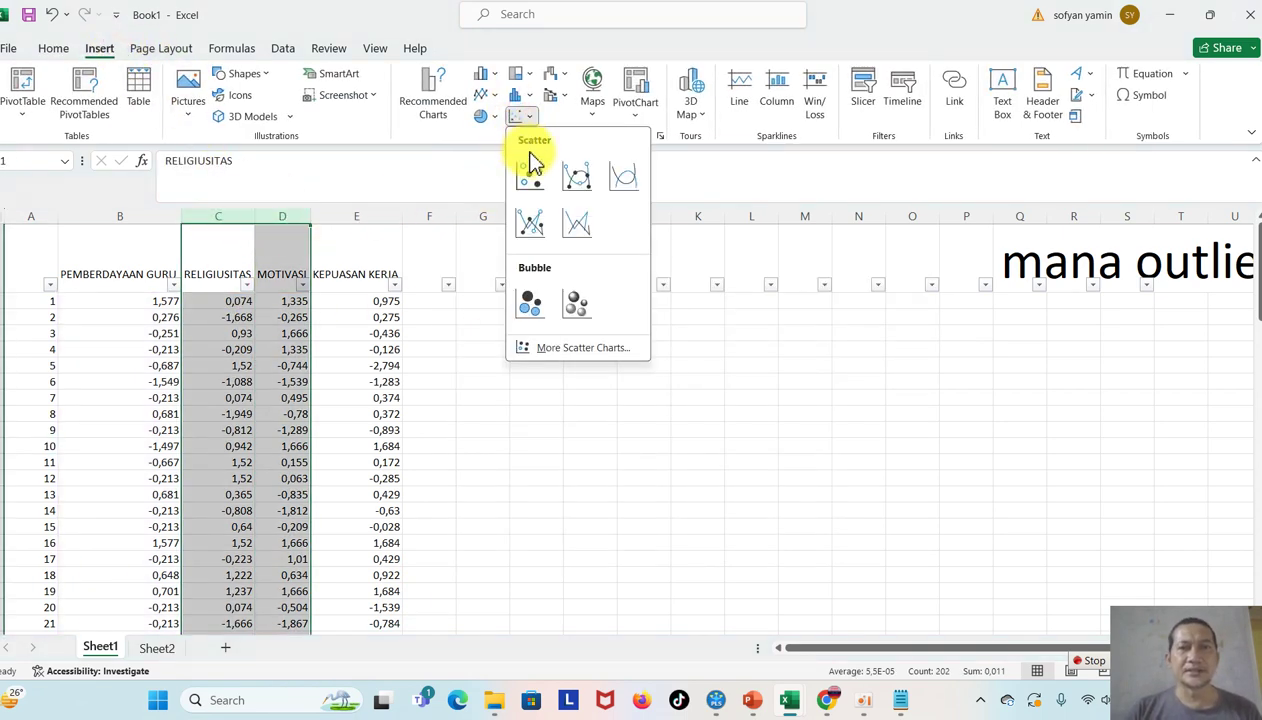
click(528, 172)
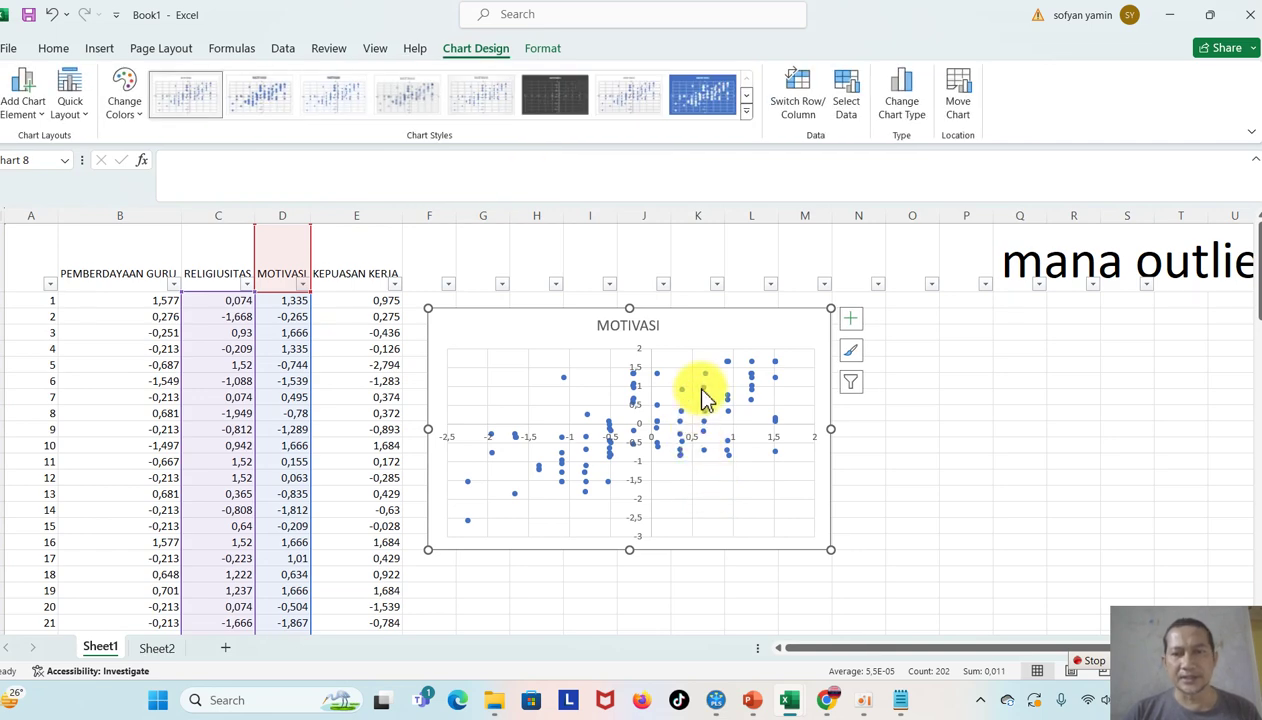
Step: Add a linear trendline to the RELIGIUSITAS and MOTIVASI scatter chart
right_click(705, 398)
click(766, 553)
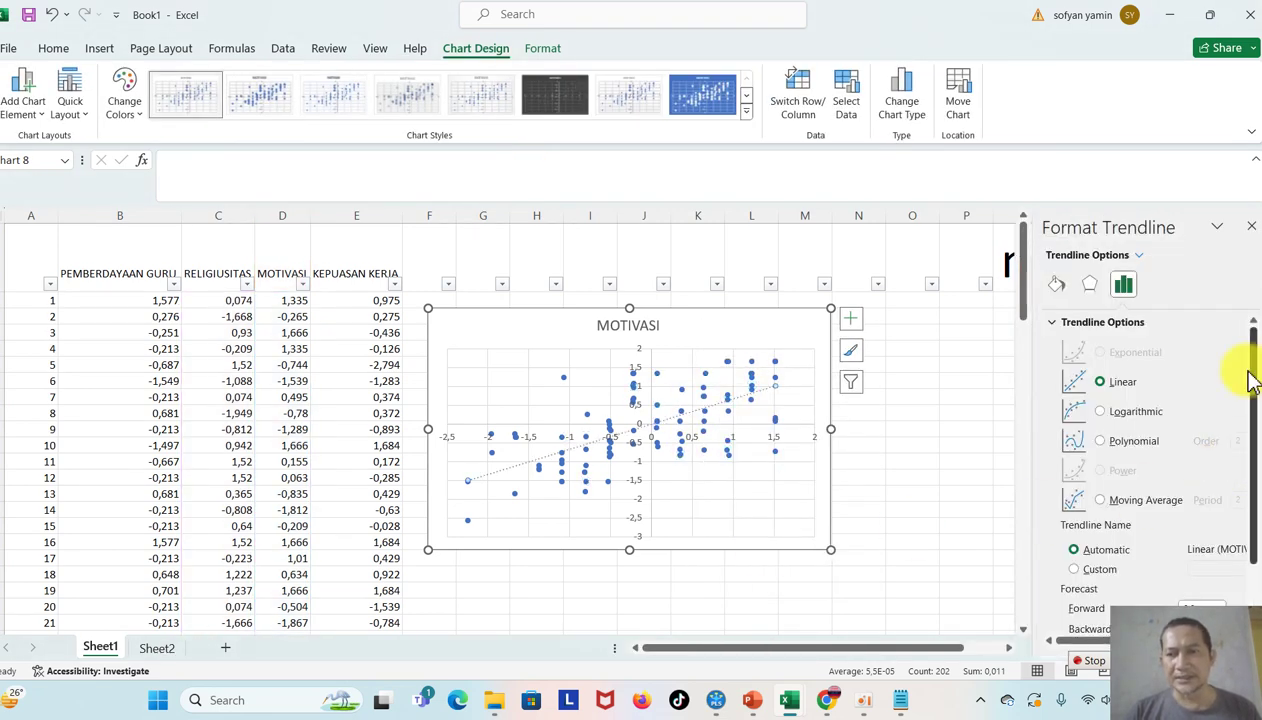
click(1254, 228)
click(975, 462)
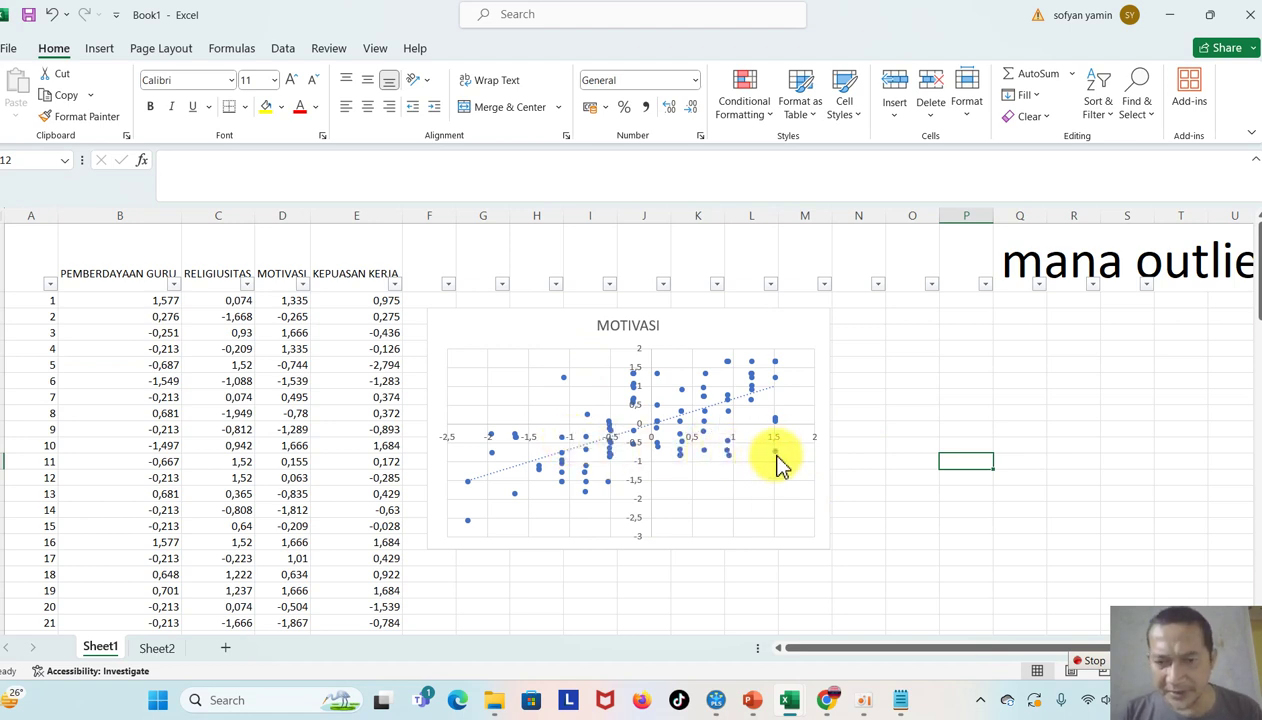
click(914, 397)
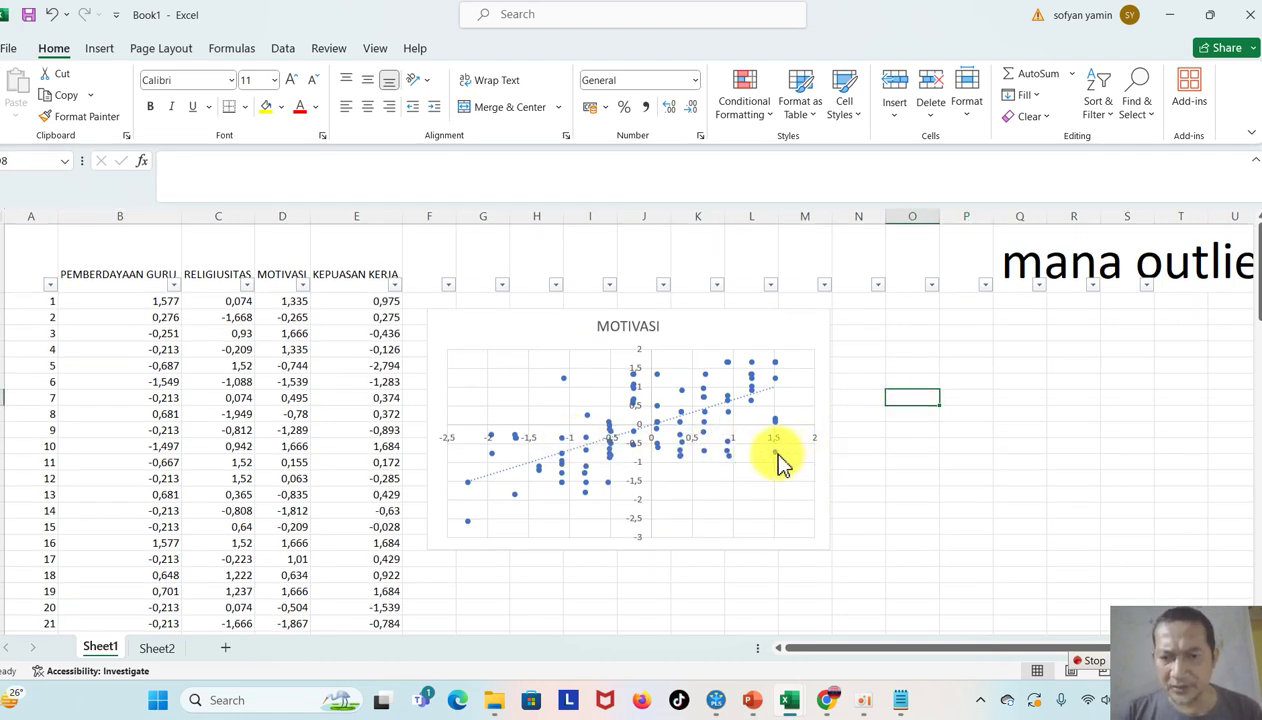
Step: Filter the RELIGIUSITAS column to show only the value 1,52
click(246, 285)
click(92, 488)
drag(230, 518, 229, 603)
click(79, 607)
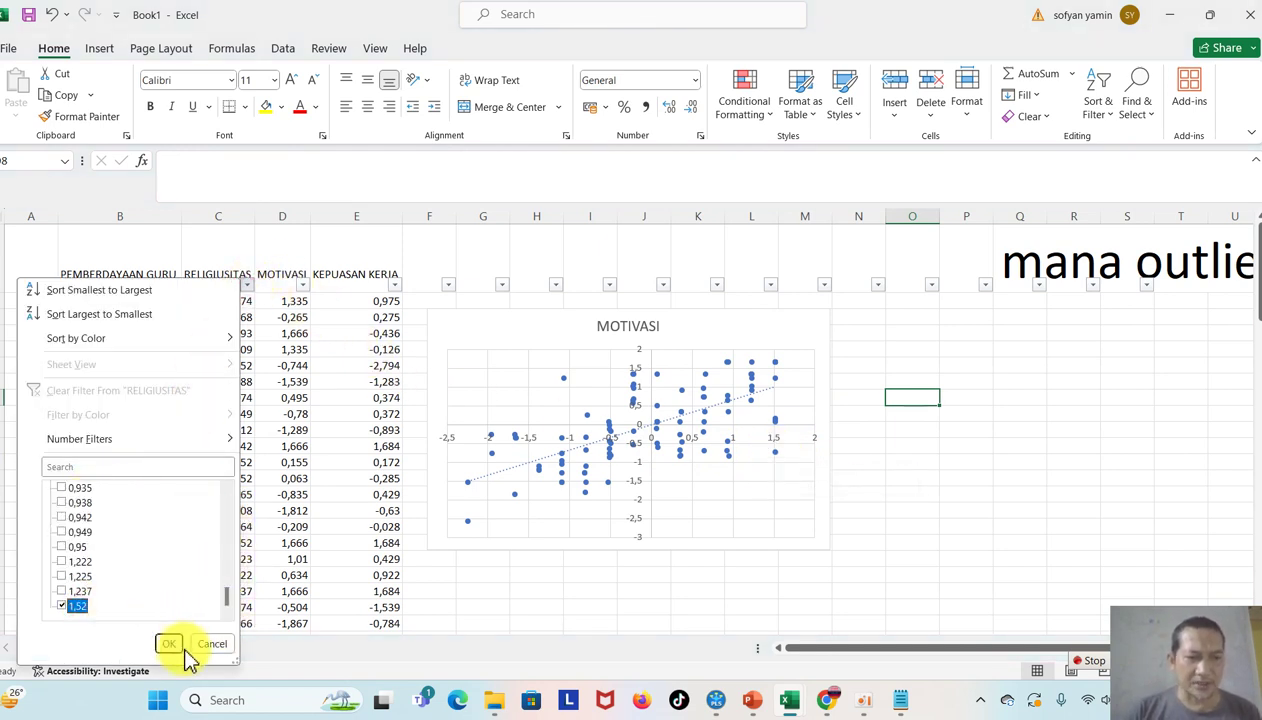
click(169, 644)
Step: Filter the MOTIVASI column to show only the value -0,744
click(302, 285)
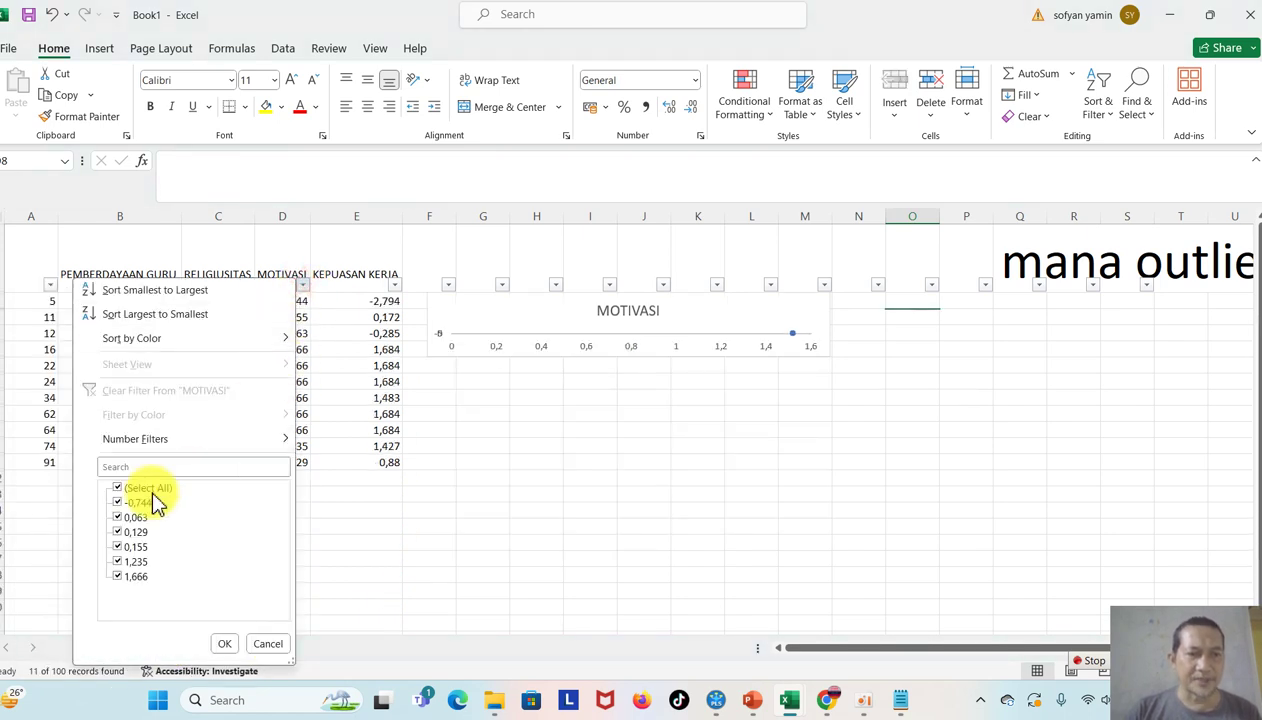
click(139, 505)
click(224, 643)
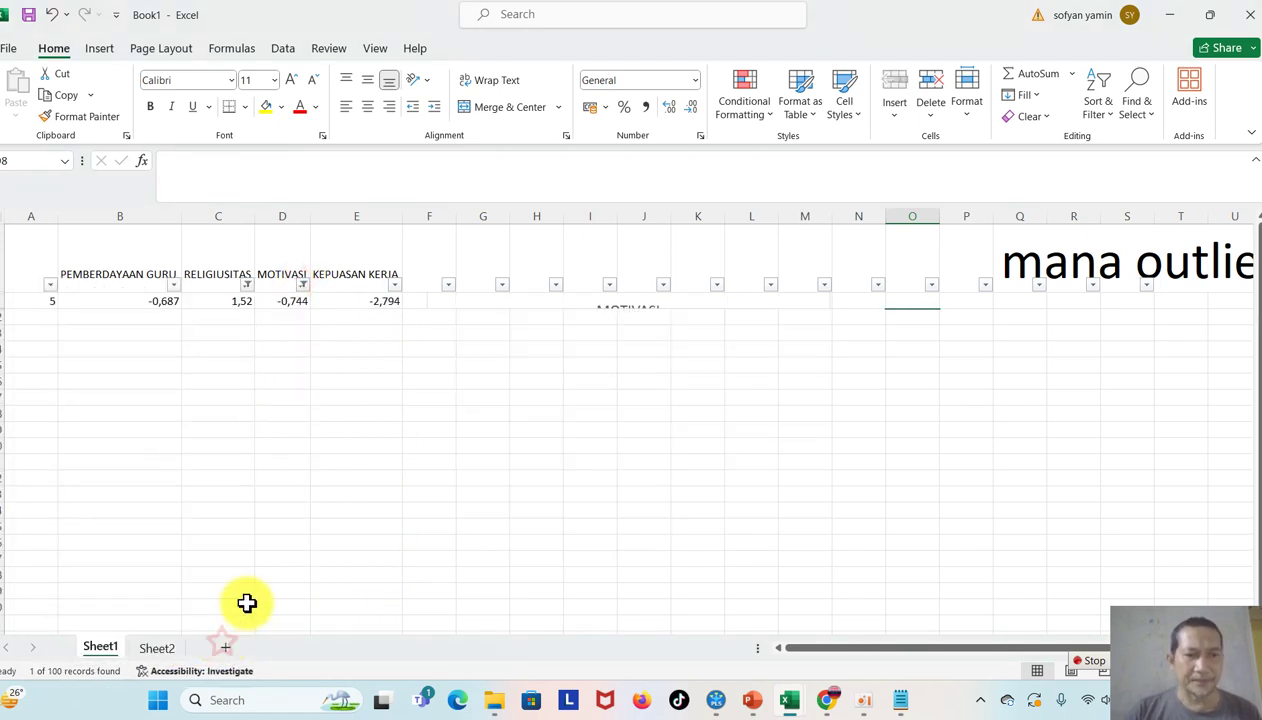
Step: Record the outlier case number 5 in cell B3 of Sheet2
click(264, 107)
click(245, 363)
click(157, 648)
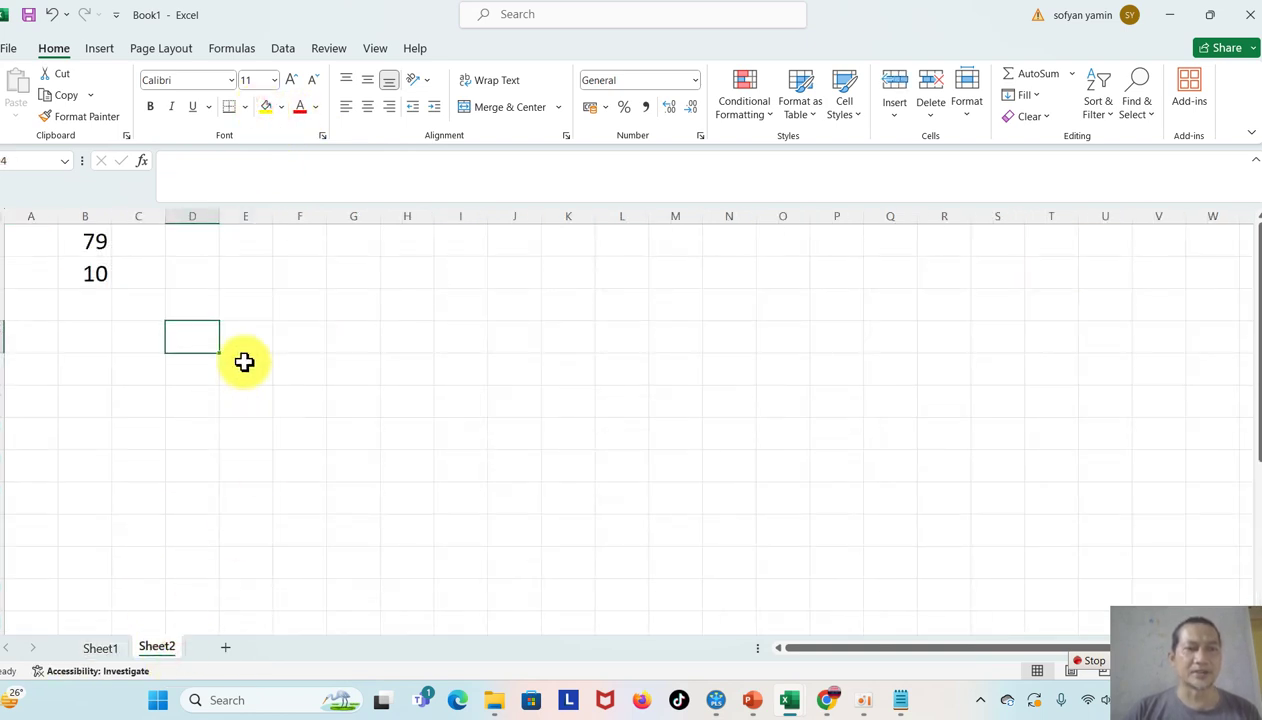
click(86, 303)
text(5)
click(157, 376)
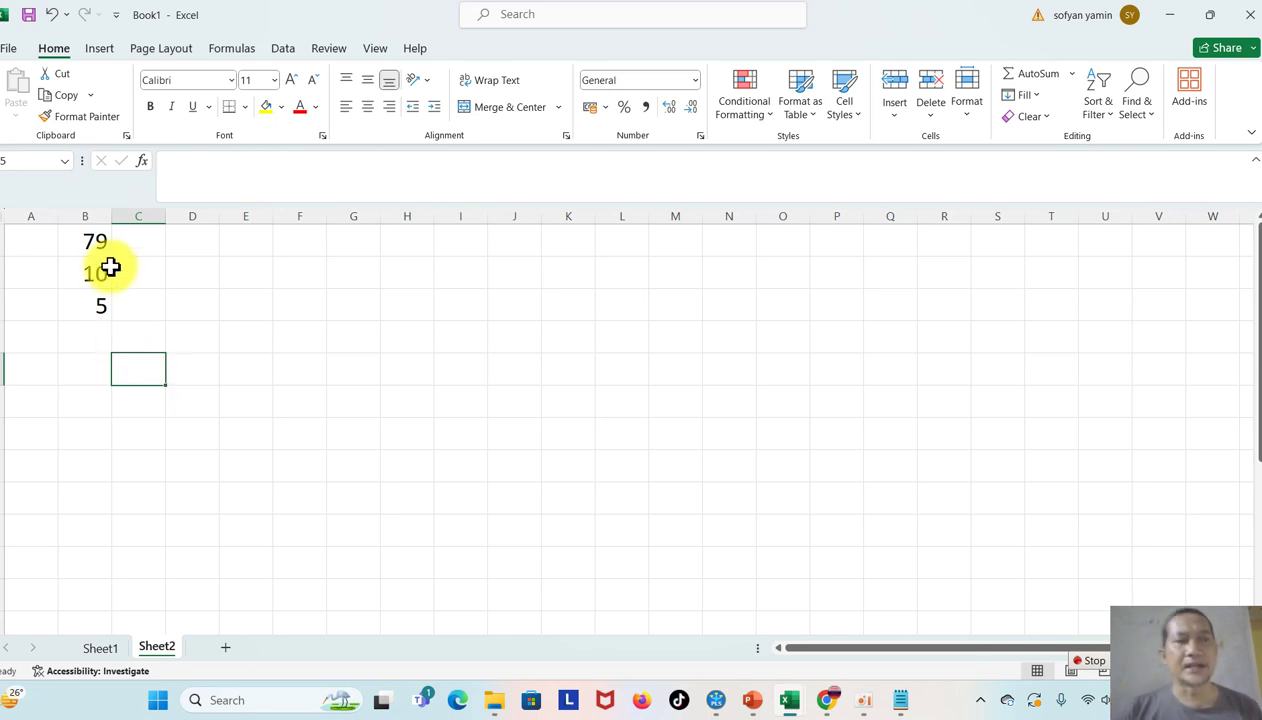
click(300, 313)
Step: Switch to the 2022_r square tinggi workbook and close it
mouse_move(792, 702)
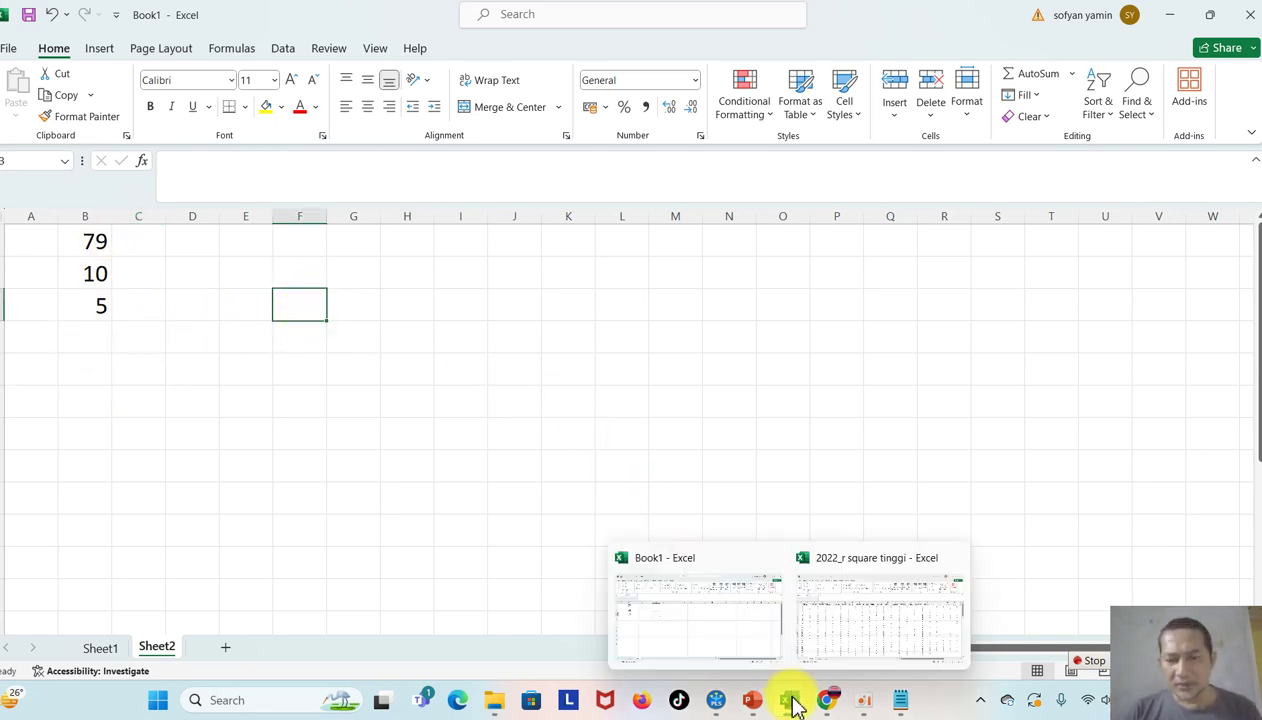
click(833, 625)
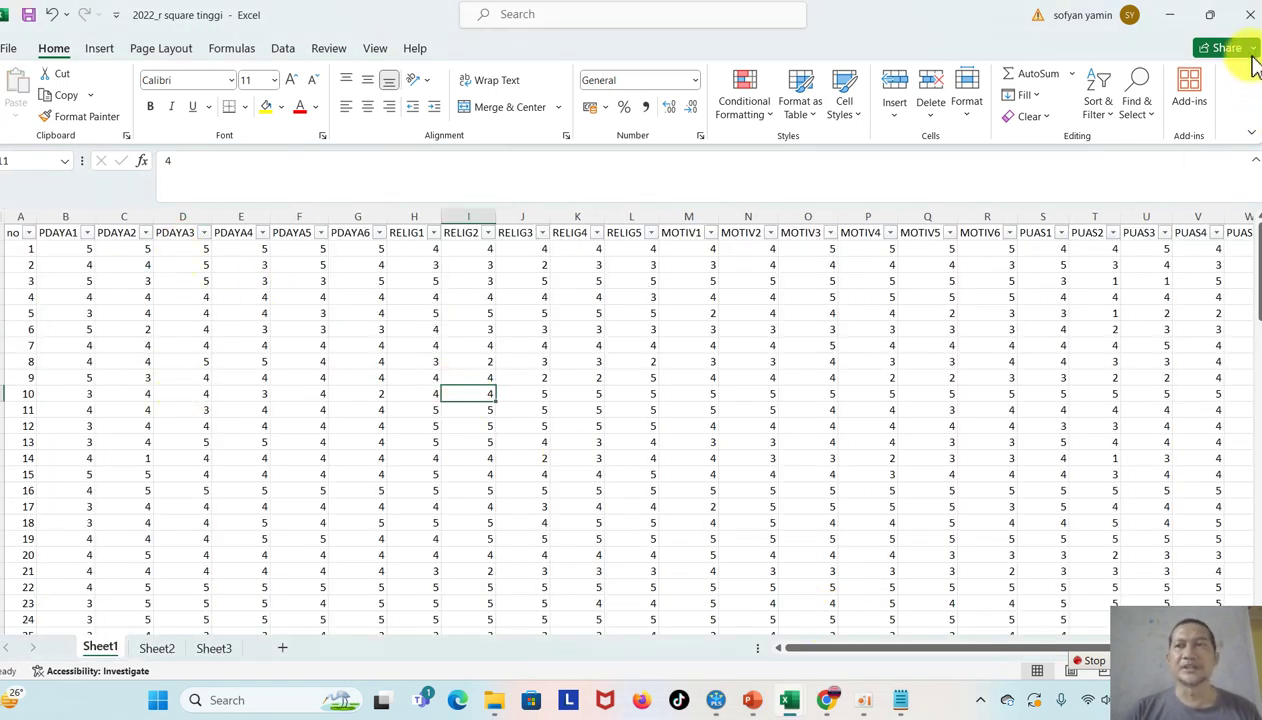
click(1250, 15)
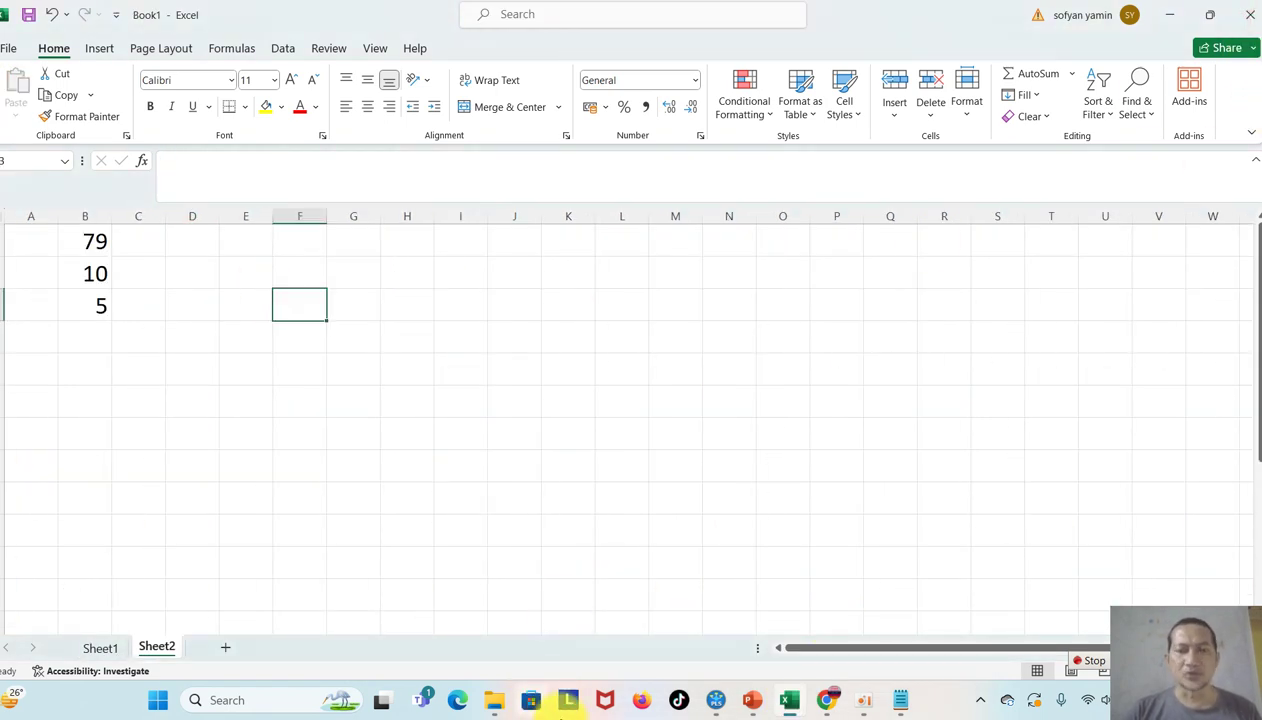
Step: In File Explorer, open the 2022_r square tinggi workbook from the video tutorial youtube folder in Documents
click(505, 703)
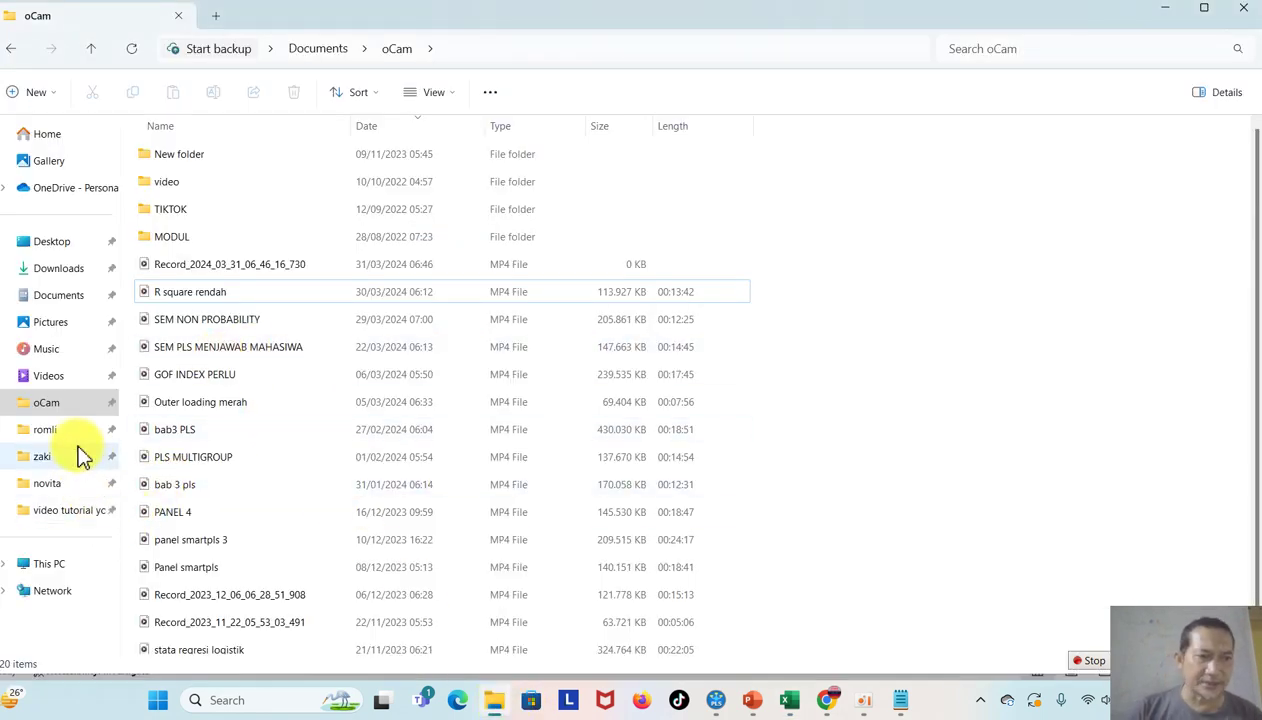
click(82, 296)
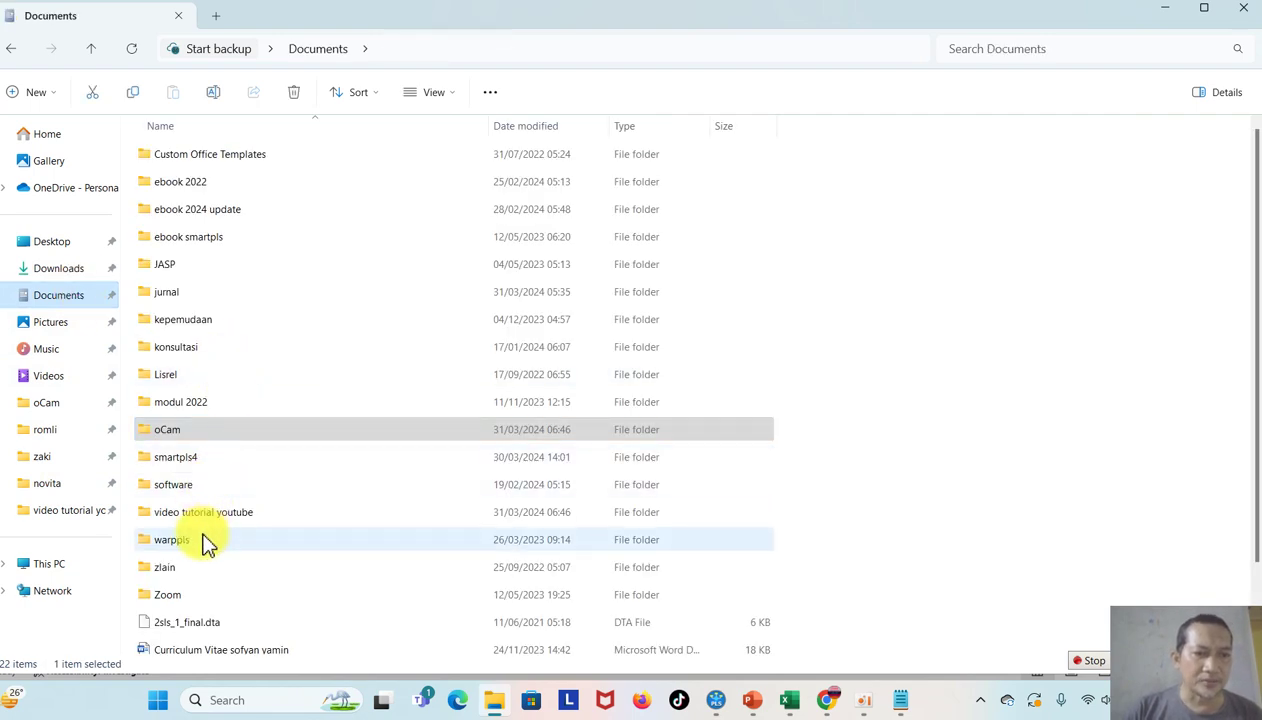
double_click(192, 513)
click(180, 402)
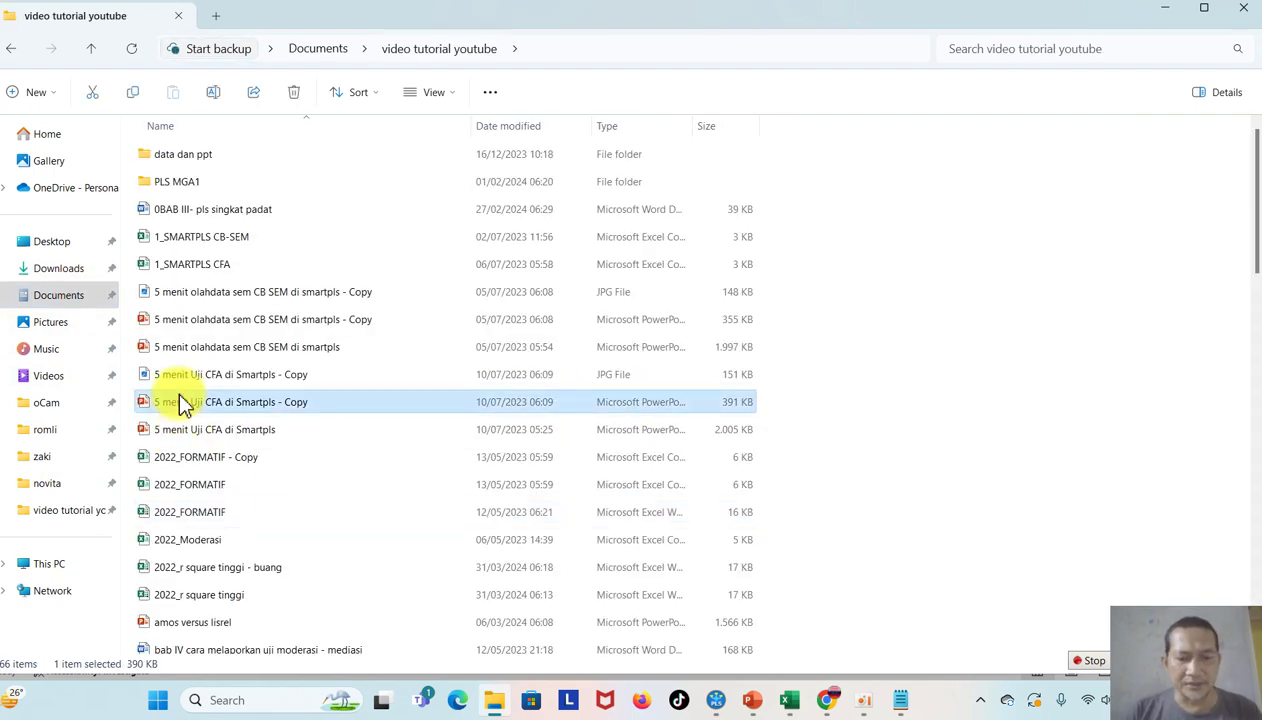
key(r)
drag(1258, 485, 1256, 304)
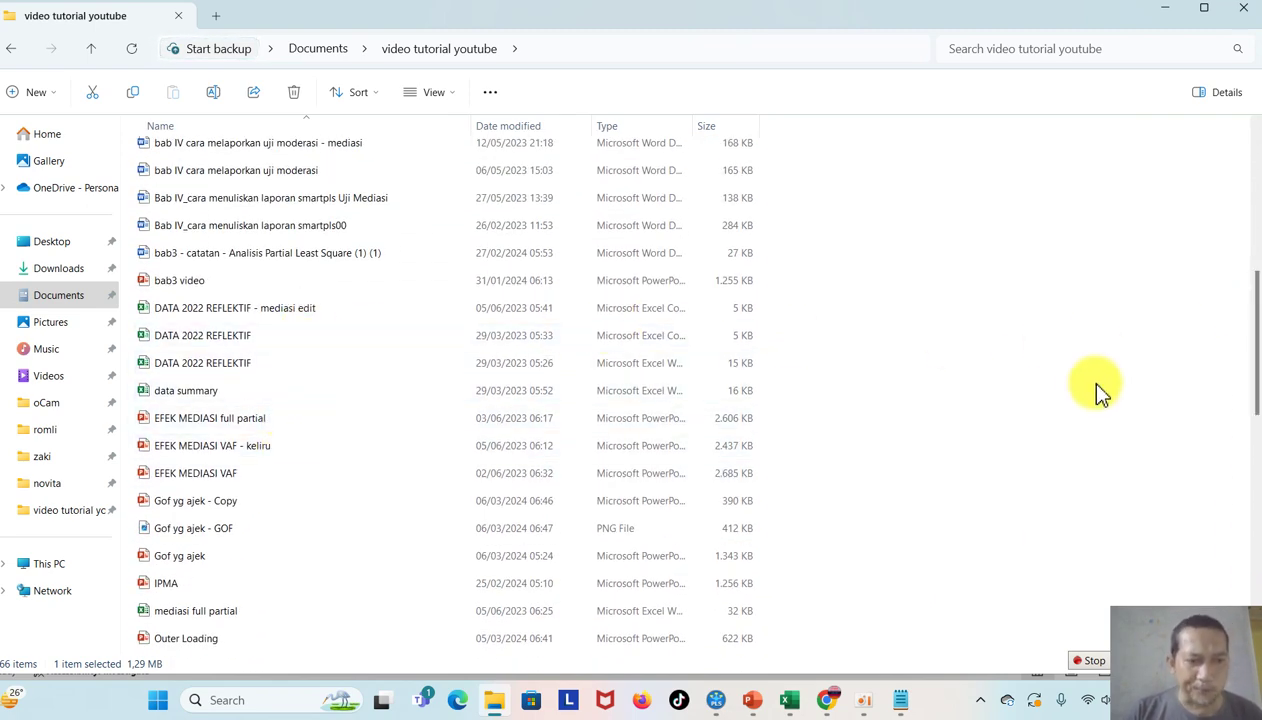
drag(1252, 385, 1253, 282)
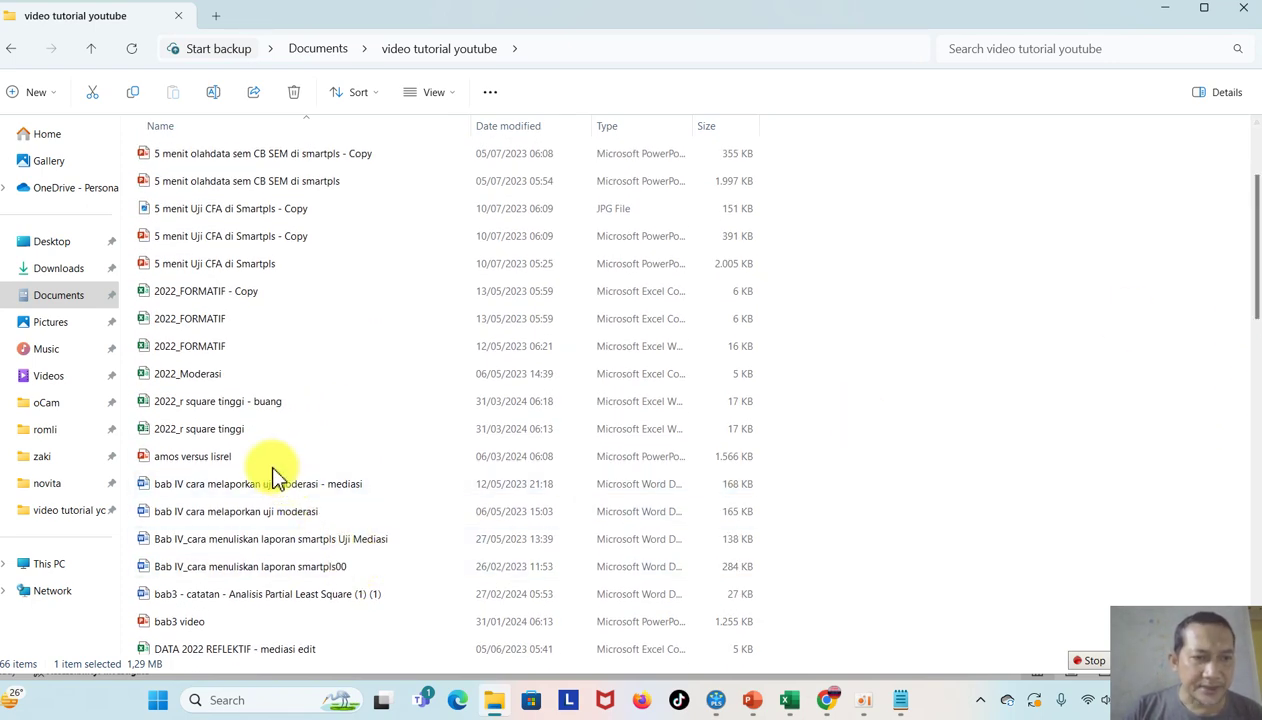
double_click(235, 429)
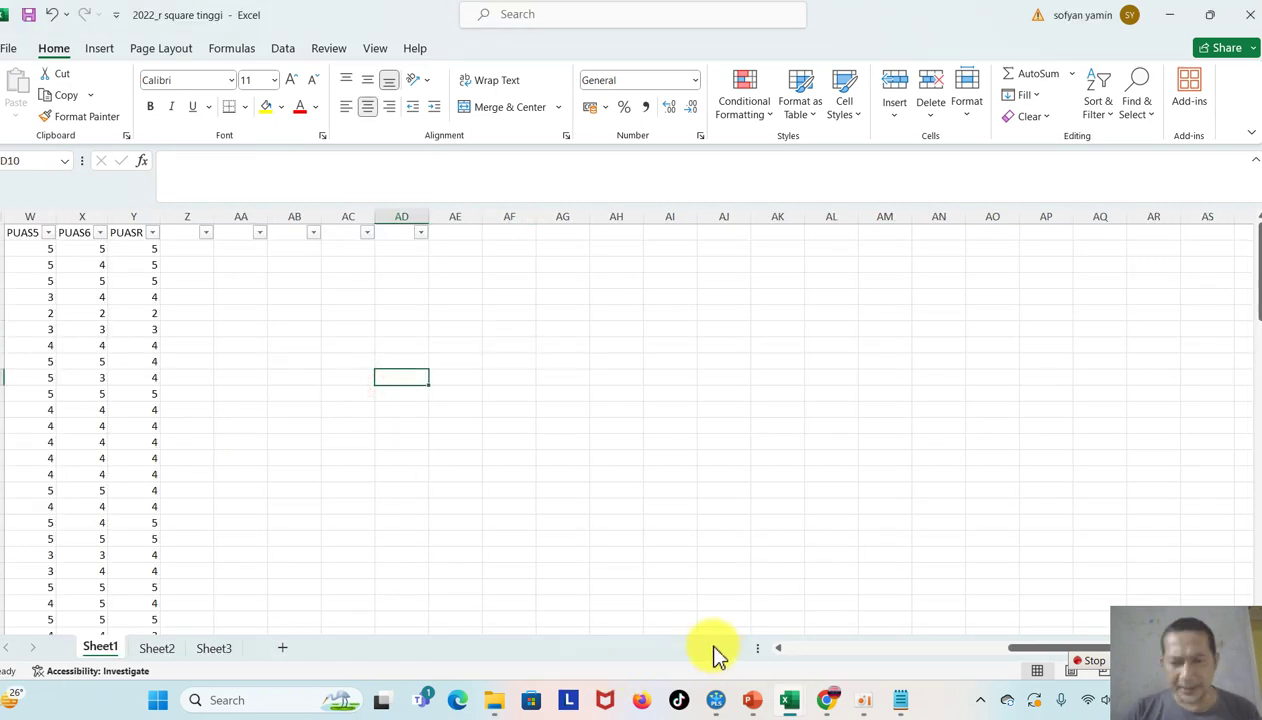
Step: Widen column A of the questionnaire data and enlarge the font of its no header
click(801, 650)
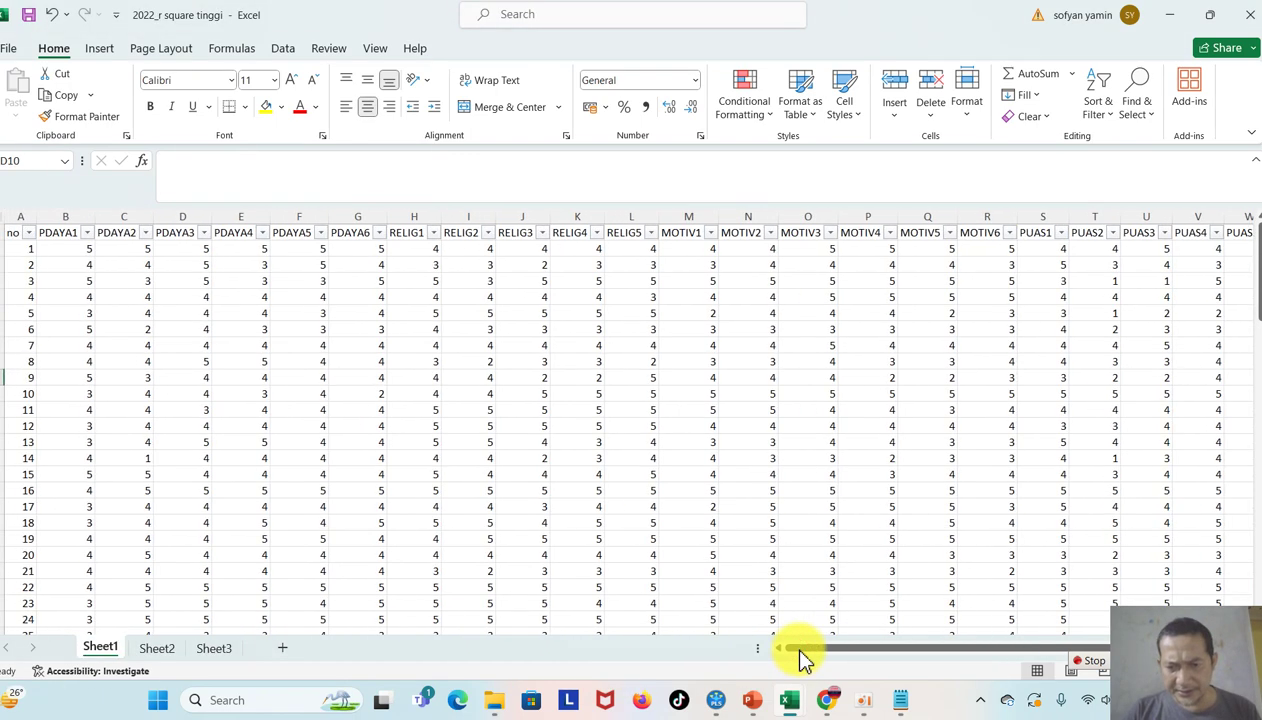
drag(31, 213, 90, 217)
click(48, 234)
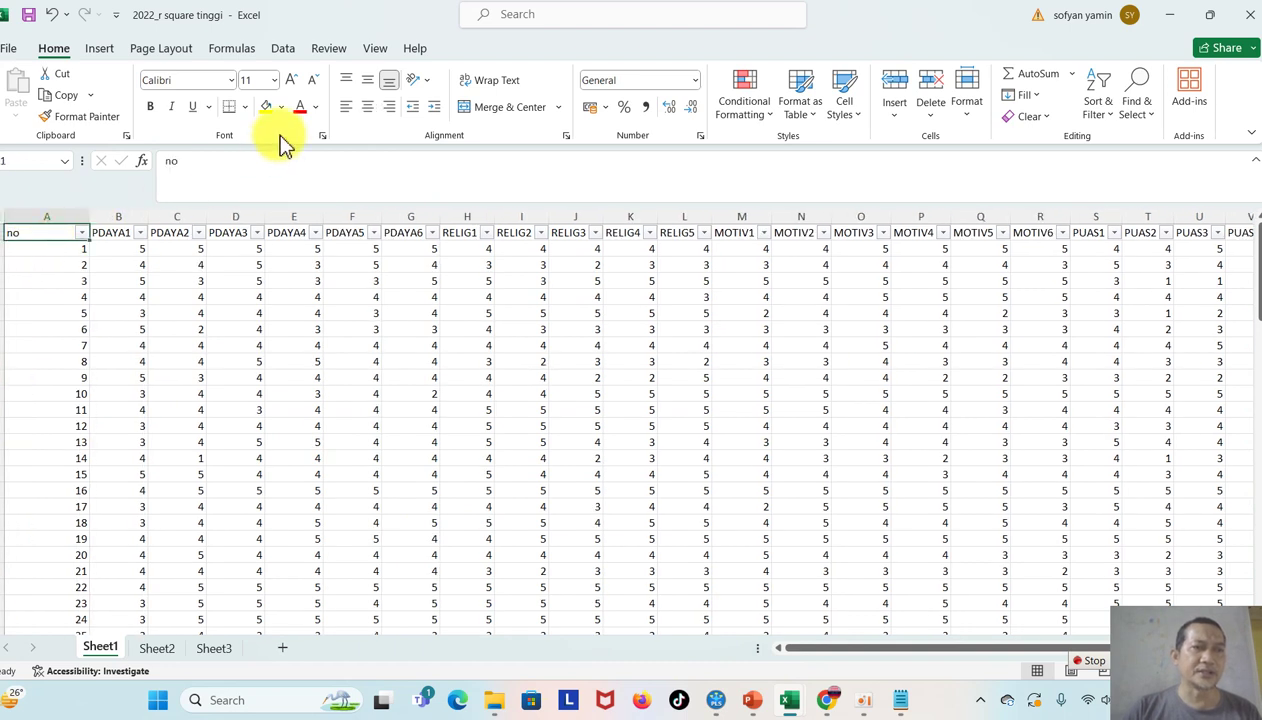
click(275, 80)
click(262, 254)
click(192, 386)
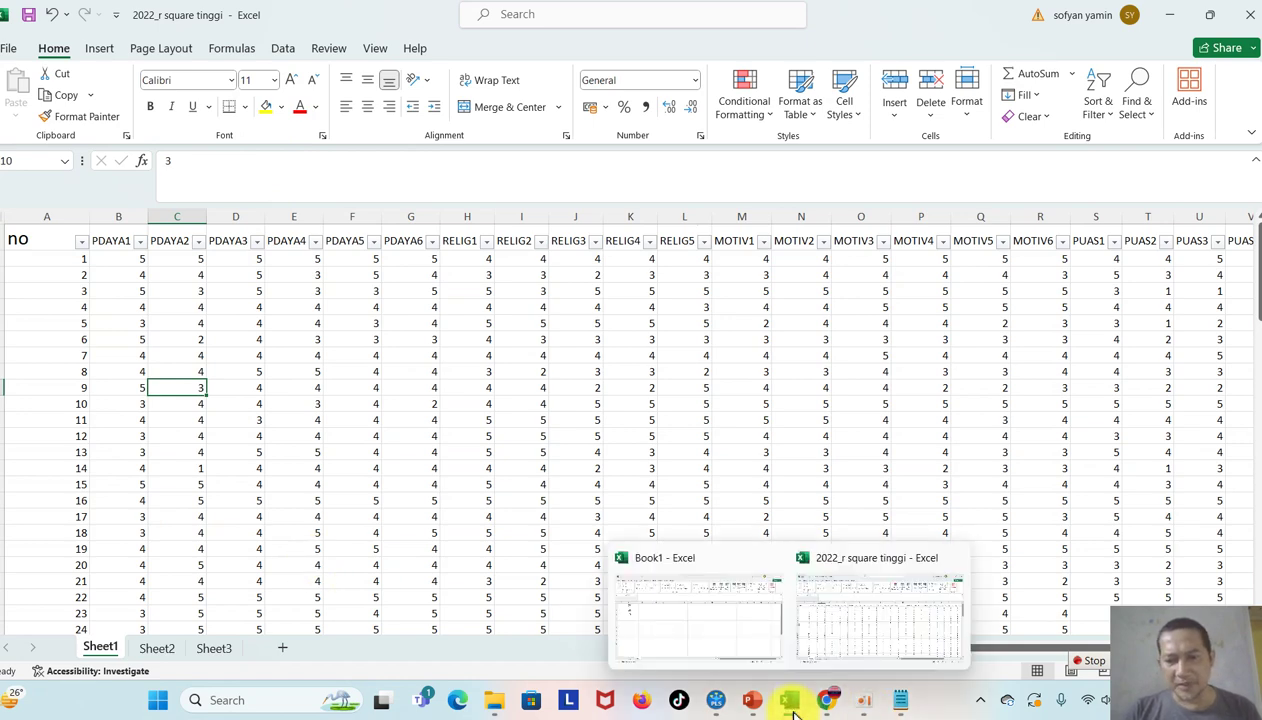
Step: Check the outlier case numbers listed in Book1 and delete the row of case 5 from the 2022_r square tinggi data
click(716, 634)
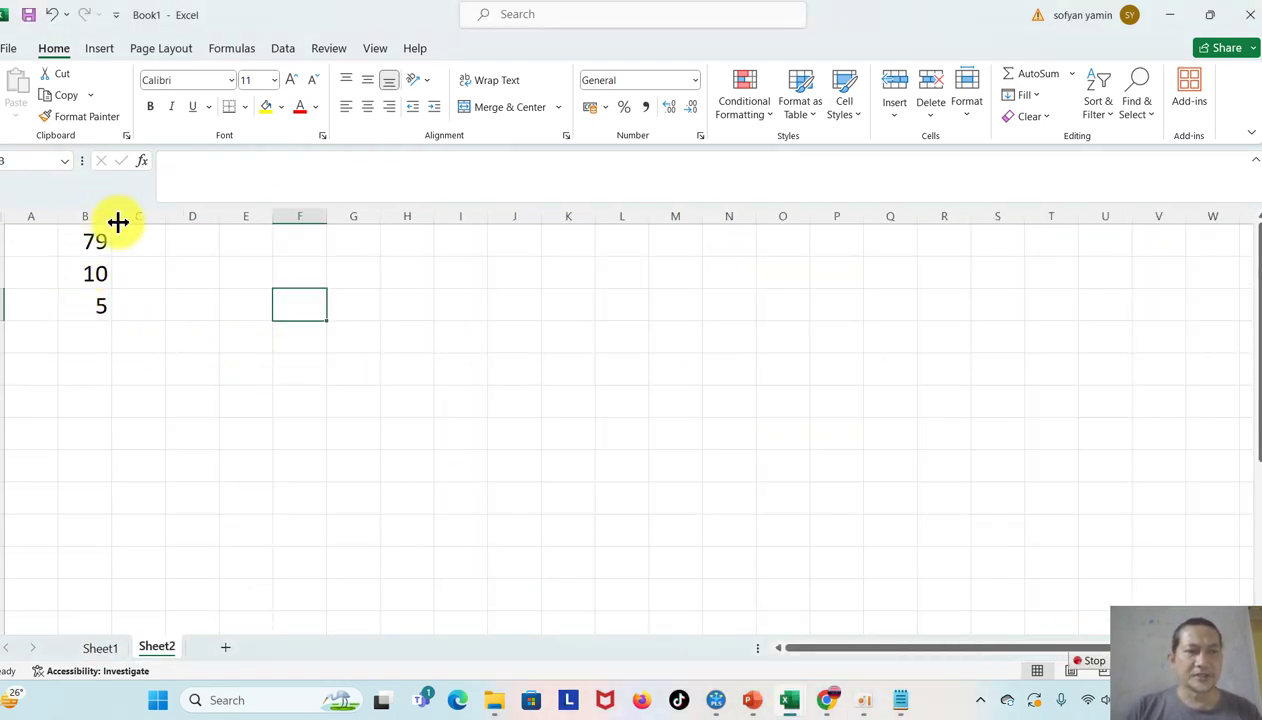
mouse_move(789, 700)
click(843, 637)
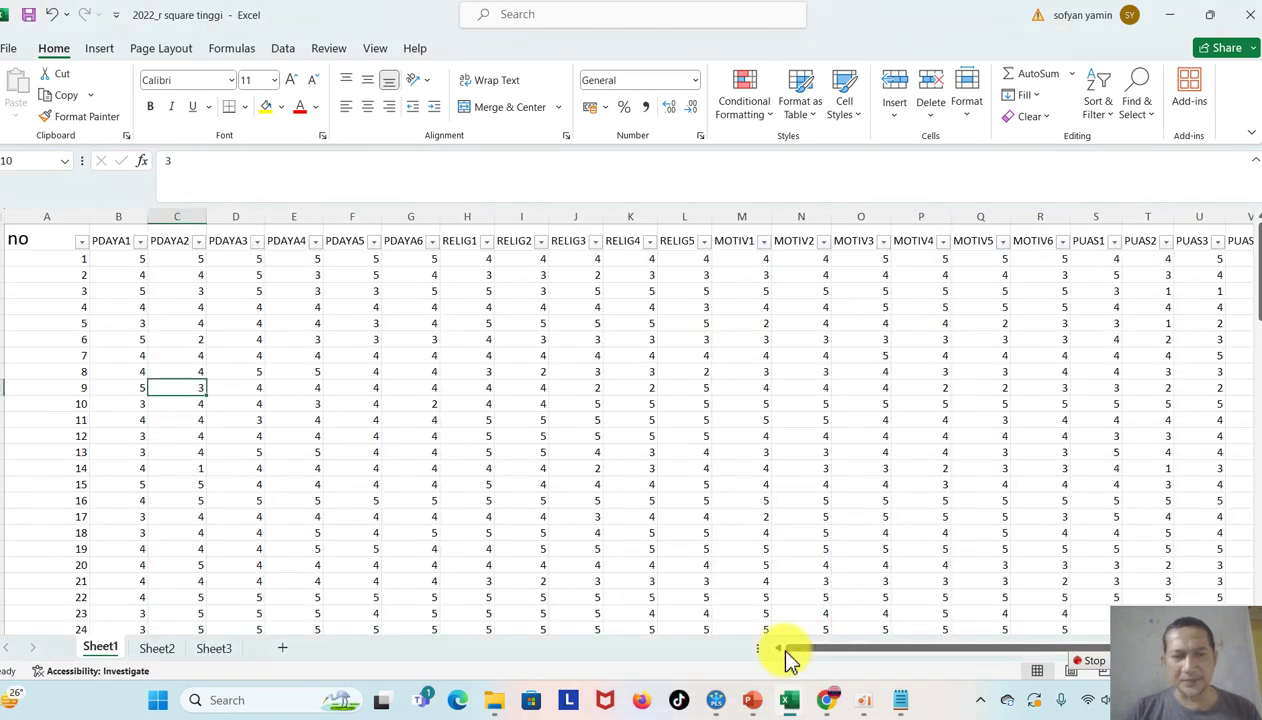
click(66, 323)
click(264, 107)
right_click(2, 310)
key(Escape)
right_click(3, 310)
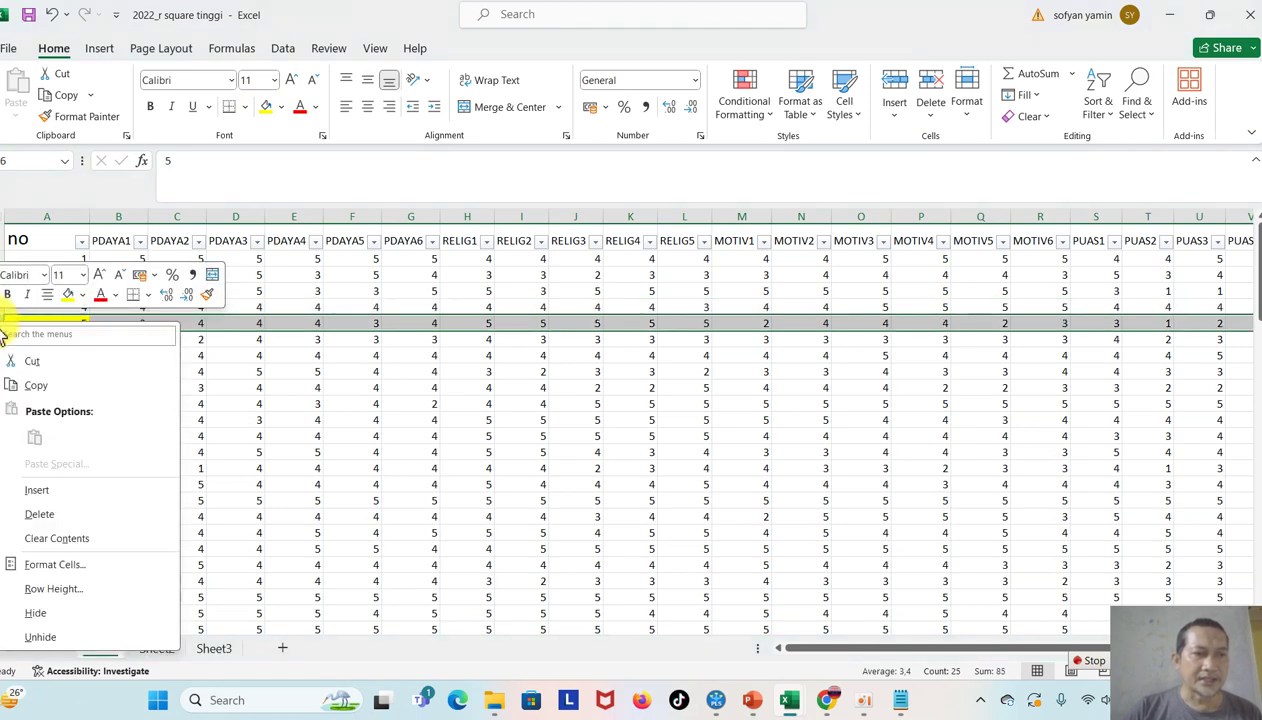
click(76, 516)
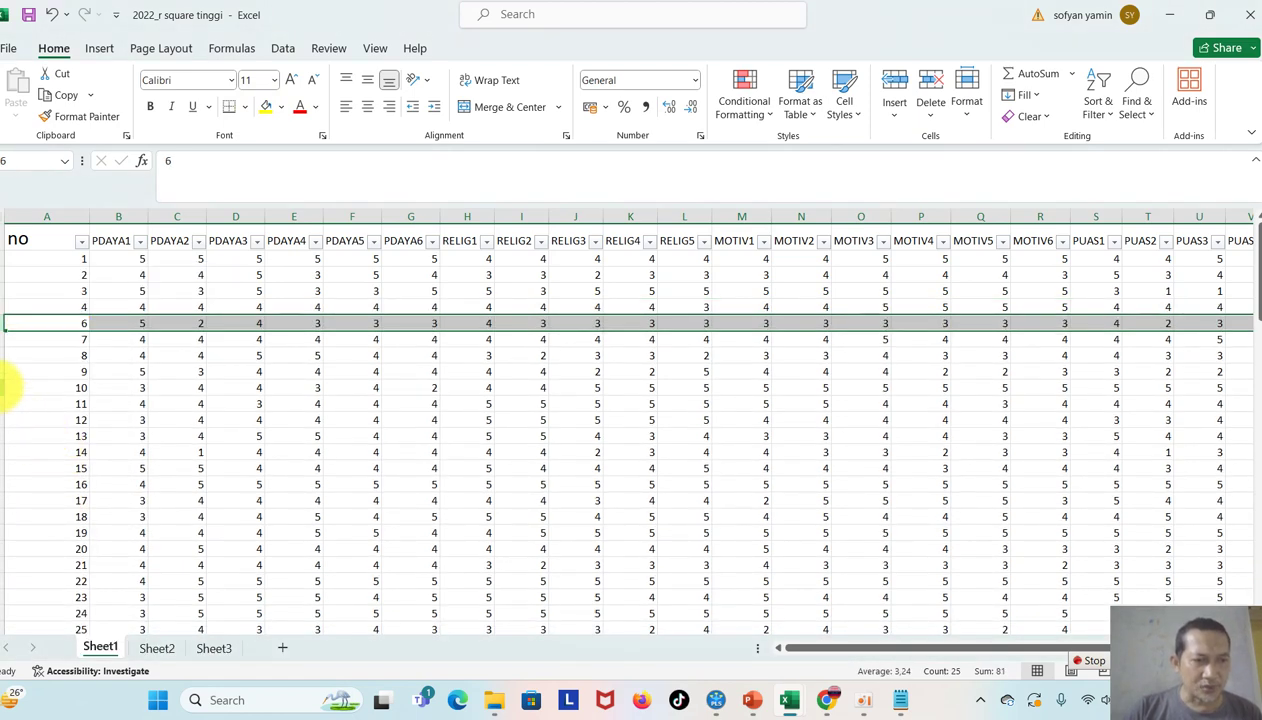
Step: Delete the row of case 10 from the 2022_r square tinggi data
click(6, 390)
right_click(6, 390)
click(48, 250)
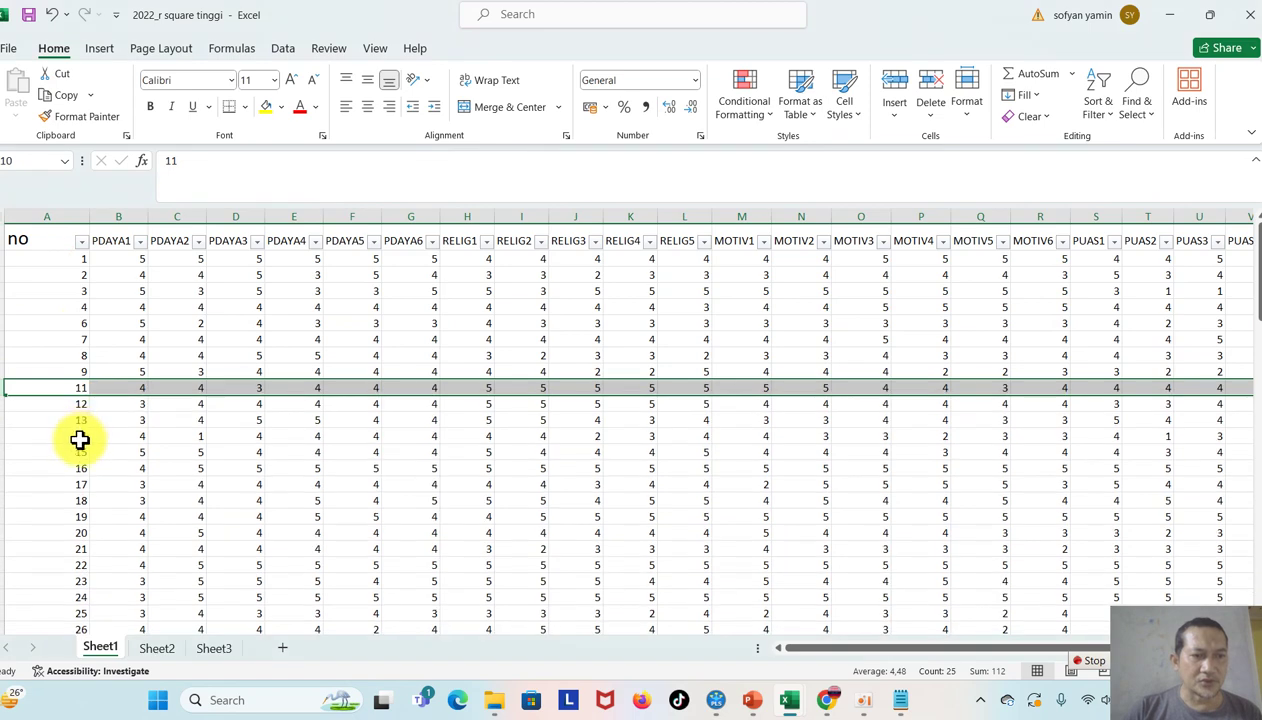
Step: Delete the row of case 79 from the 2022_r square tinggi data
click(80, 440)
key(Down)
key(Down)
key(Down)
key(Down)
key(Down)
key(Down)
key(Down)
key(Down)
key(Down)
key(Down)
key(Down)
key(Down)
key(Down)
key(Down)
key(Down)
key(Down)
key(Down)
key(Down)
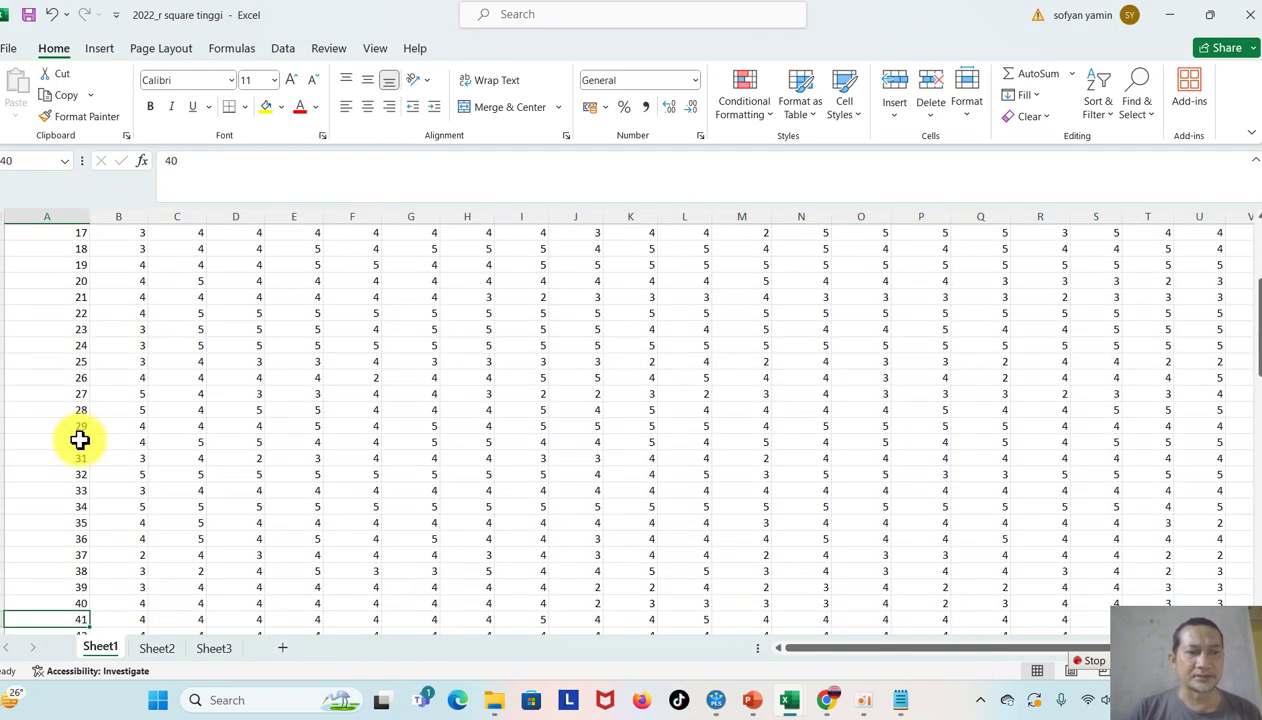
key(Down)
key(Down)
key(Down)
key(Down)
key(Down)
key(Down)
key(Down)
key(Down)
key(Down)
key(Down)
key(Down)
key(Down)
key(Down)
key(Down)
key(Down)
key(Down)
key(Down)
key(Down)
key(Down)
key(Down)
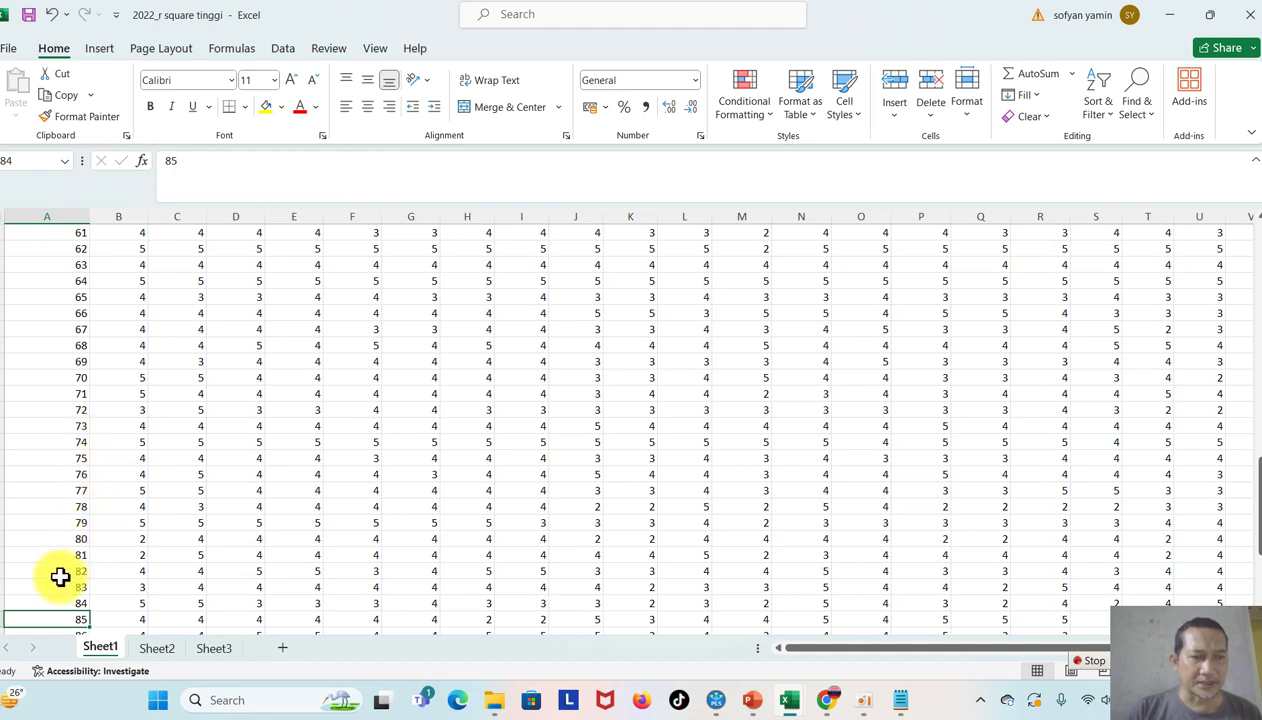
click(5, 522)
right_click(5, 523)
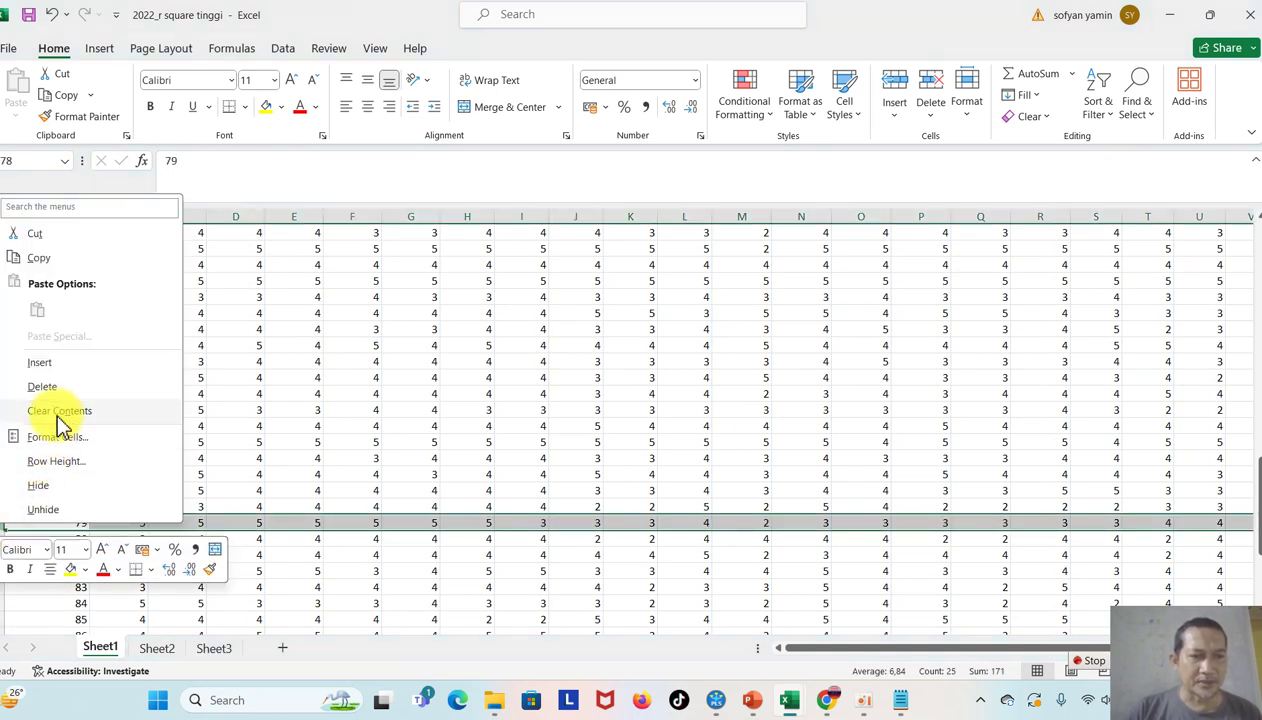
click(42, 386)
click(176, 393)
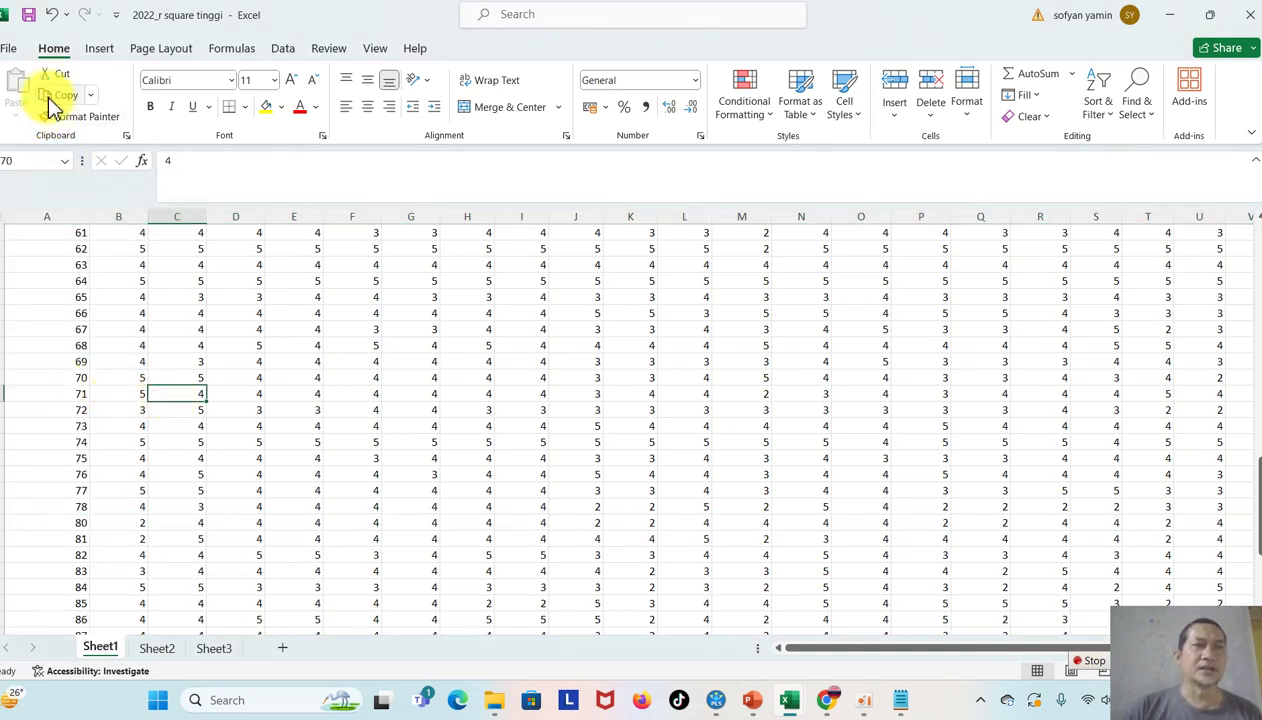
Step: Save the workbook as "2022_r square tinggi - buang1" in the video tutorial youtube folder and close it
click(12, 50)
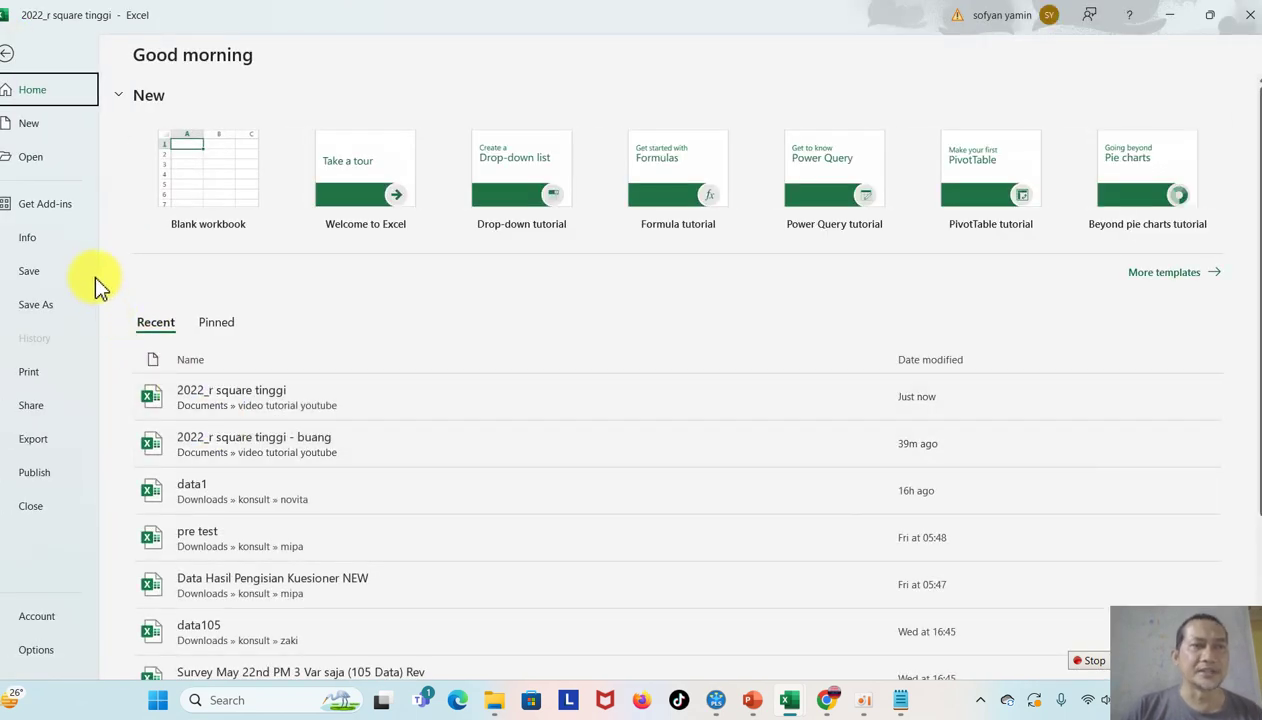
click(37, 302)
click(548, 176)
click(245, 278)
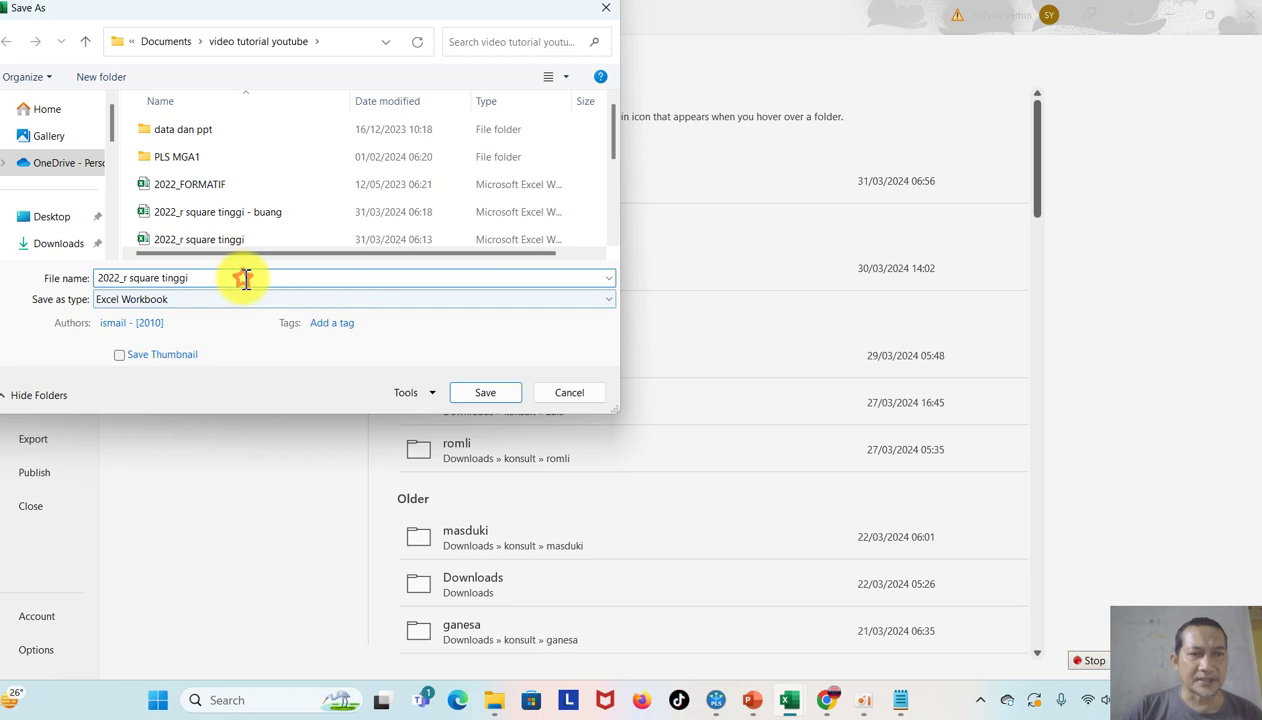
text(- buang)
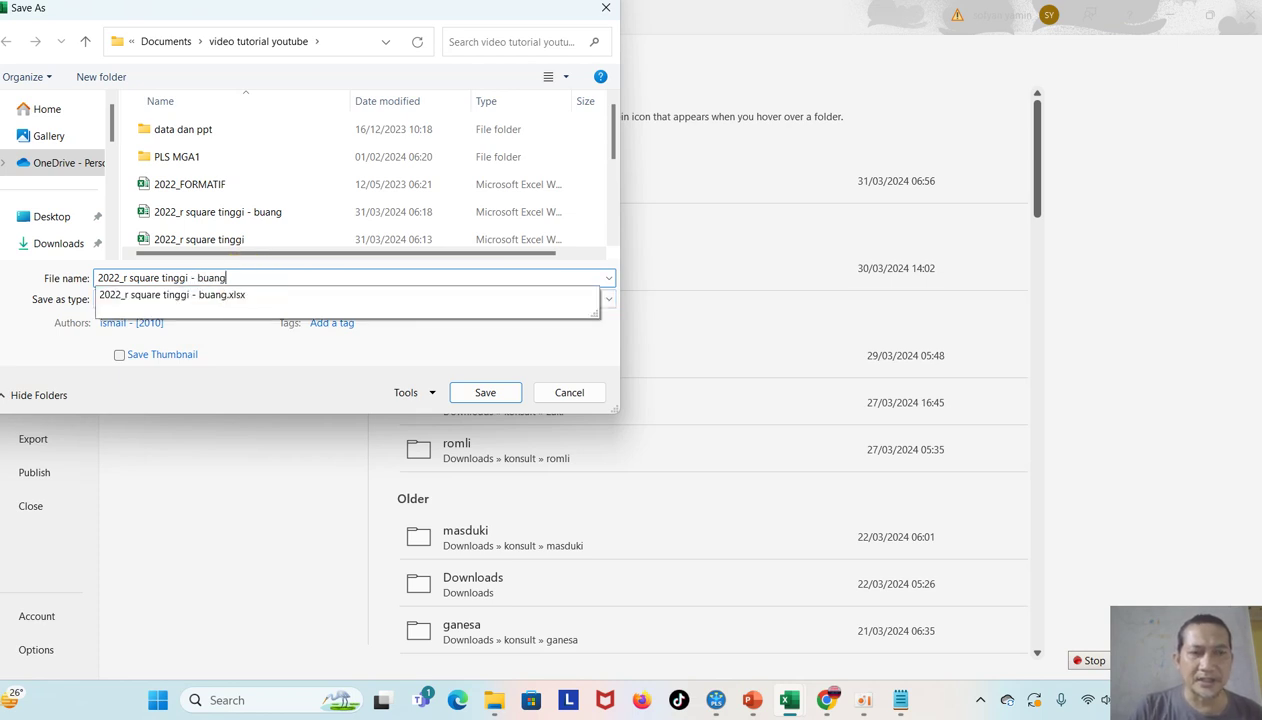
text(1)
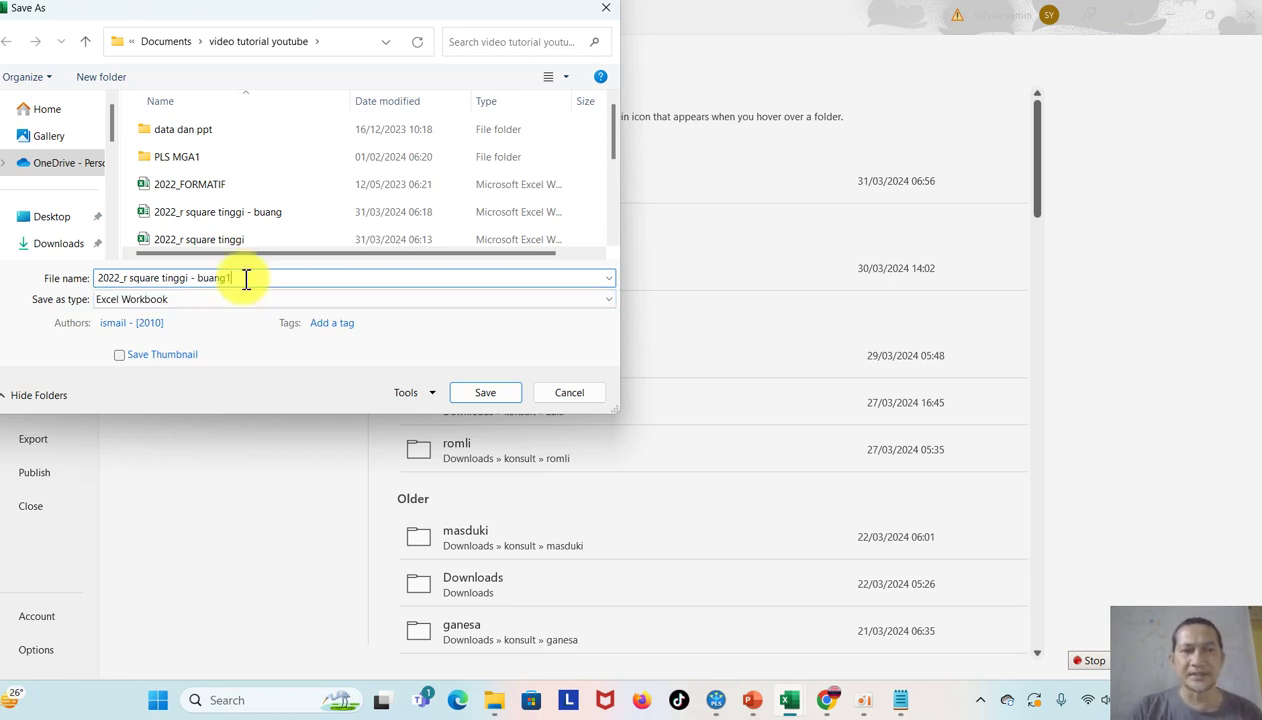
key(Return)
click(245, 278)
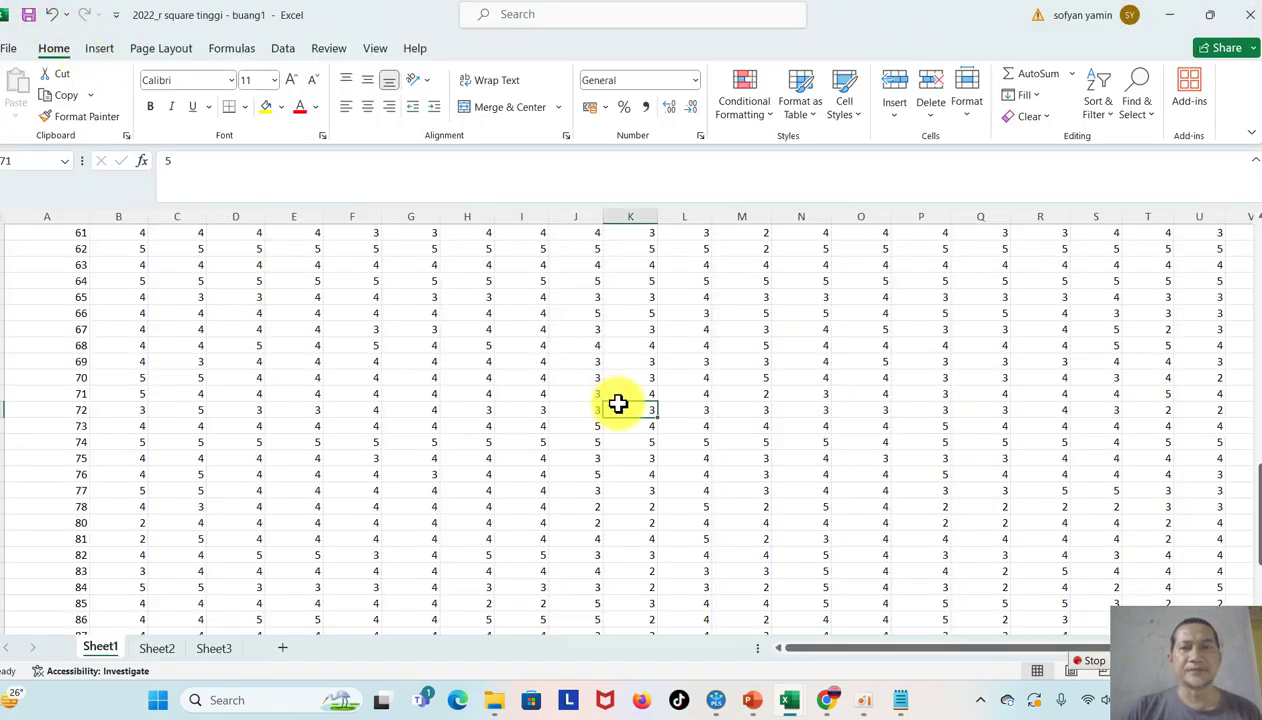
click(1250, 14)
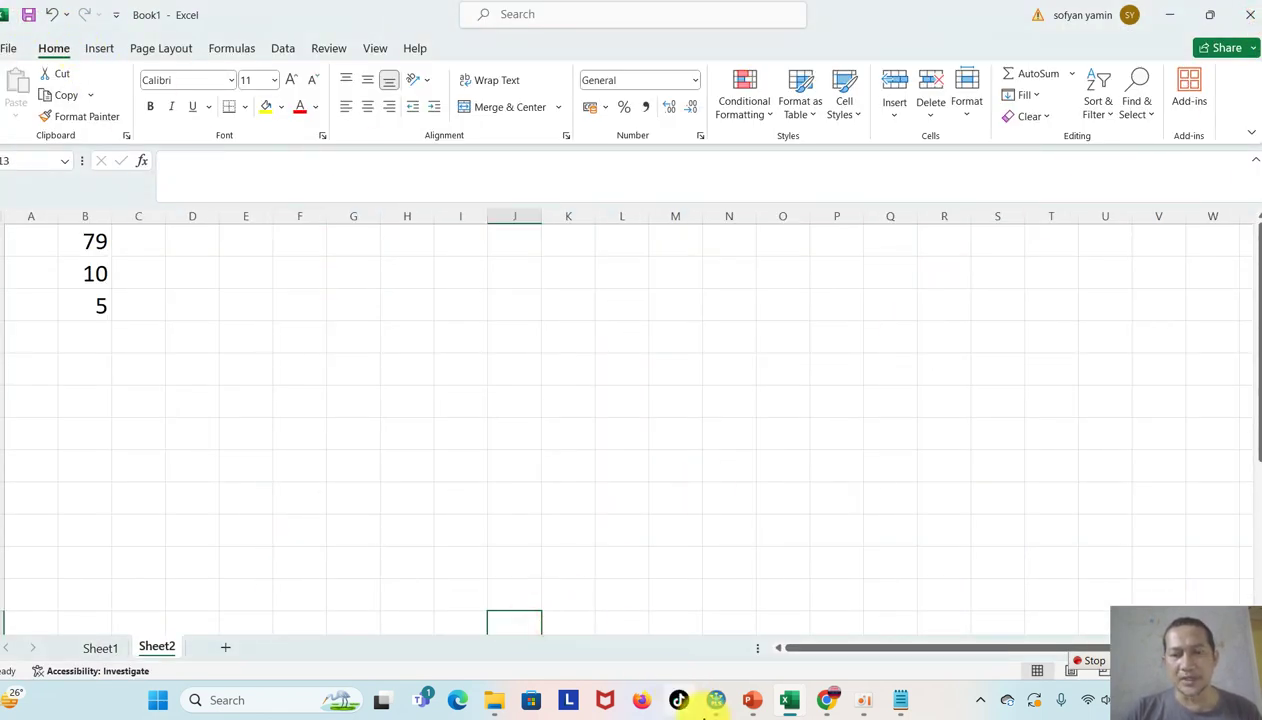
Step: In SmartPLS, import the data file "2022_r square tinggi - buang1" into the UJI MEDIASI LENGKAP project
click(716, 700)
click(30, 88)
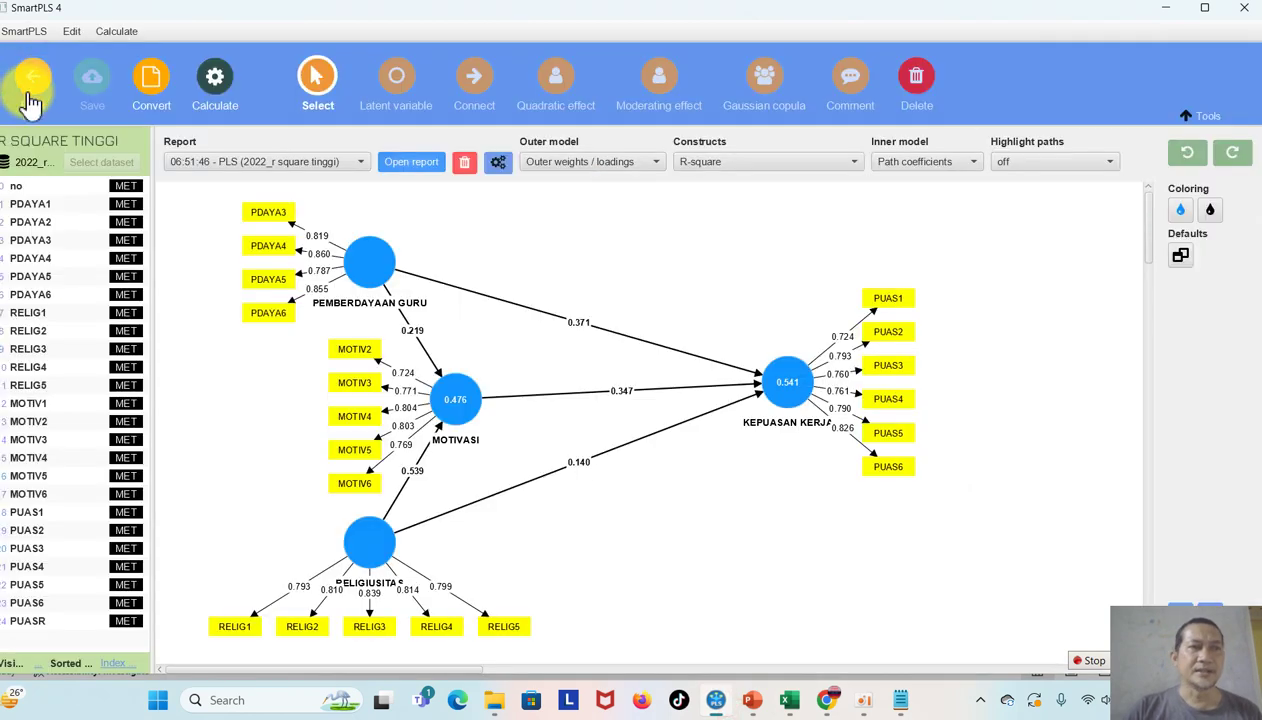
click(25, 73)
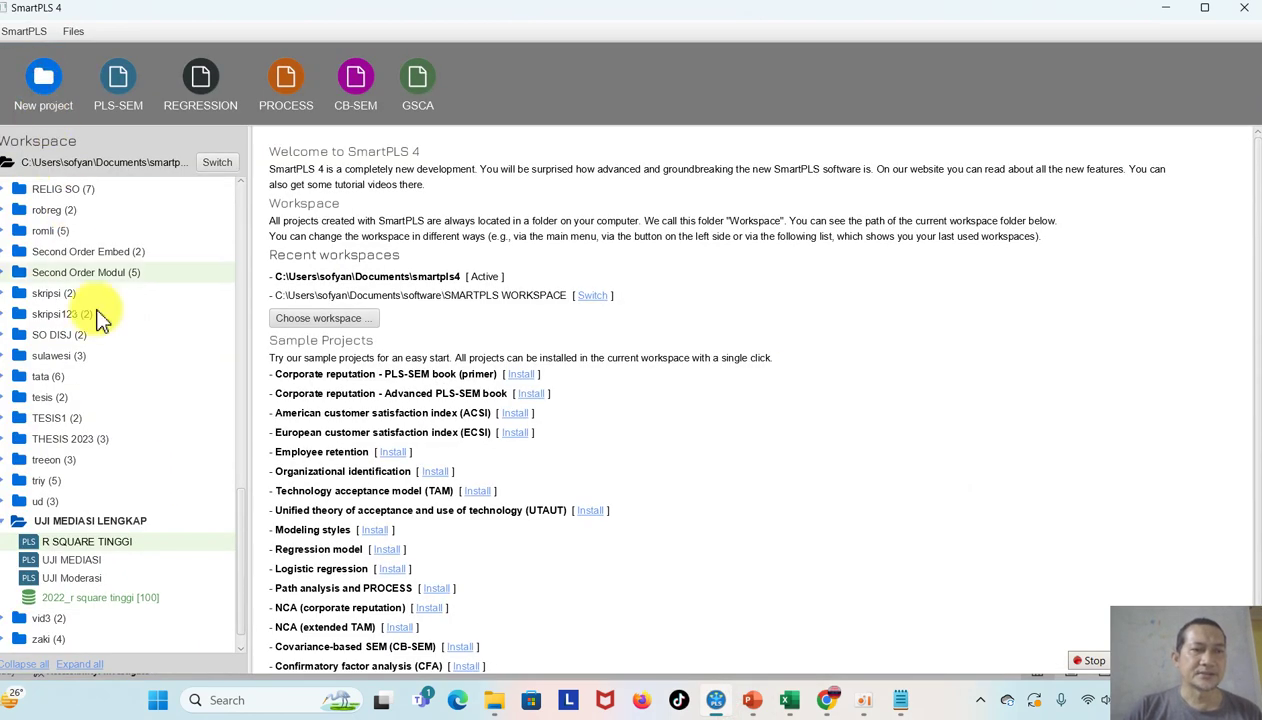
right_click(85, 559)
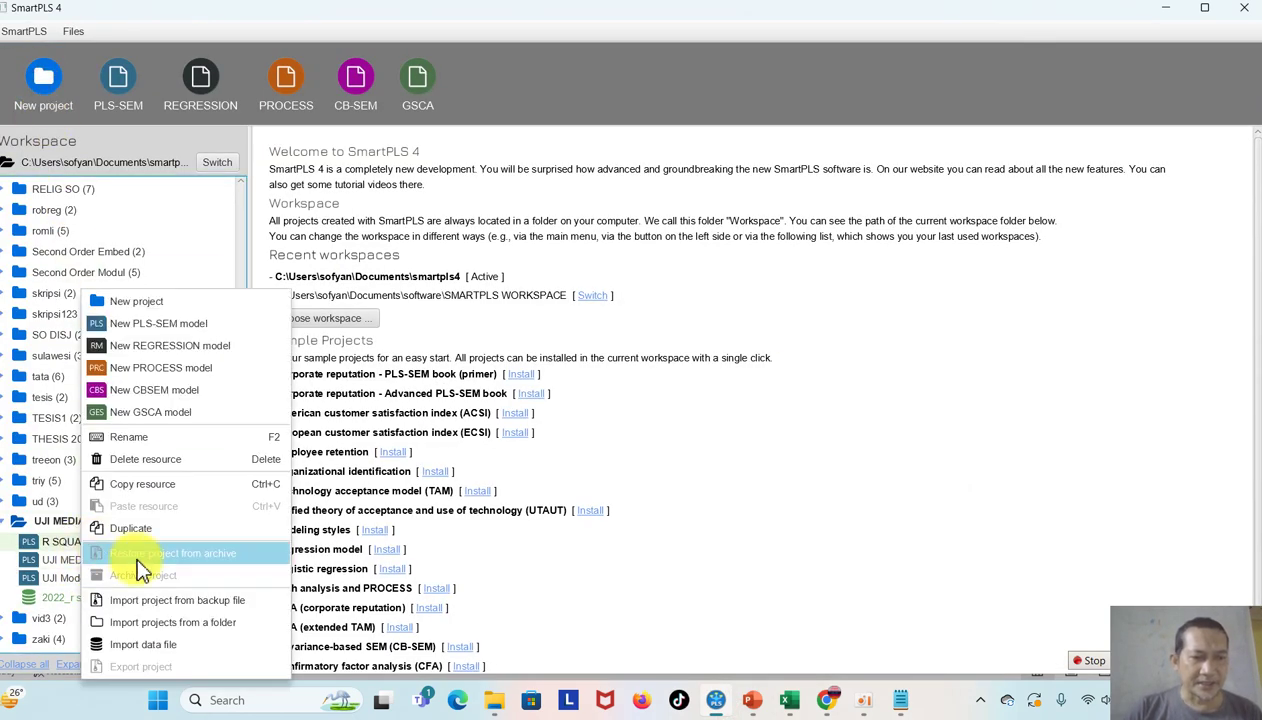
click(150, 645)
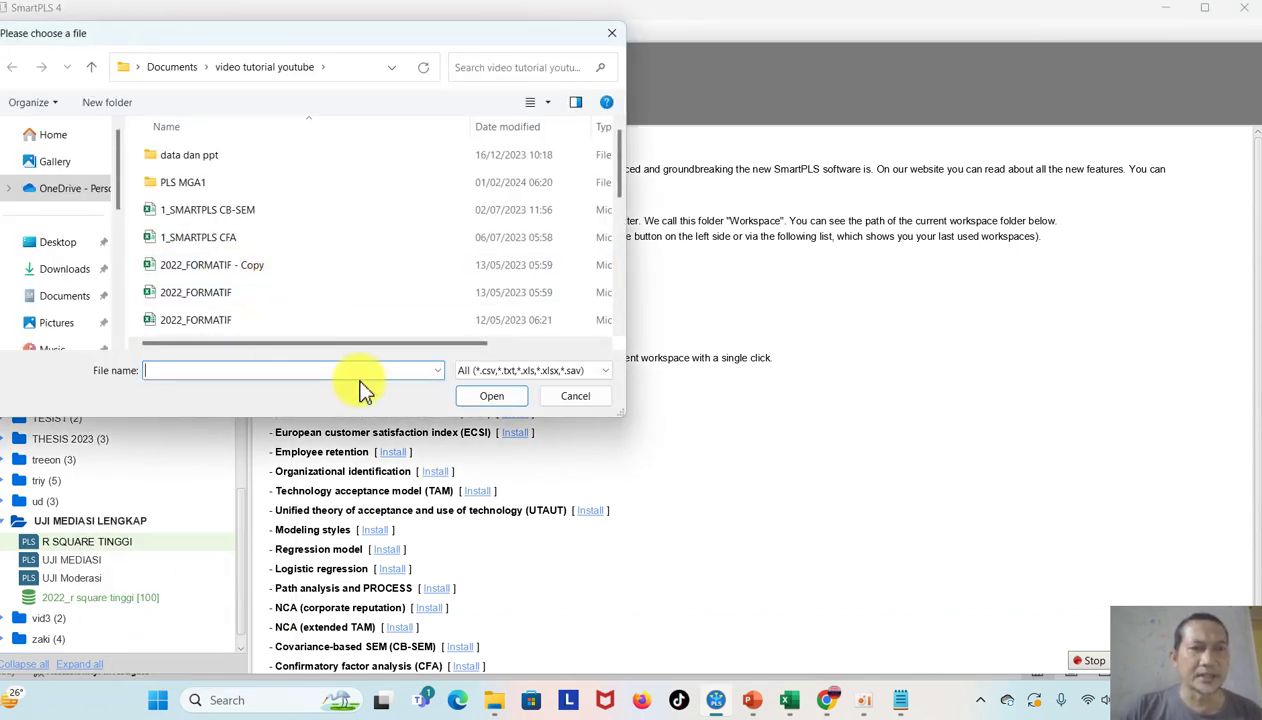
click(620, 272)
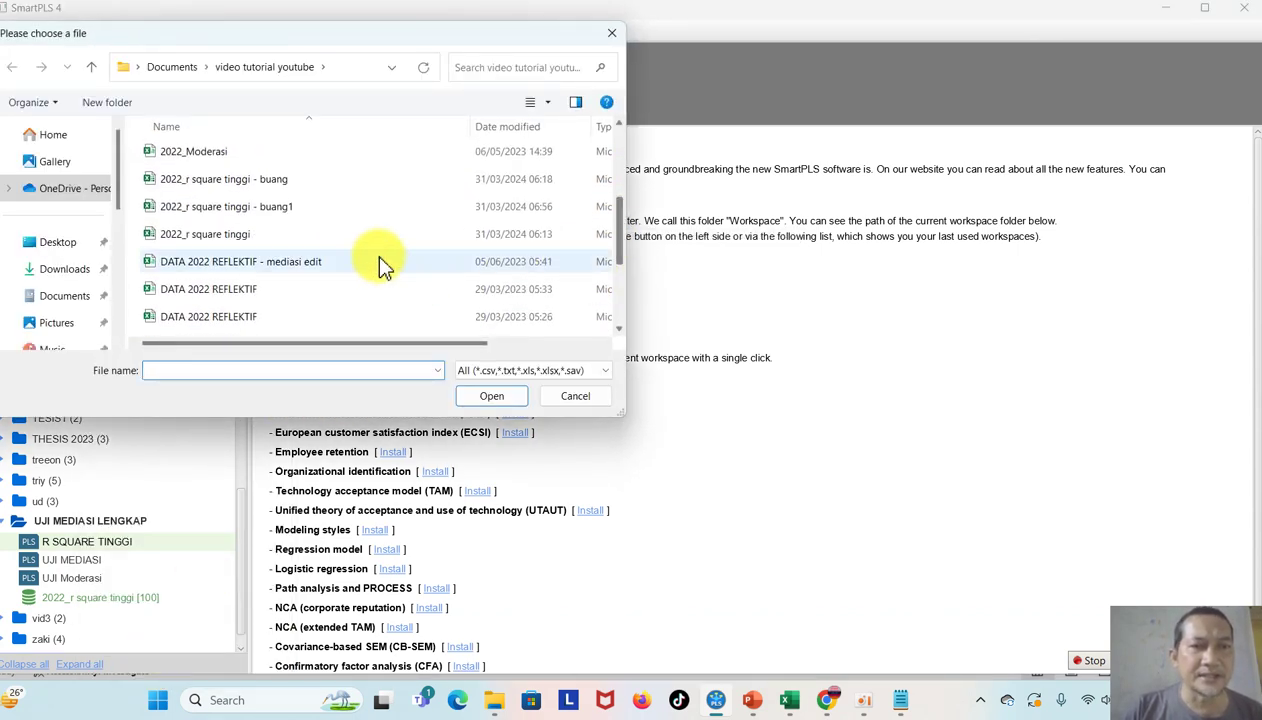
click(285, 209)
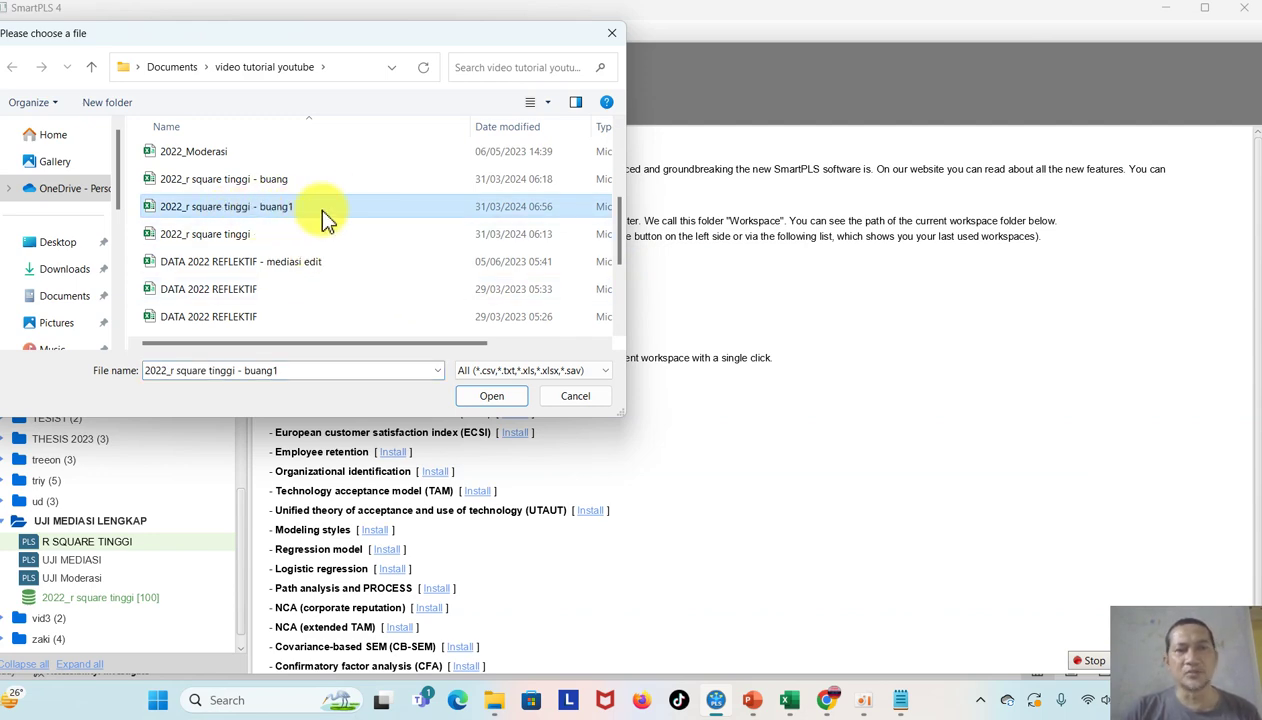
click(498, 395)
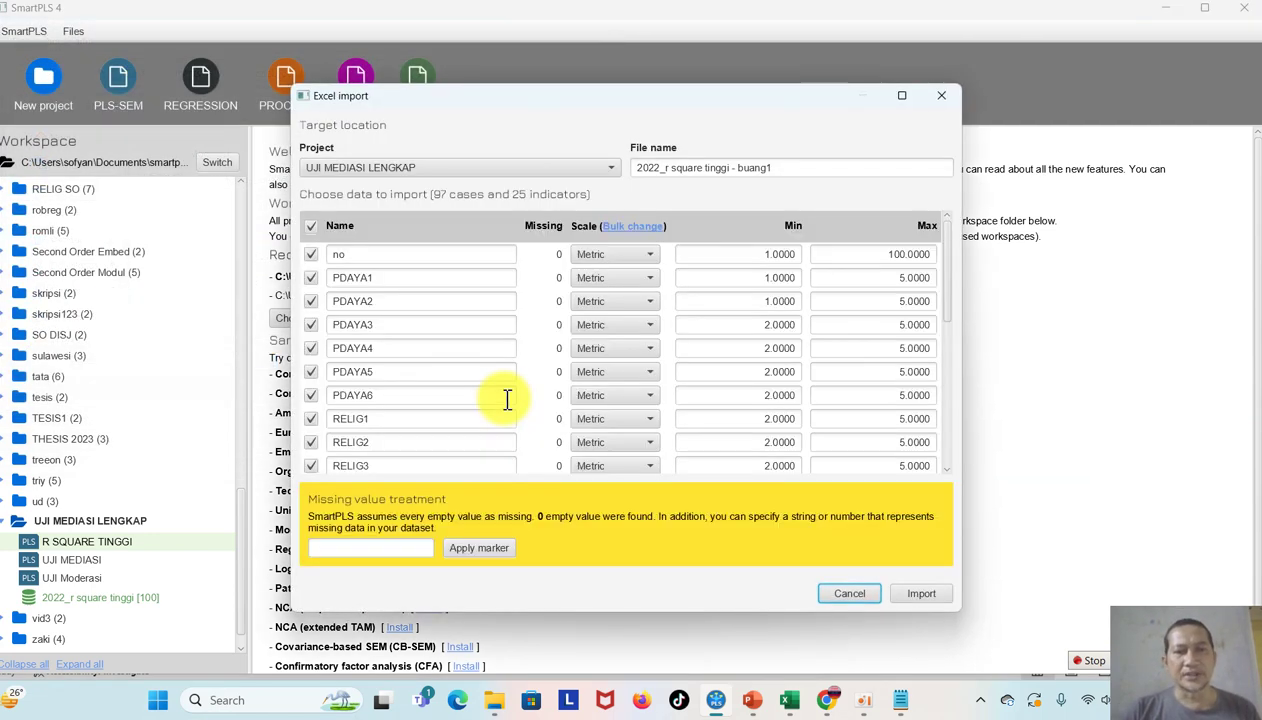
click(935, 597)
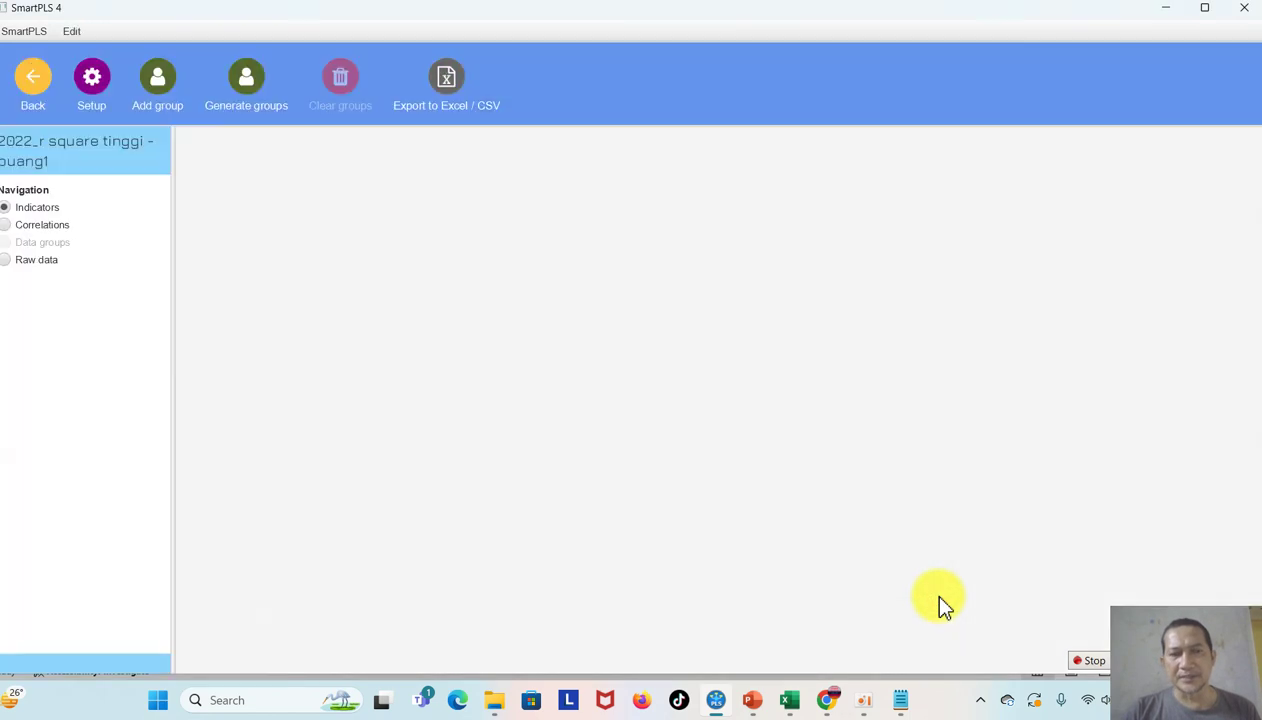
Step: Open the R SQUARE TINGGI model and assign it the "2022_r square tinggi - buang1" dataset
click(33, 88)
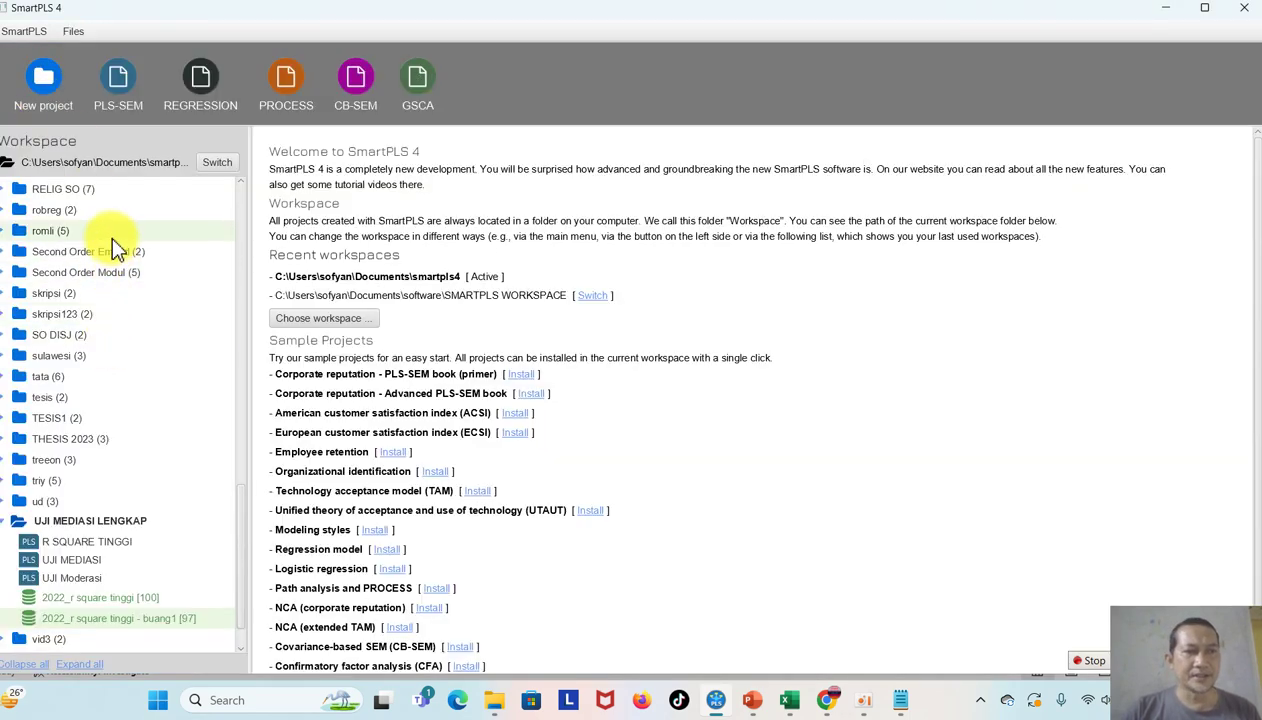
double_click(110, 540)
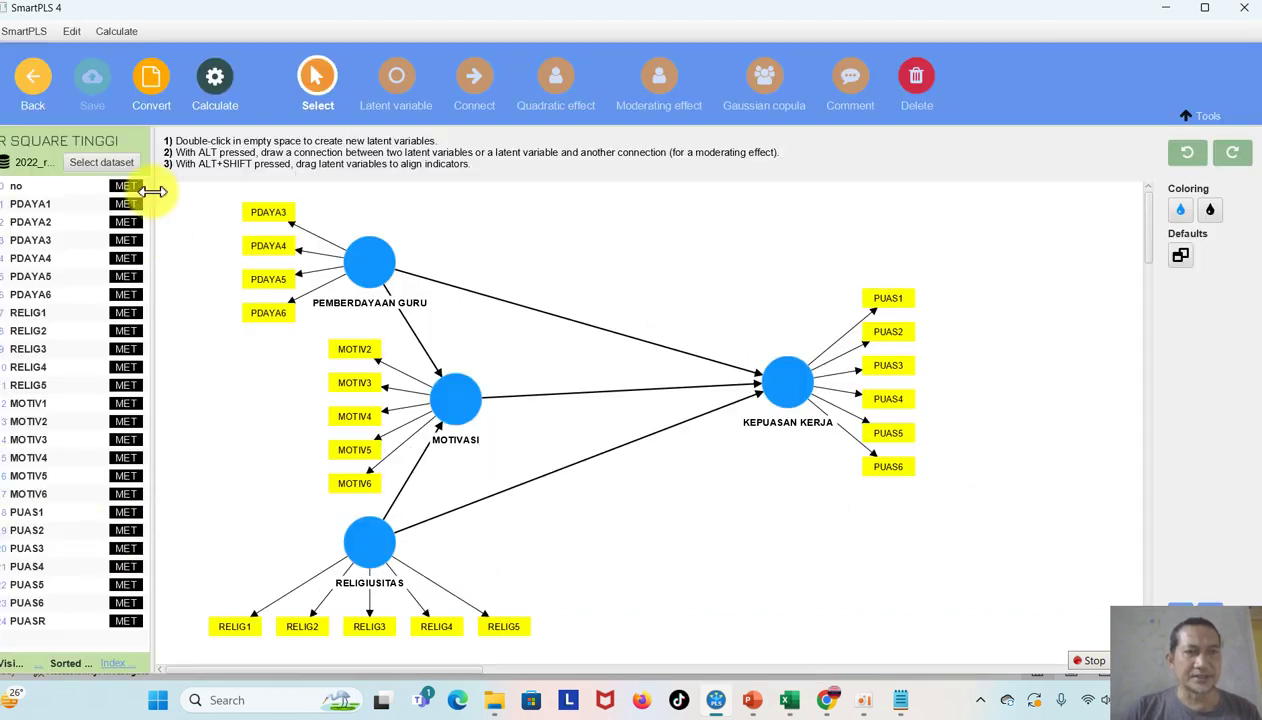
click(115, 162)
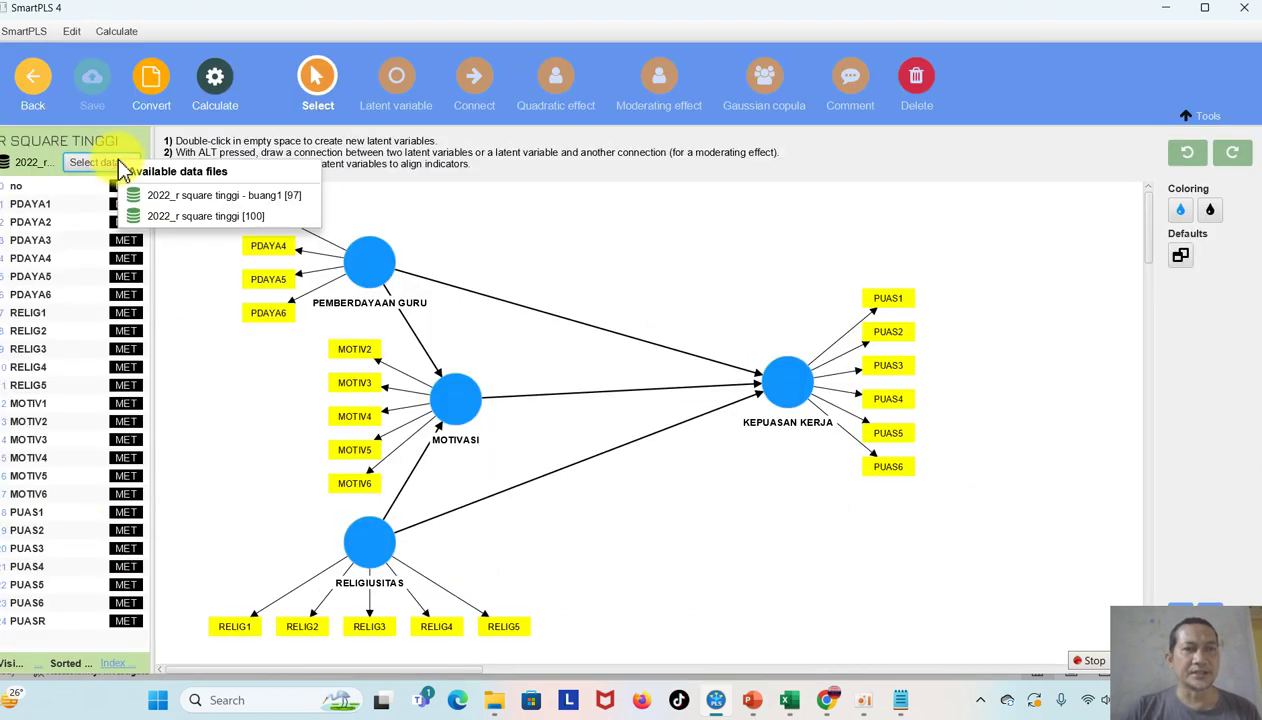
click(276, 200)
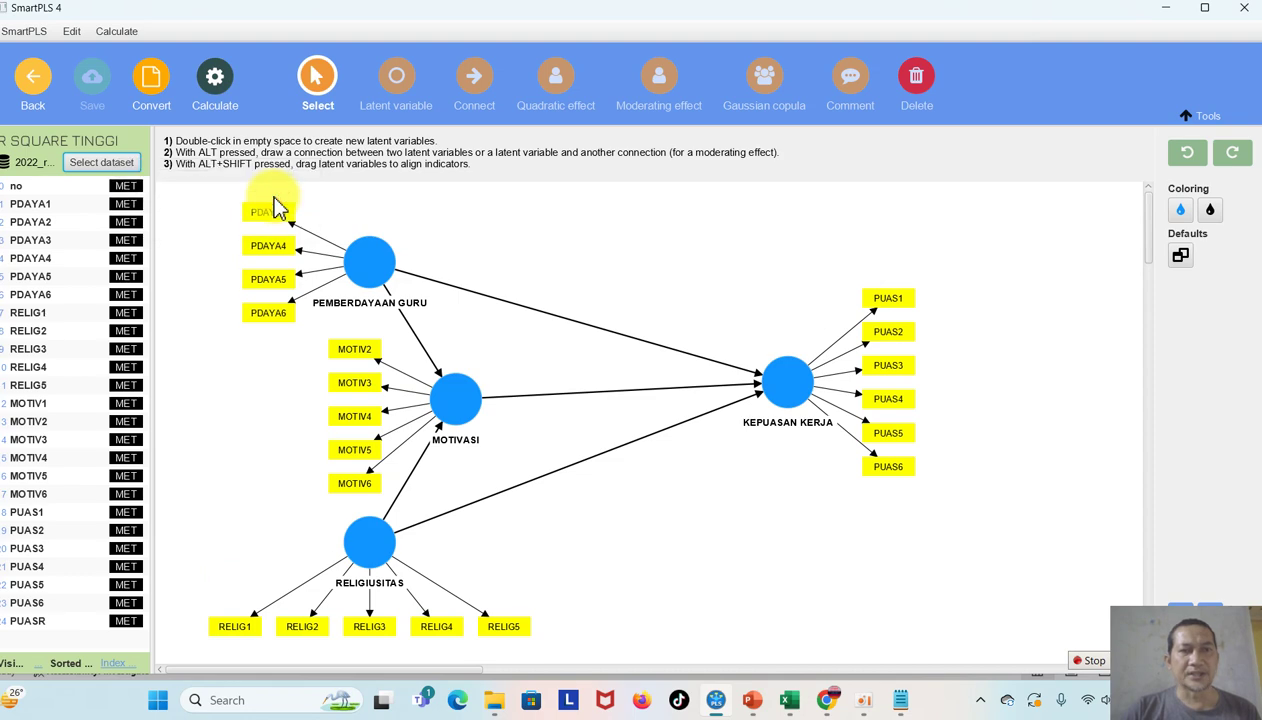
Step: Run the PLS-SEM algorithm with standardized results and the path weighting scheme, and open the R-square overview
click(214, 80)
click(247, 116)
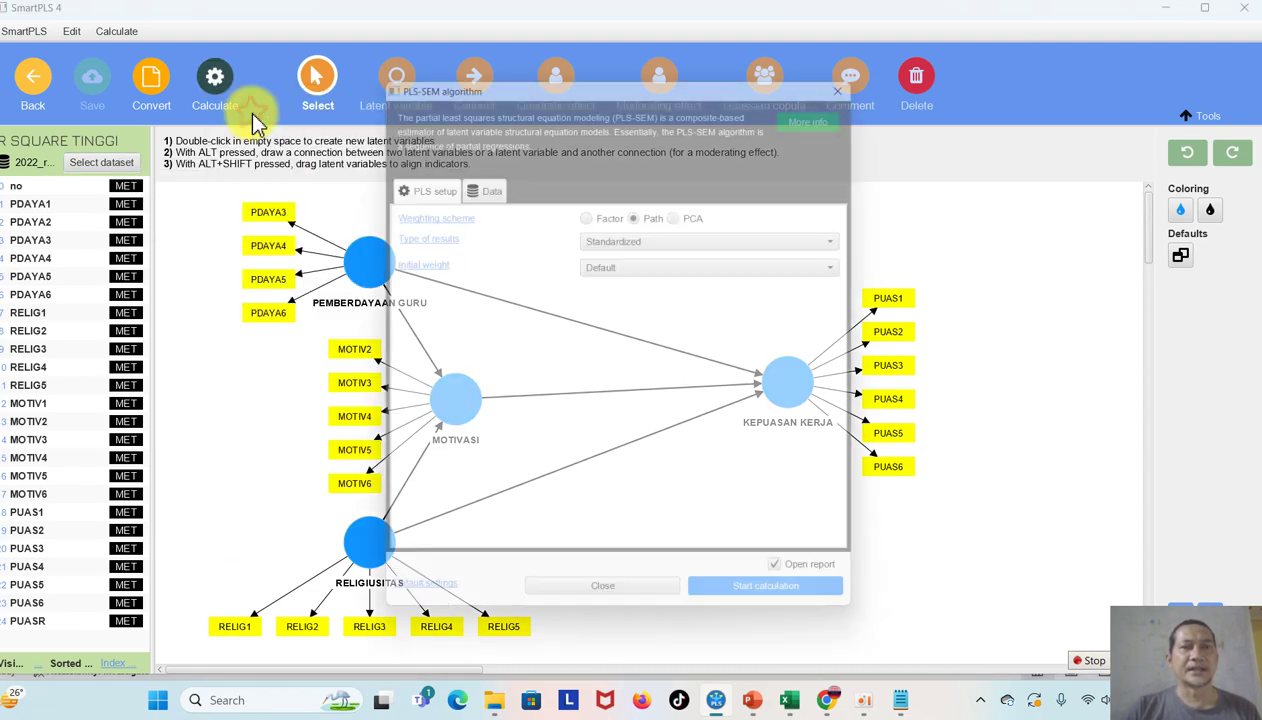
click(790, 607)
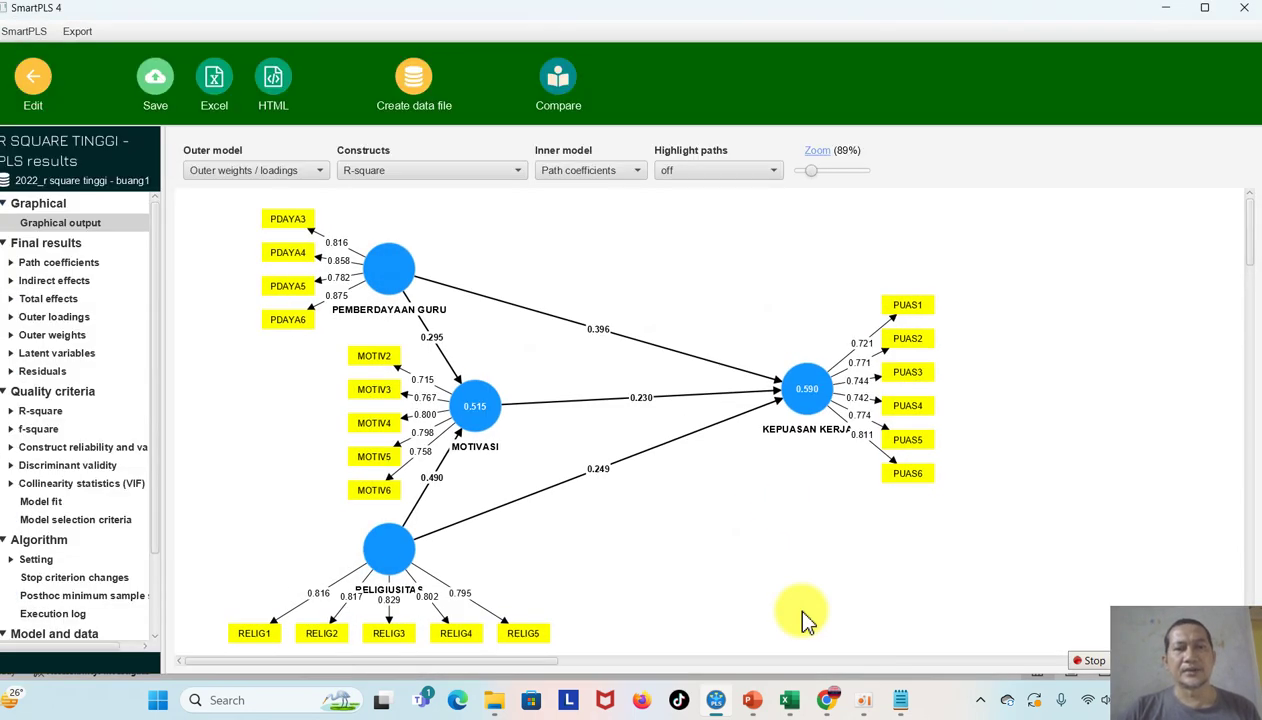
click(42, 412)
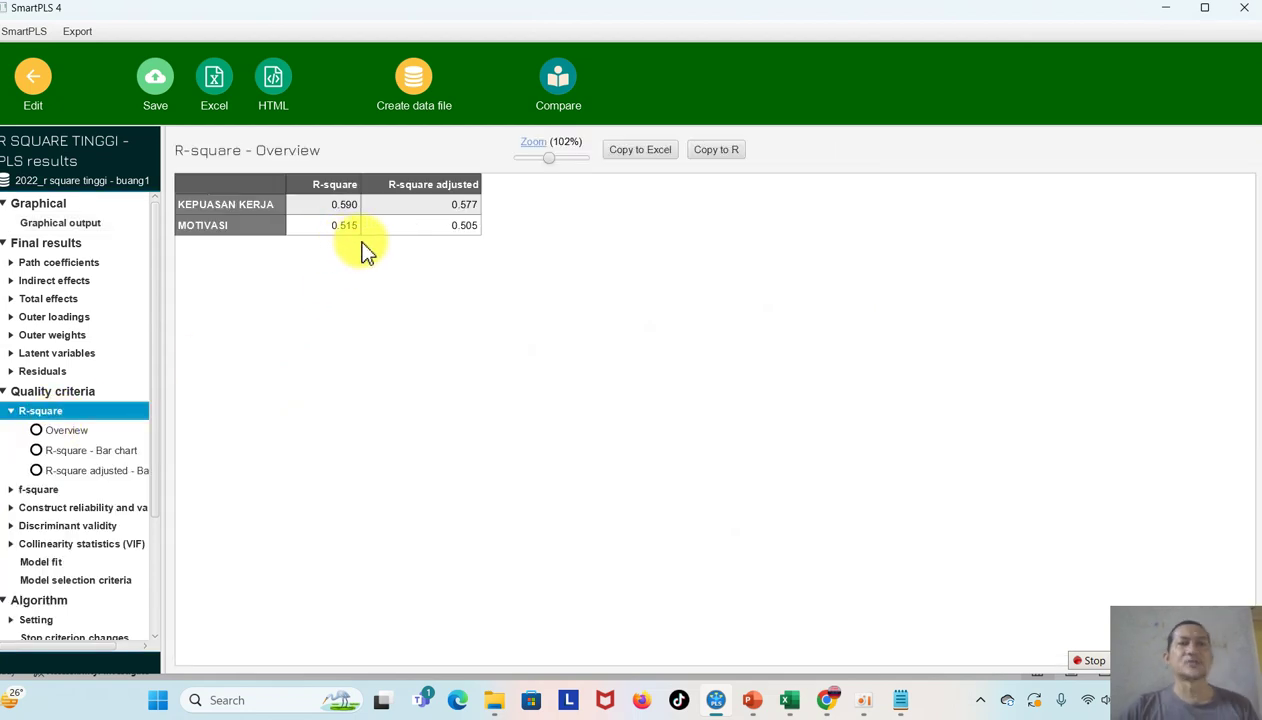
Step: In PowerPoint, complete the Kondisi 2 line on slide 9 with "R square 51,5%", checking the value against the SmartPLS R-square overview
click(751, 706)
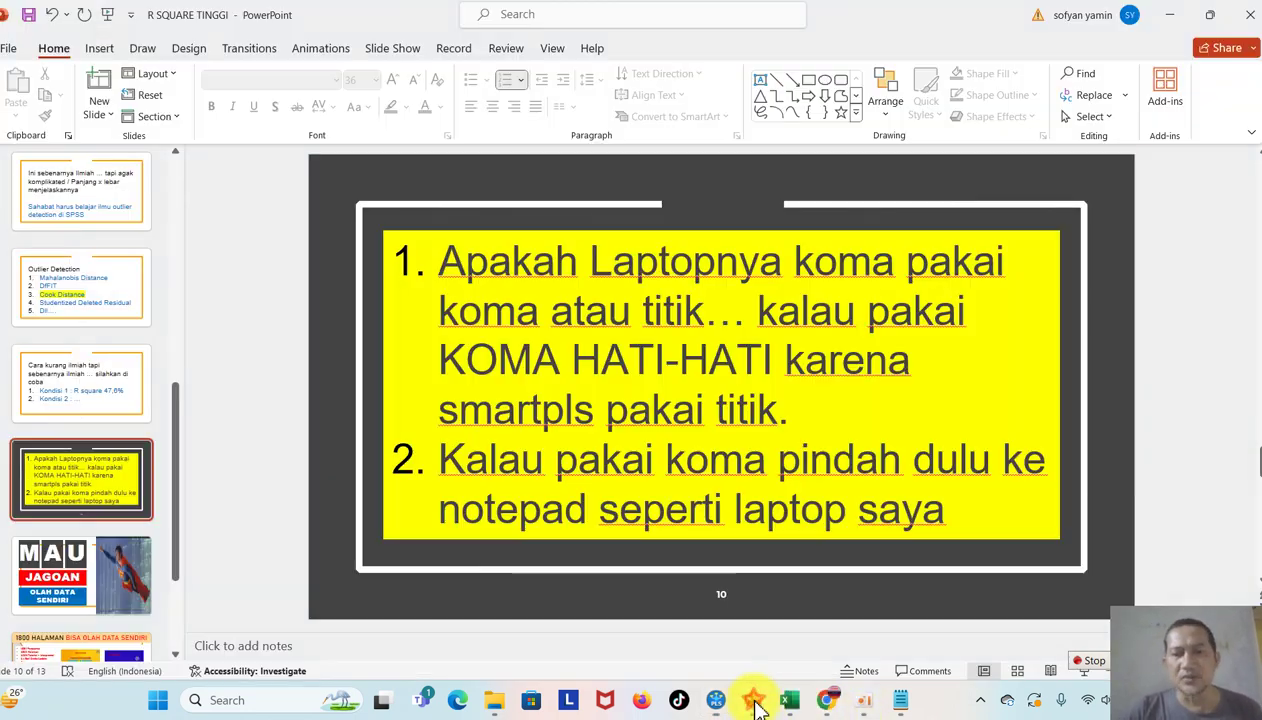
click(76, 392)
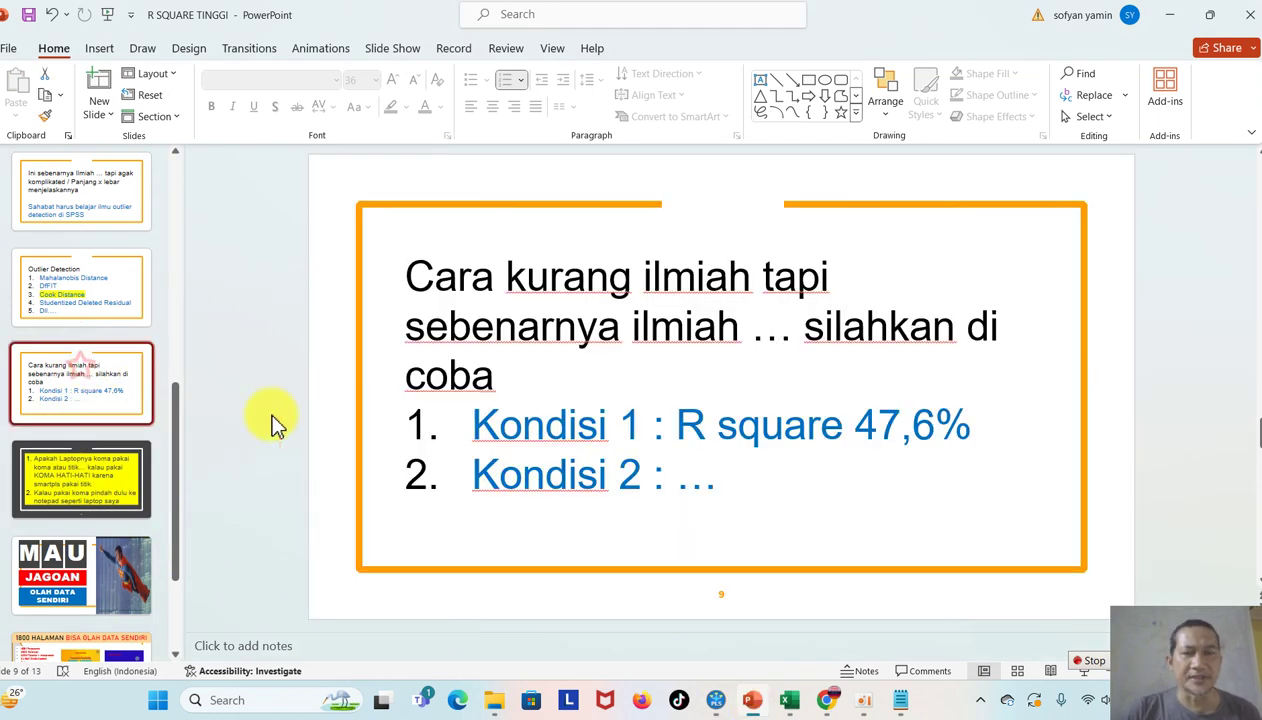
click(750, 485)
key(BackSpace)
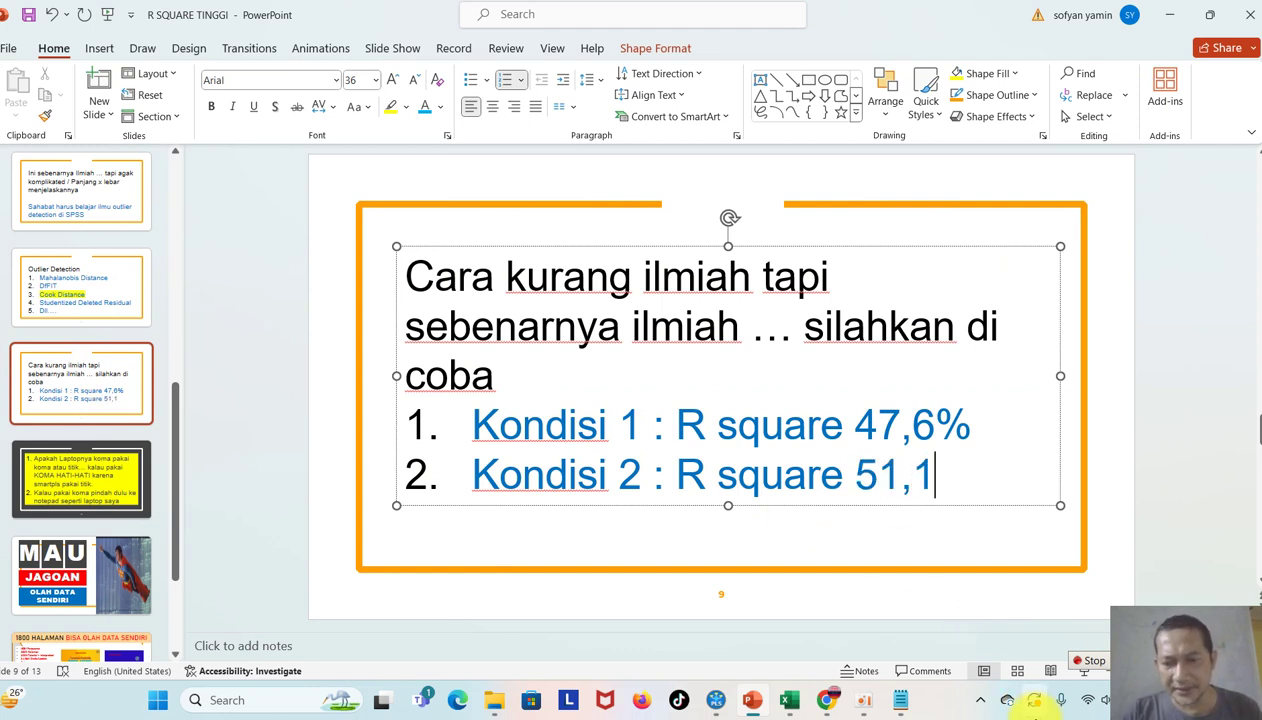
click(717, 700)
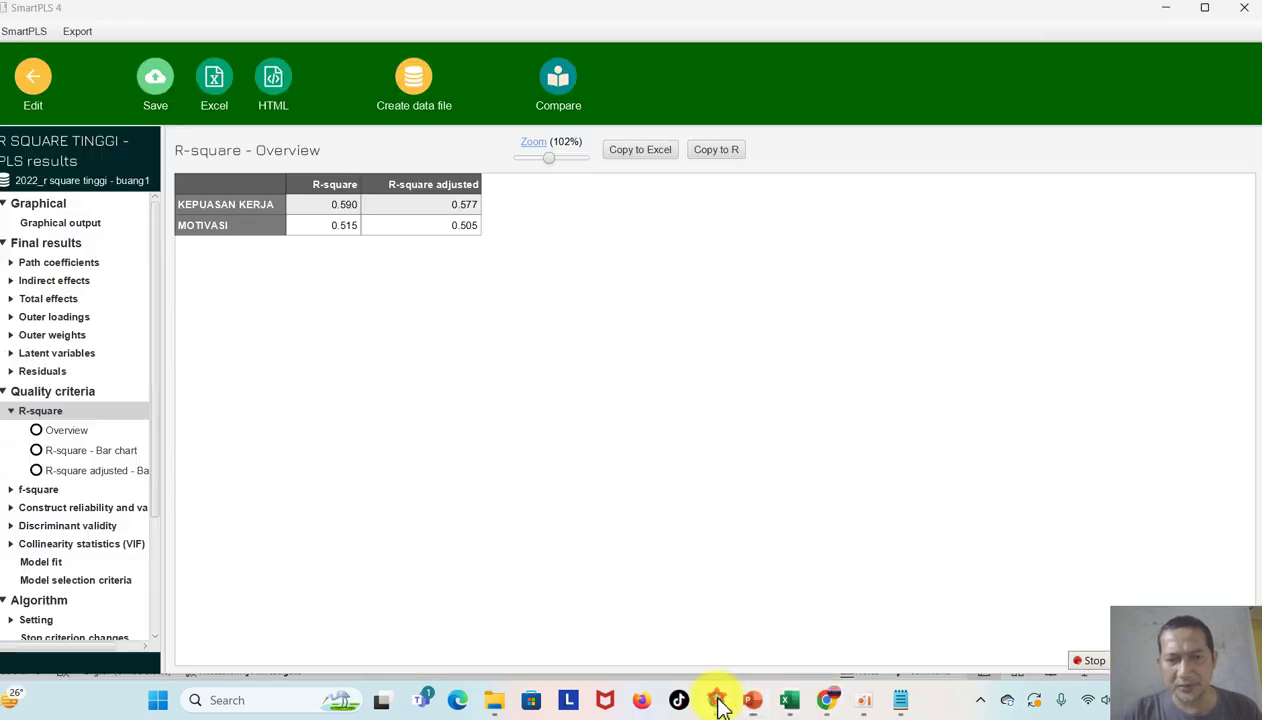
click(717, 700)
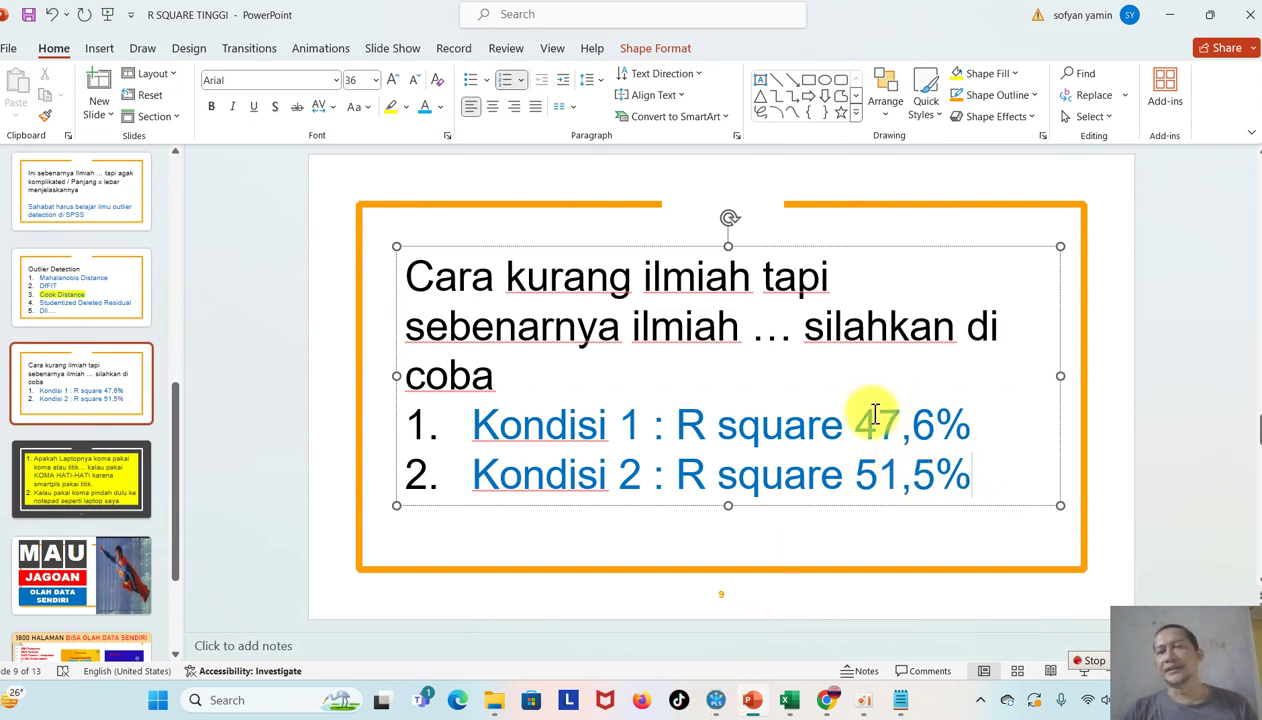
Step: Colour the "Kondisi 2 : R square 51,5%" line red
drag(481, 477, 977, 474)
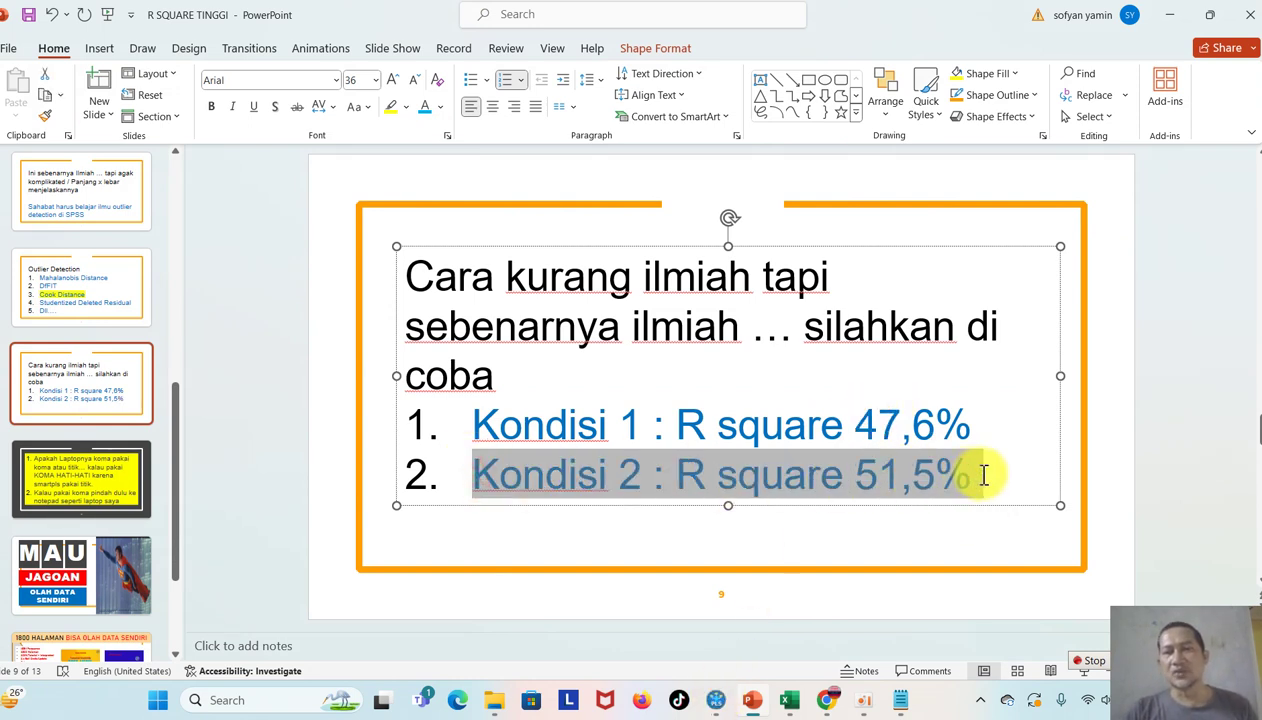
click(440, 108)
click(442, 265)
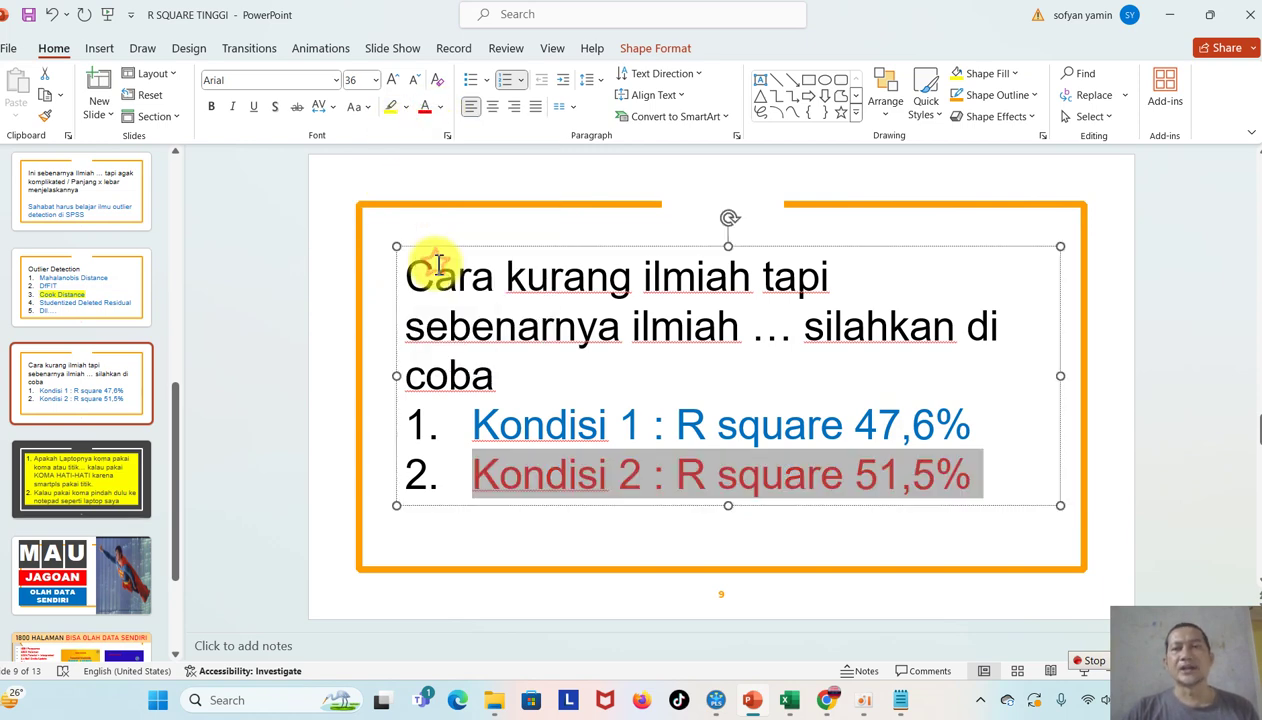
click(1198, 362)
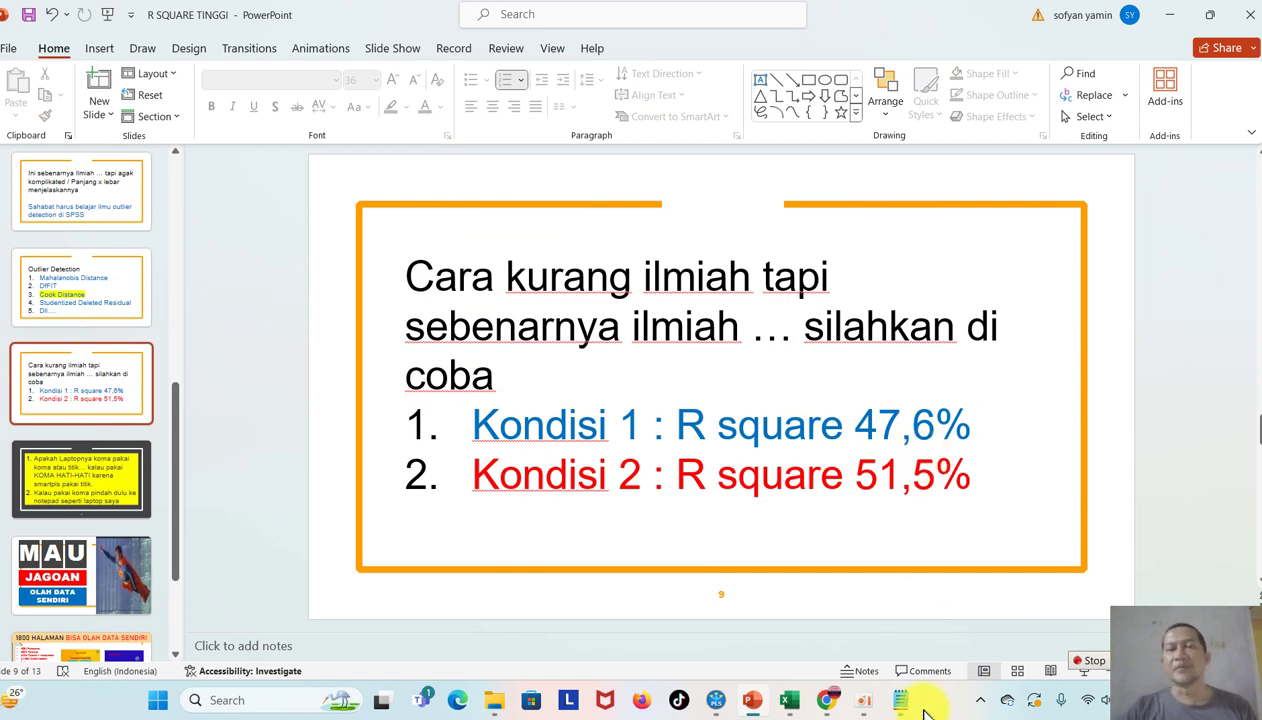
Step: Switch to Excel and remove the RELIGIUSITAS and MOTIVASI filters on Sheet1 so all cases are listed again
click(791, 703)
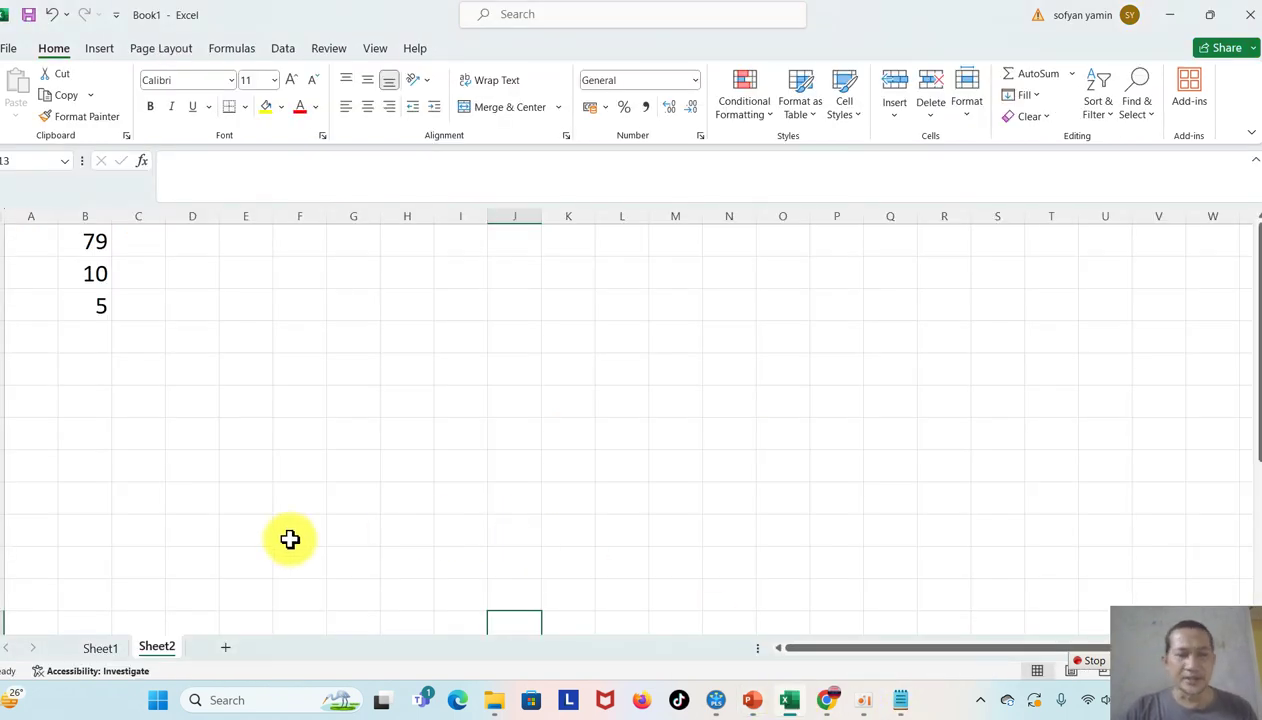
click(103, 650)
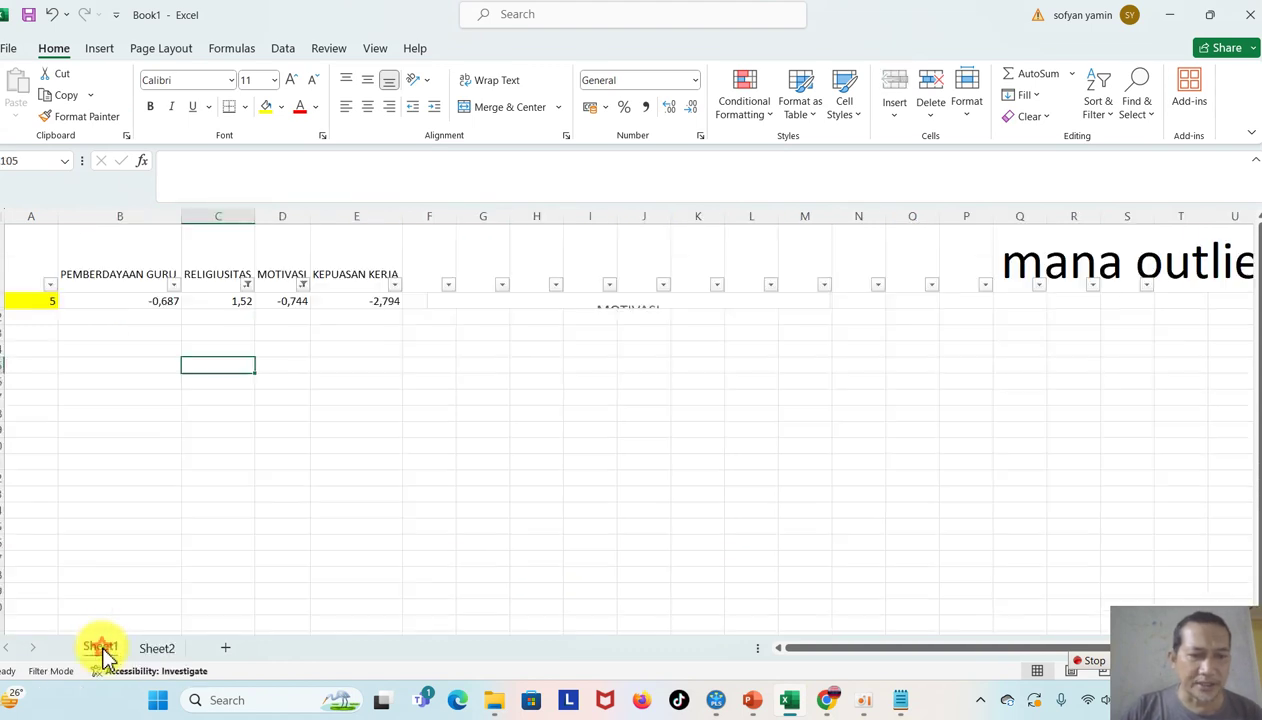
click(247, 286)
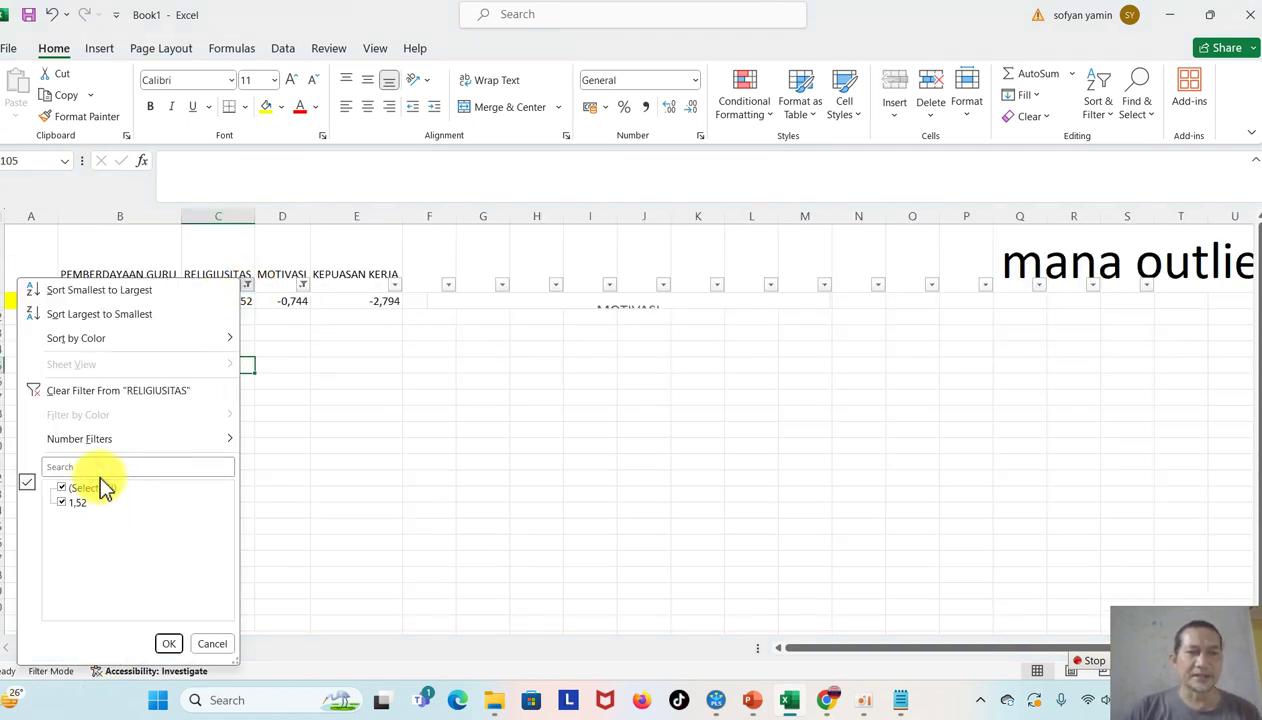
click(306, 287)
click(140, 485)
click(224, 647)
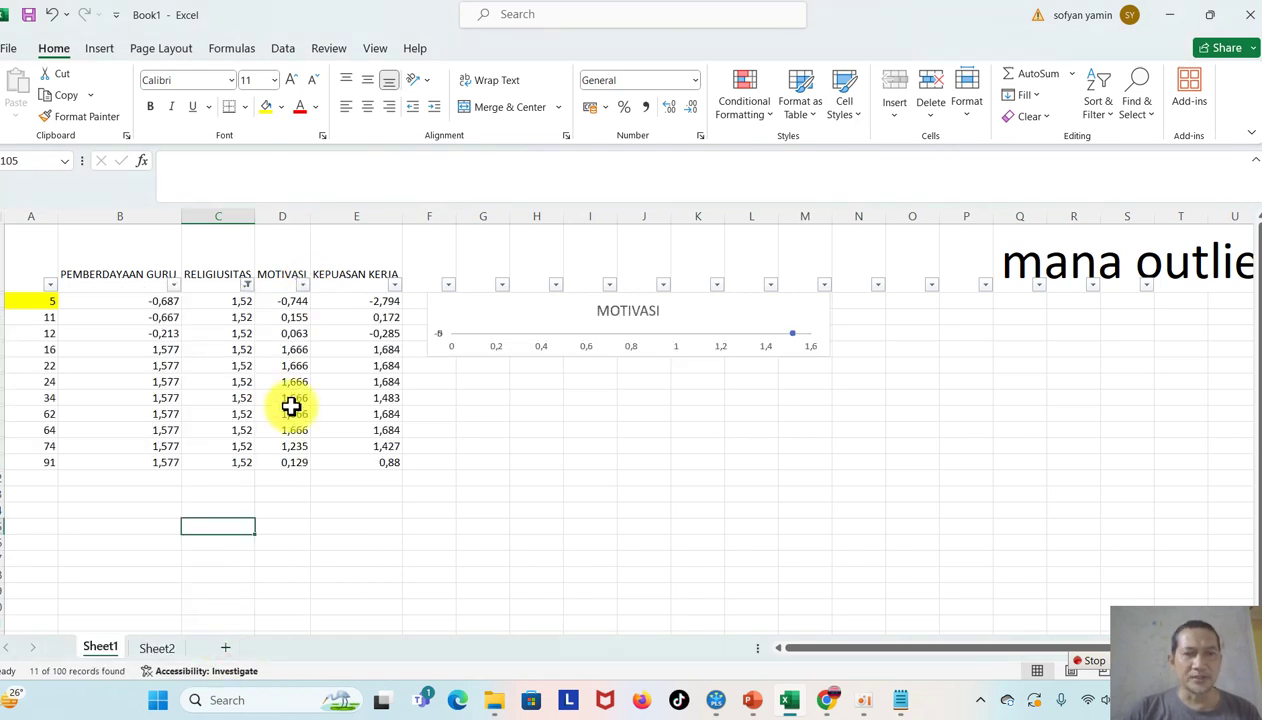
click(250, 287)
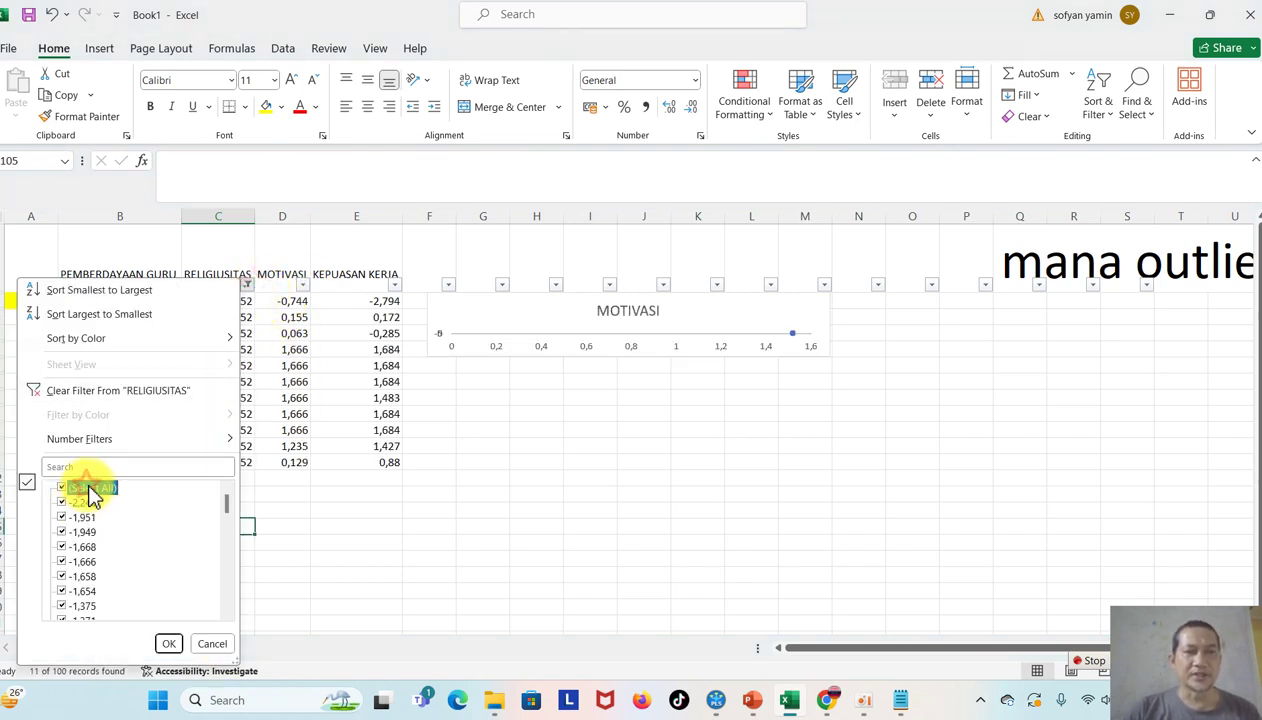
click(168, 643)
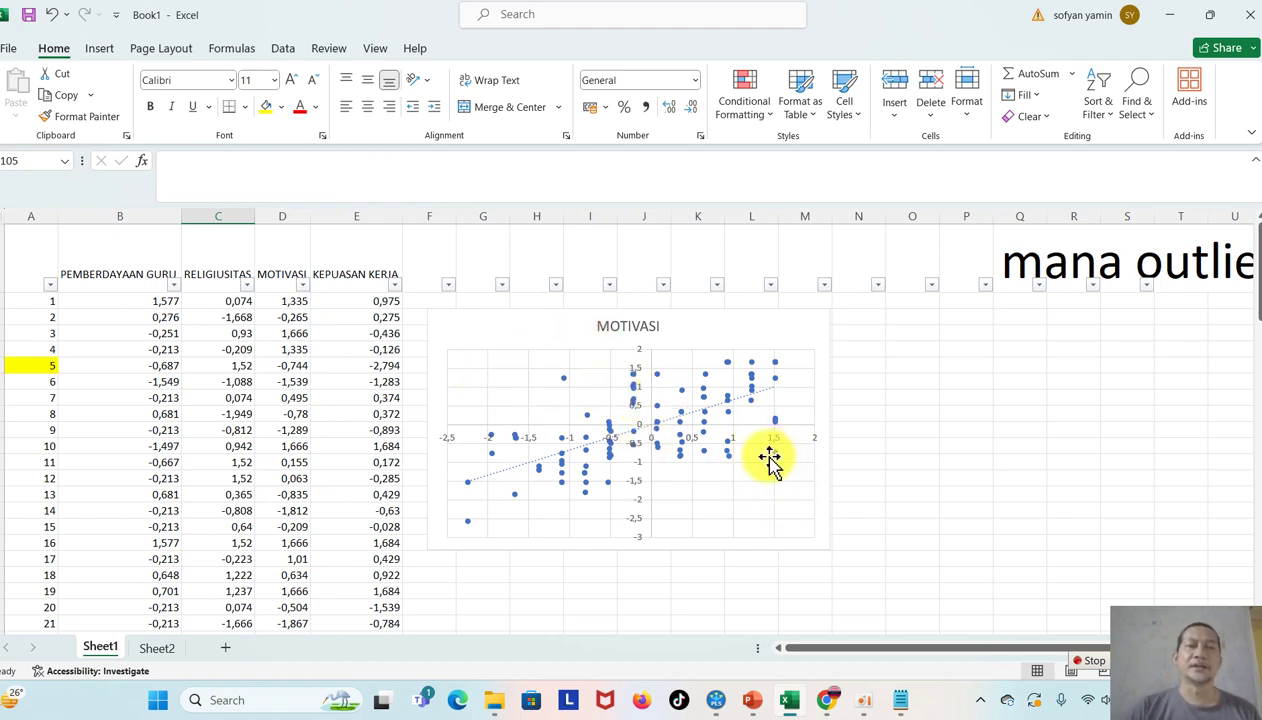
click(1036, 410)
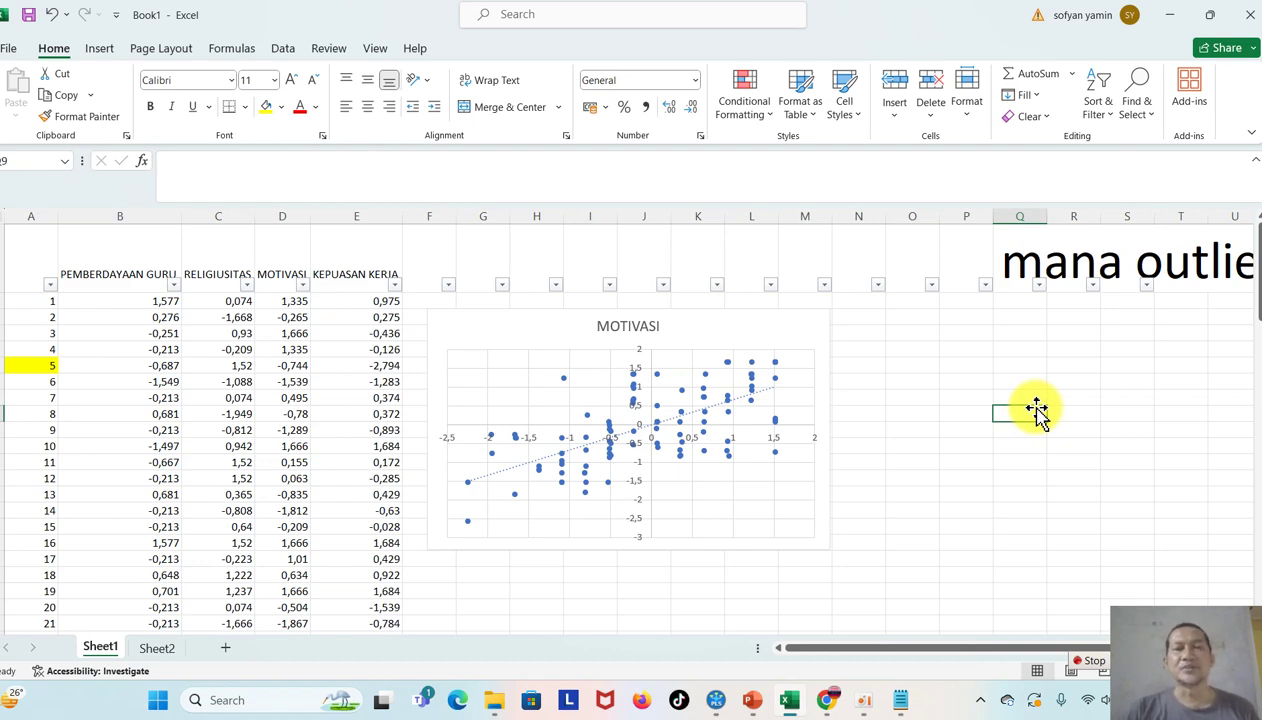
Step: Add a new worksheet and enter the note "pastikan responden nya di lebihkan" in cell E6
click(225, 649)
click(253, 315)
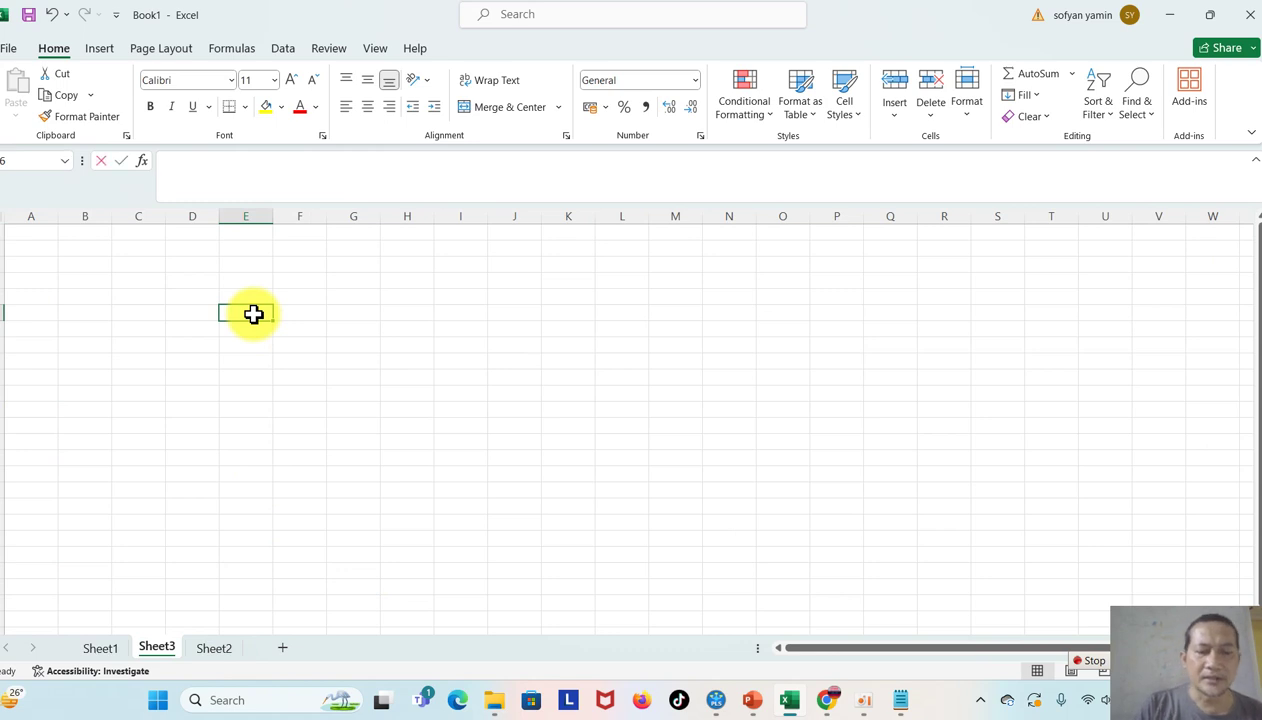
text(pastikan responden nya d)
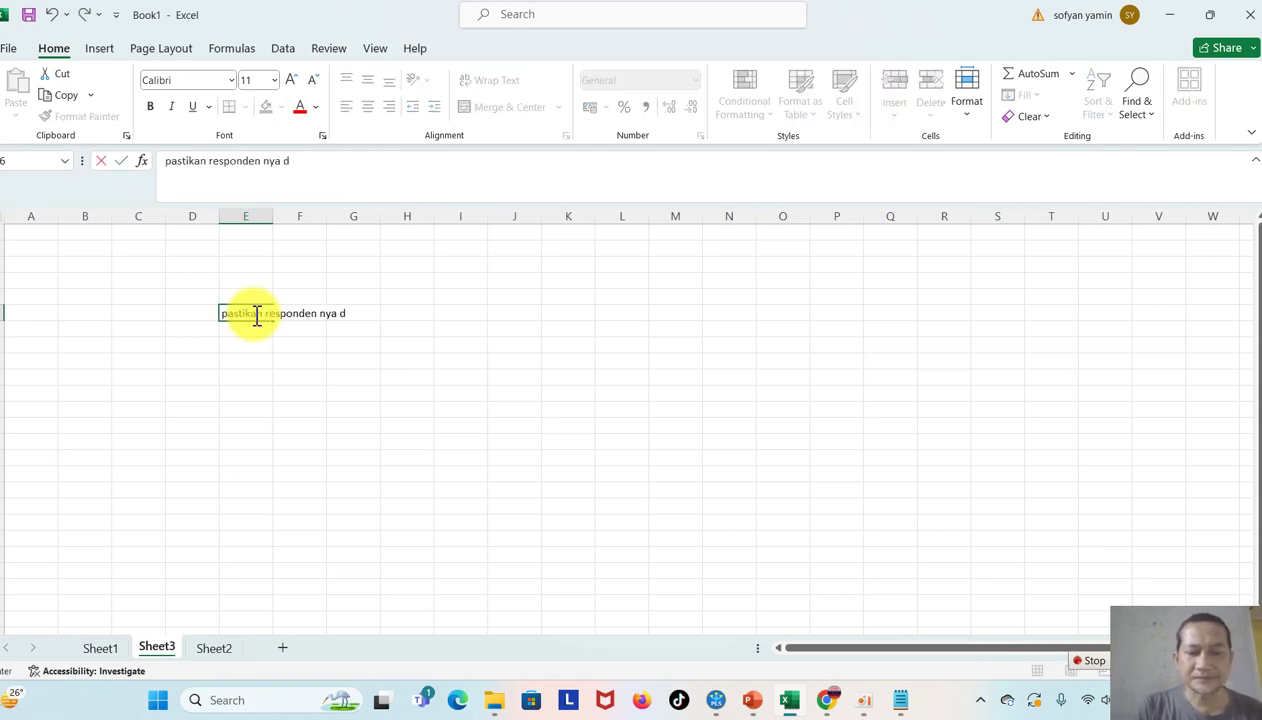
text(i lebihkan)
key(Return)
key(Return)
Step: Below the note, enter 100 in E8, "ambil" in E9 and 110 in F9
text(1)
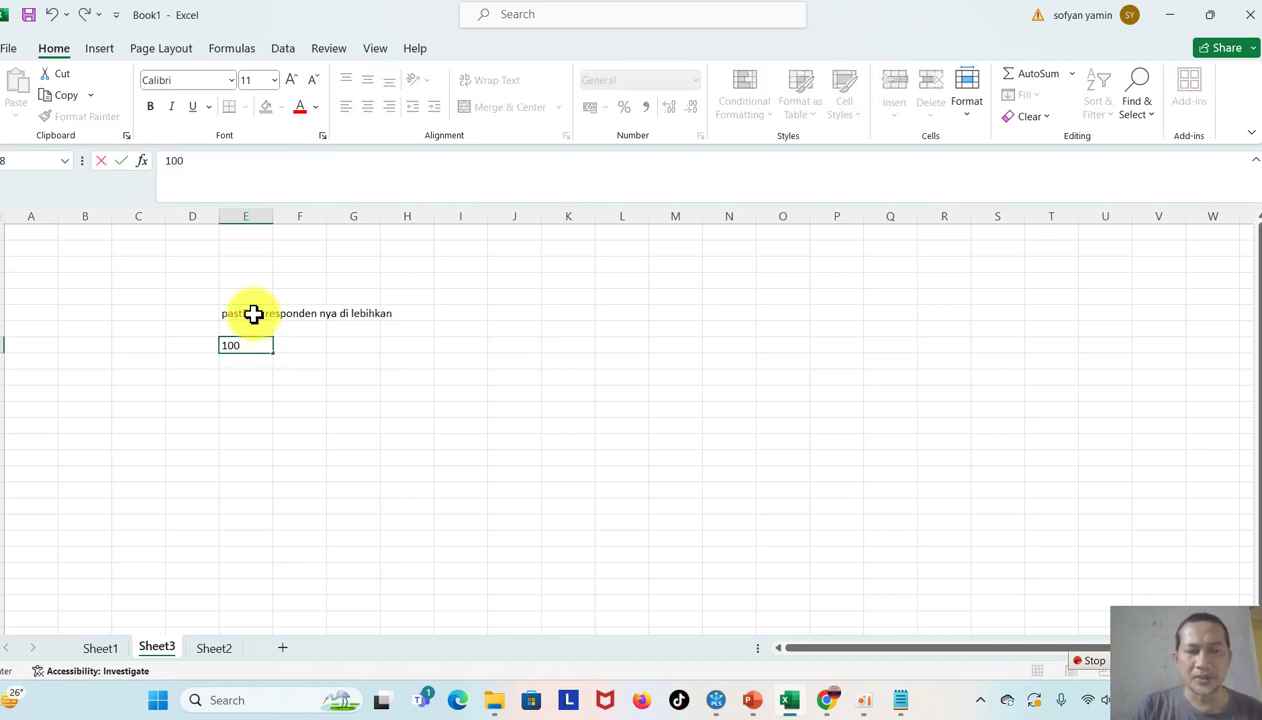
text(00)
key(Return)
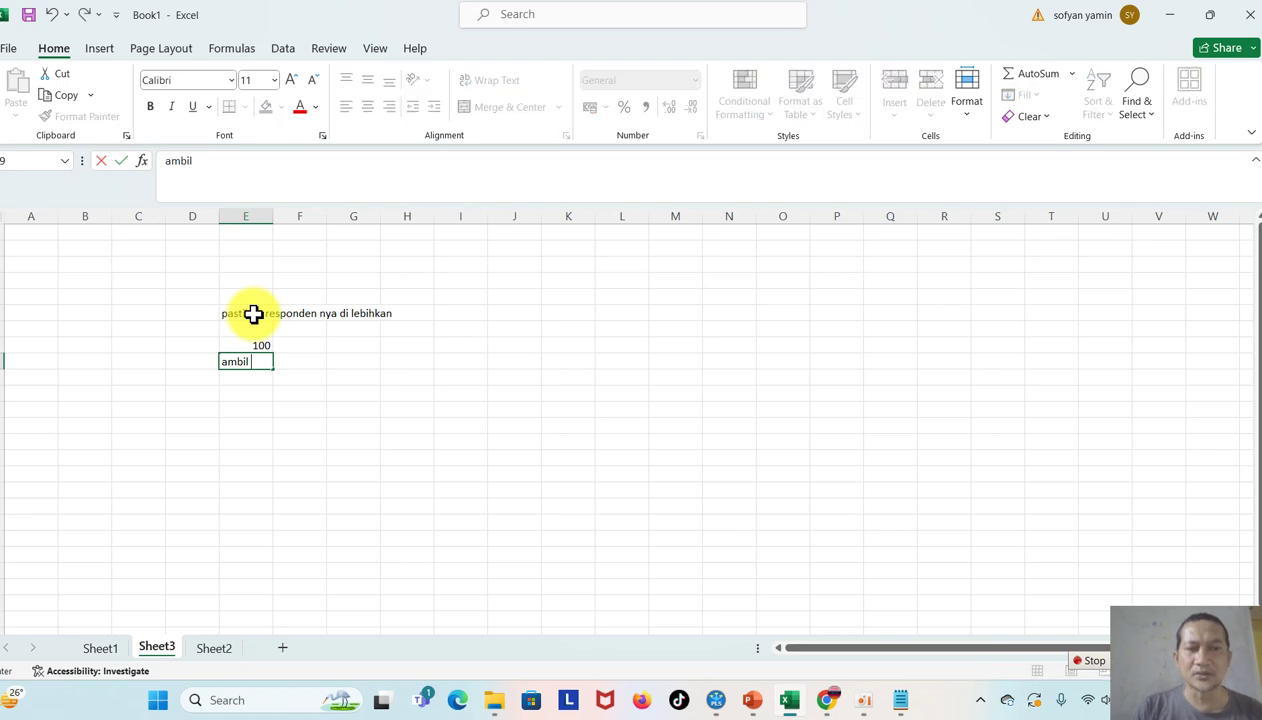
key(Tab)
text(11)
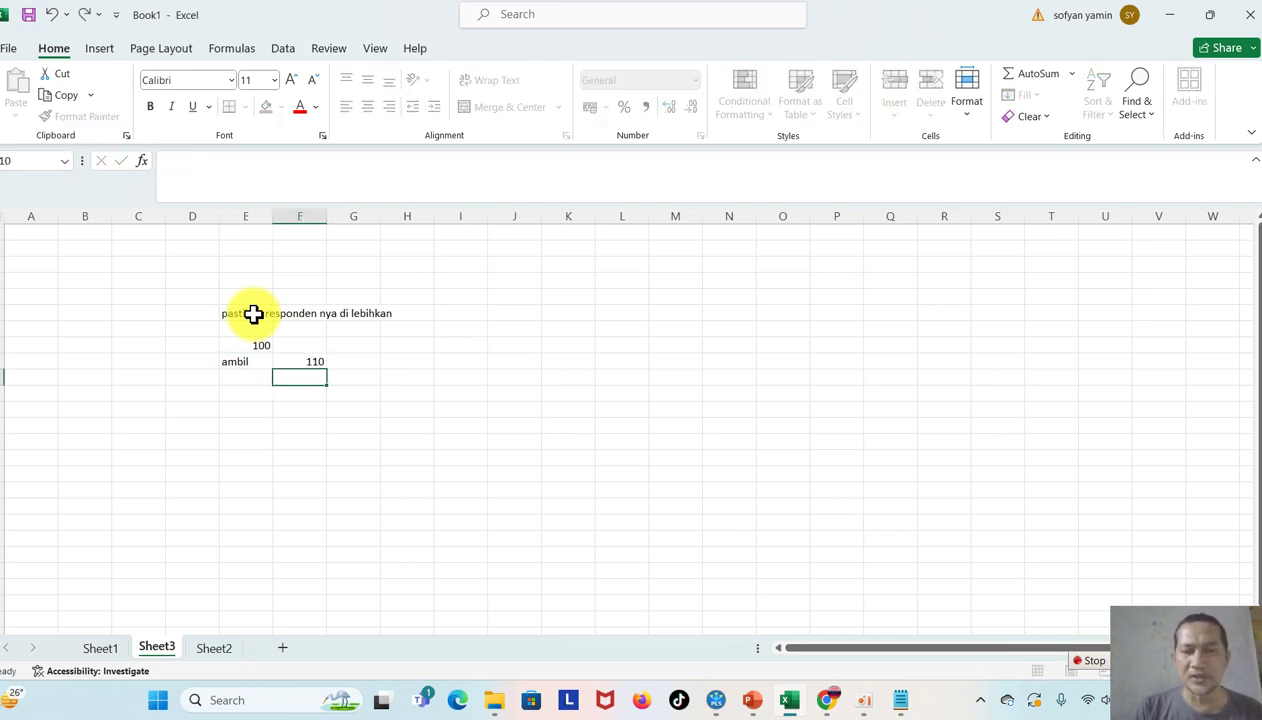
text(0)
key(Return)
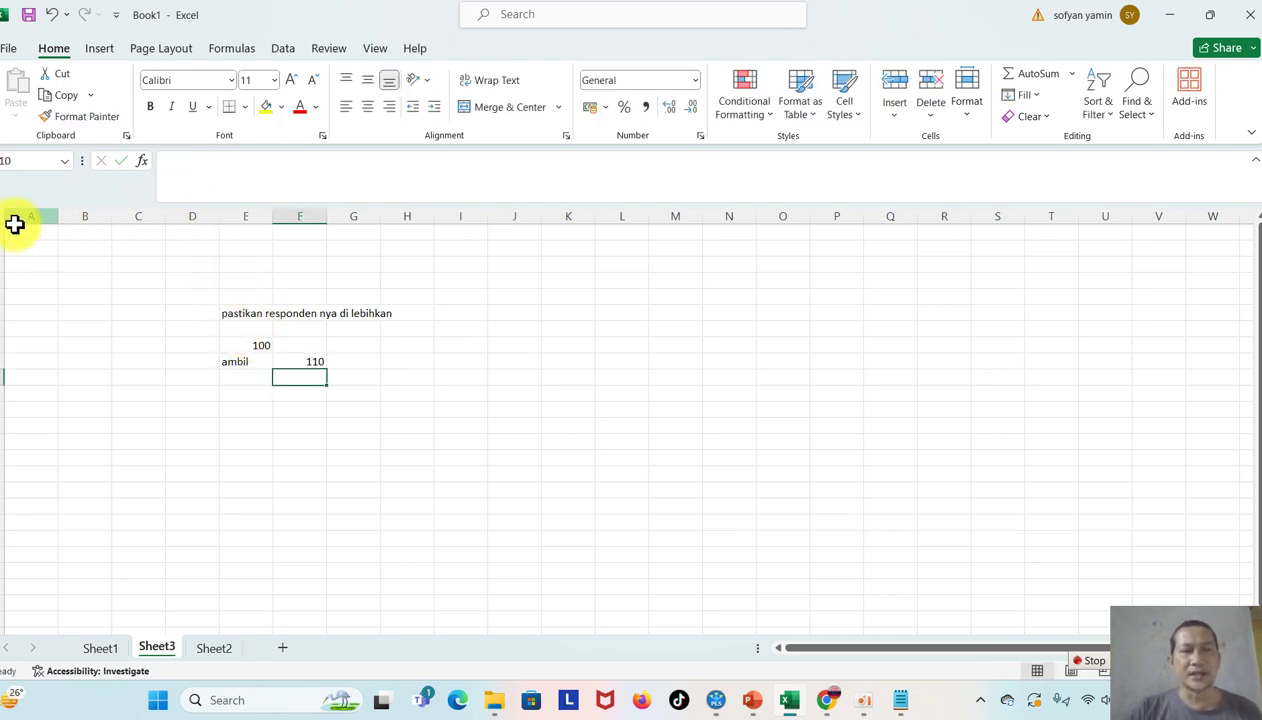
Step: Set the whole sheet's font size to 28 and autofit column E to its contents
click(6, 216)
click(273, 82)
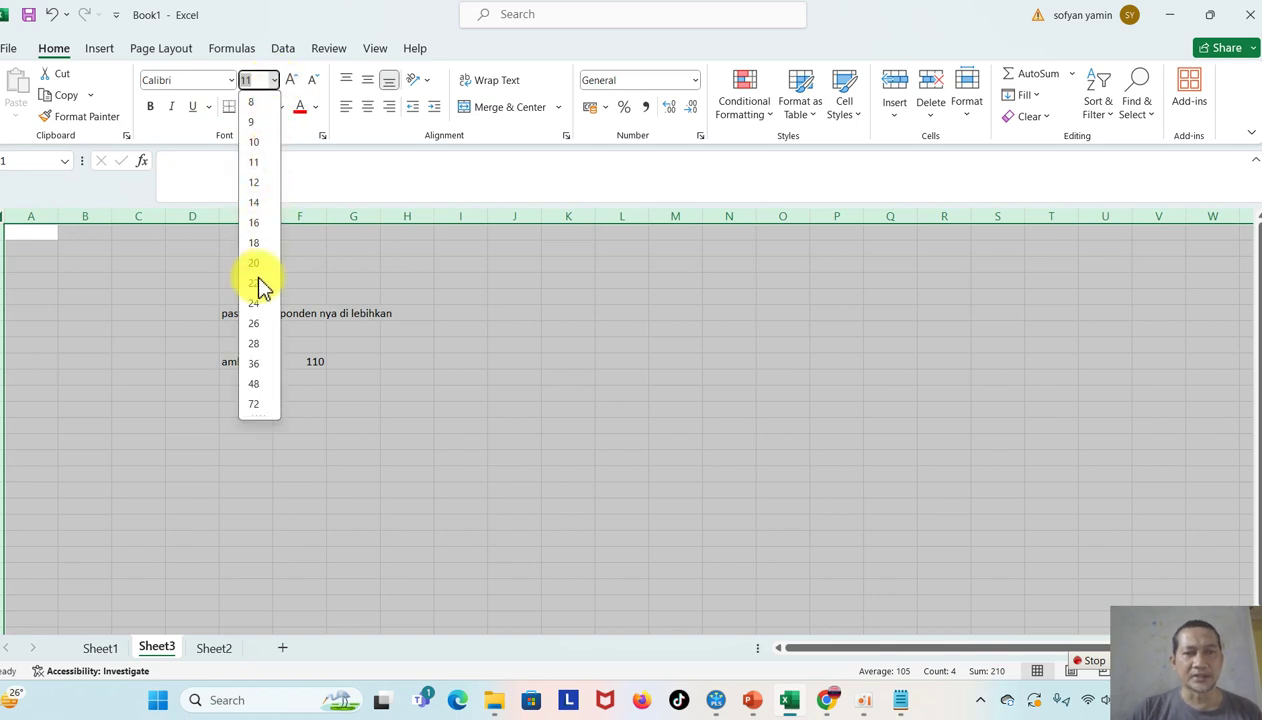
click(256, 344)
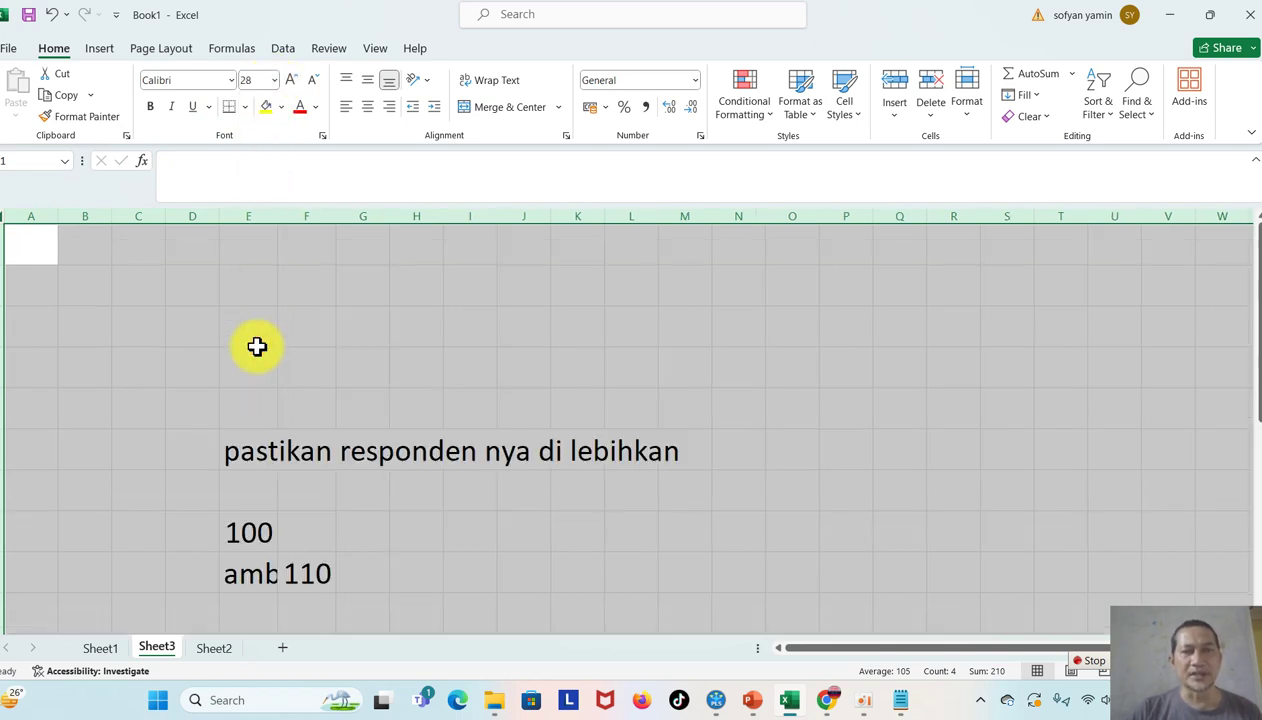
click(406, 529)
double_click(277, 217)
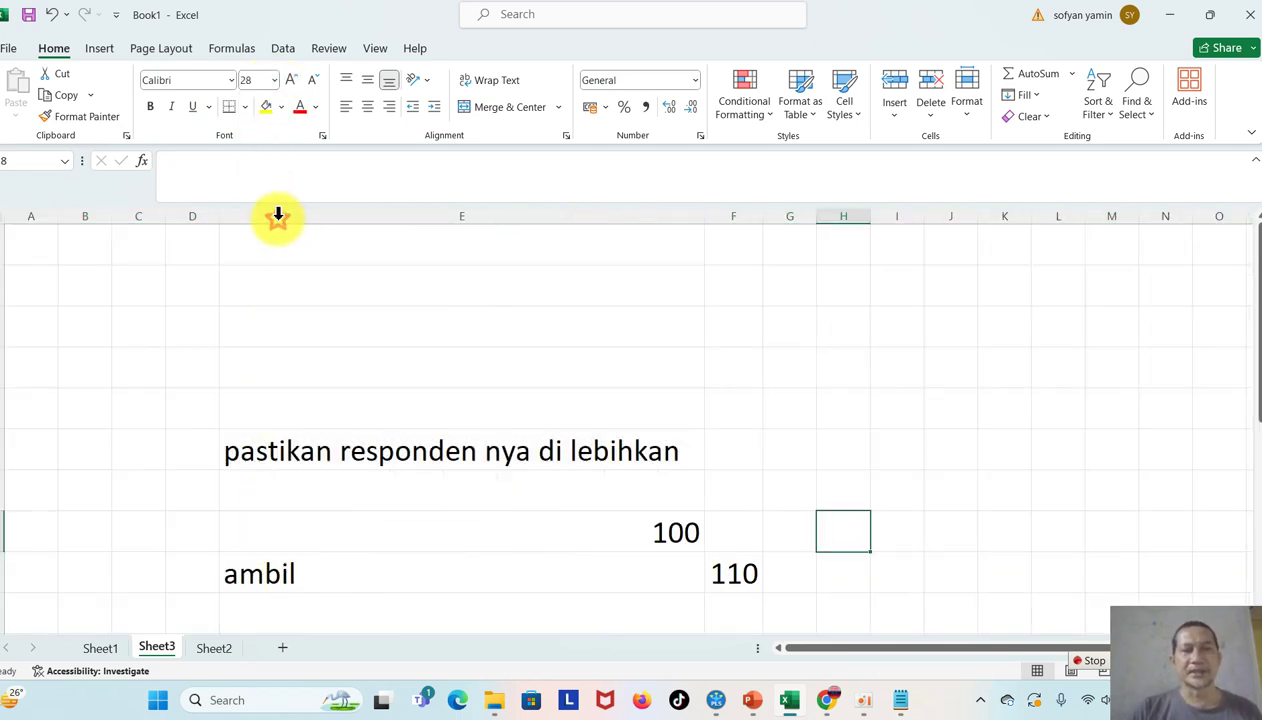
Step: Highlight the cell containing 110 with a yellow fill
click(740, 580)
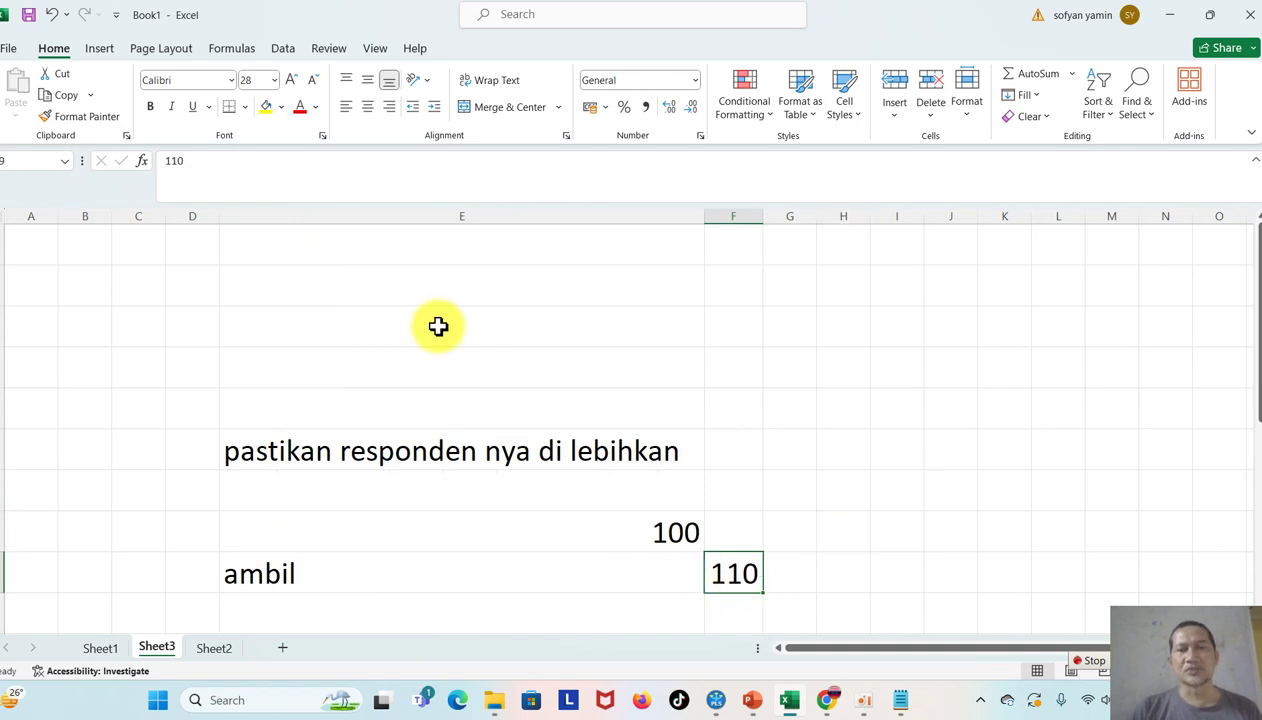
click(266, 106)
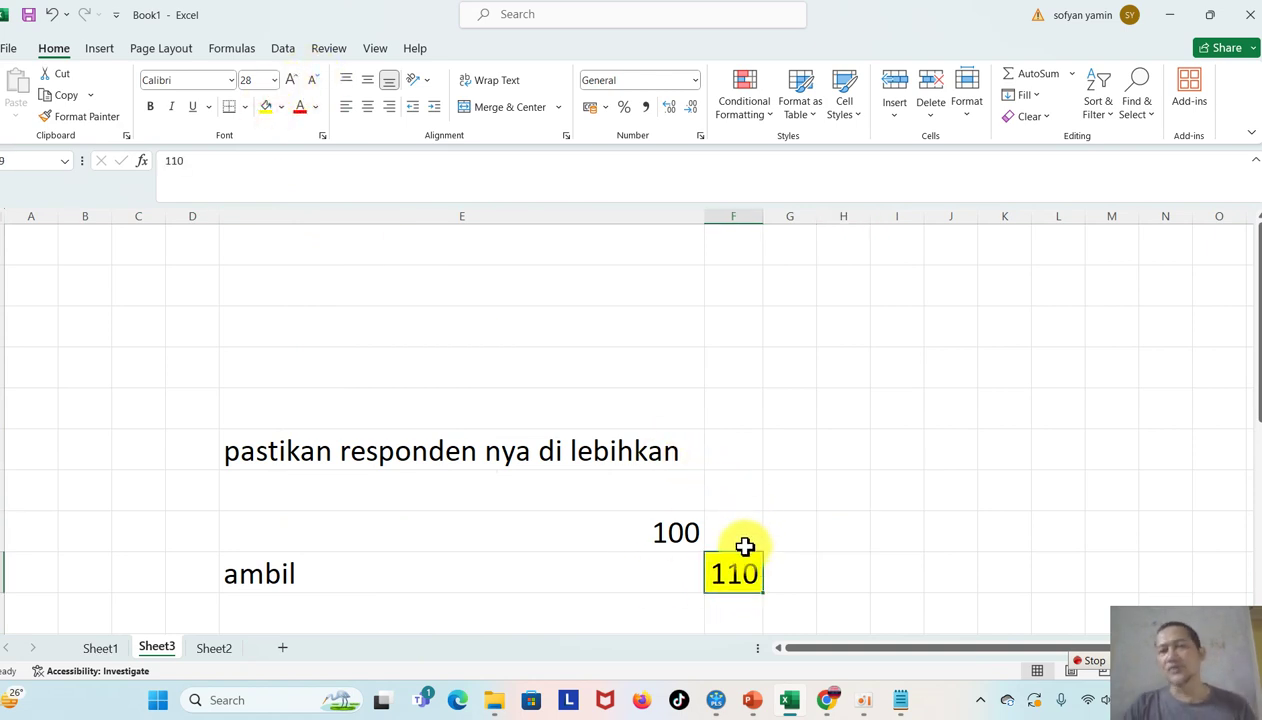
click(745, 378)
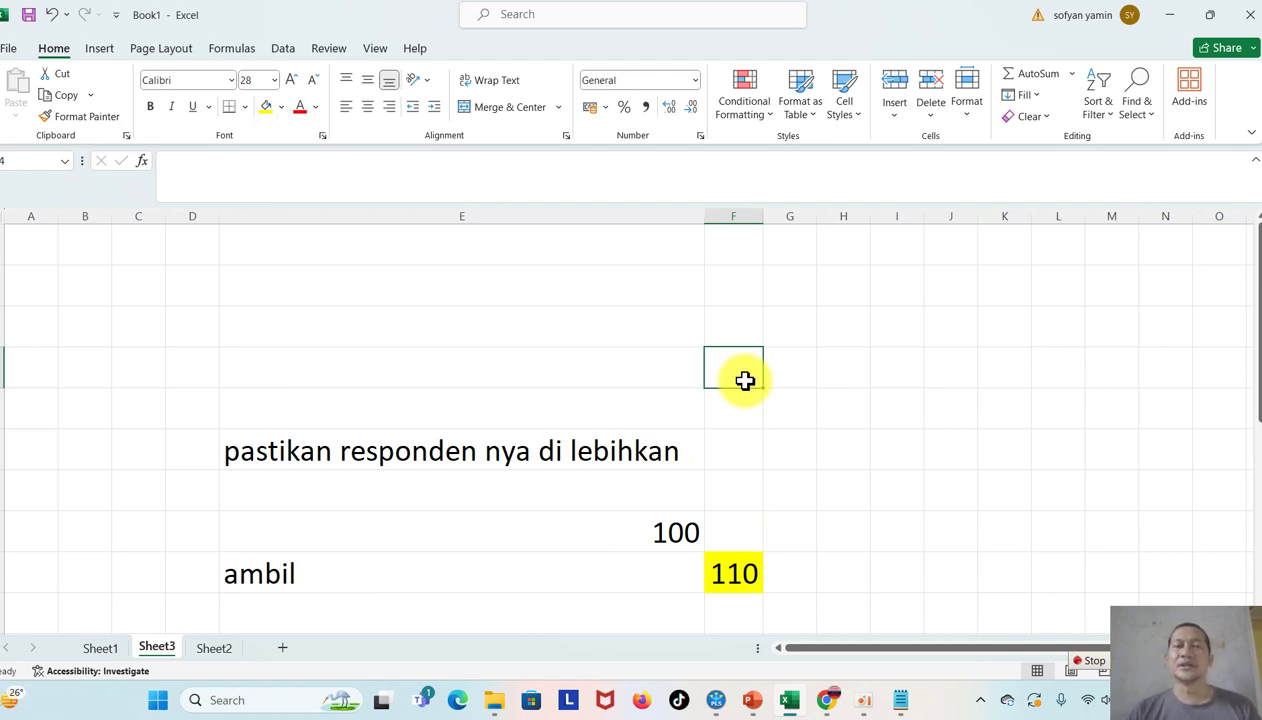
Step: Review the Outlier Detection slide in PowerPoint, then return to the MOTIVASI scatter chart on Sheet1 in Excel
click(752, 700)
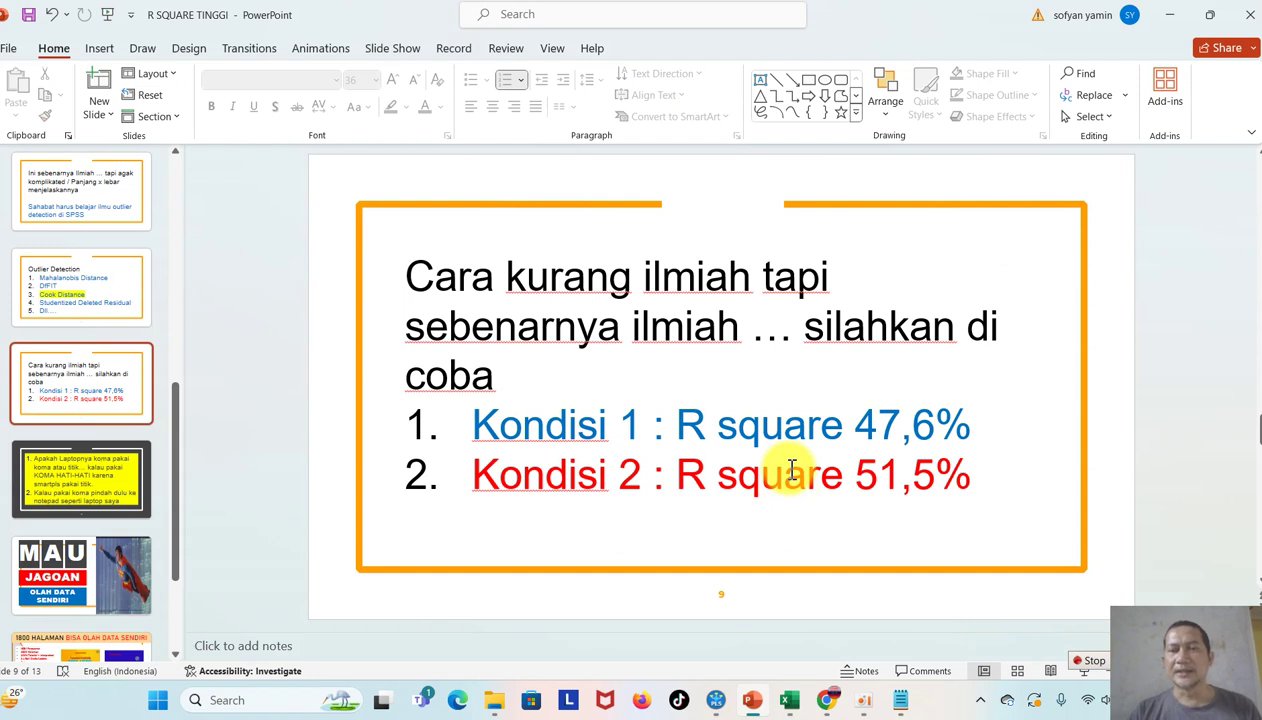
scroll(791, 470, up, 1)
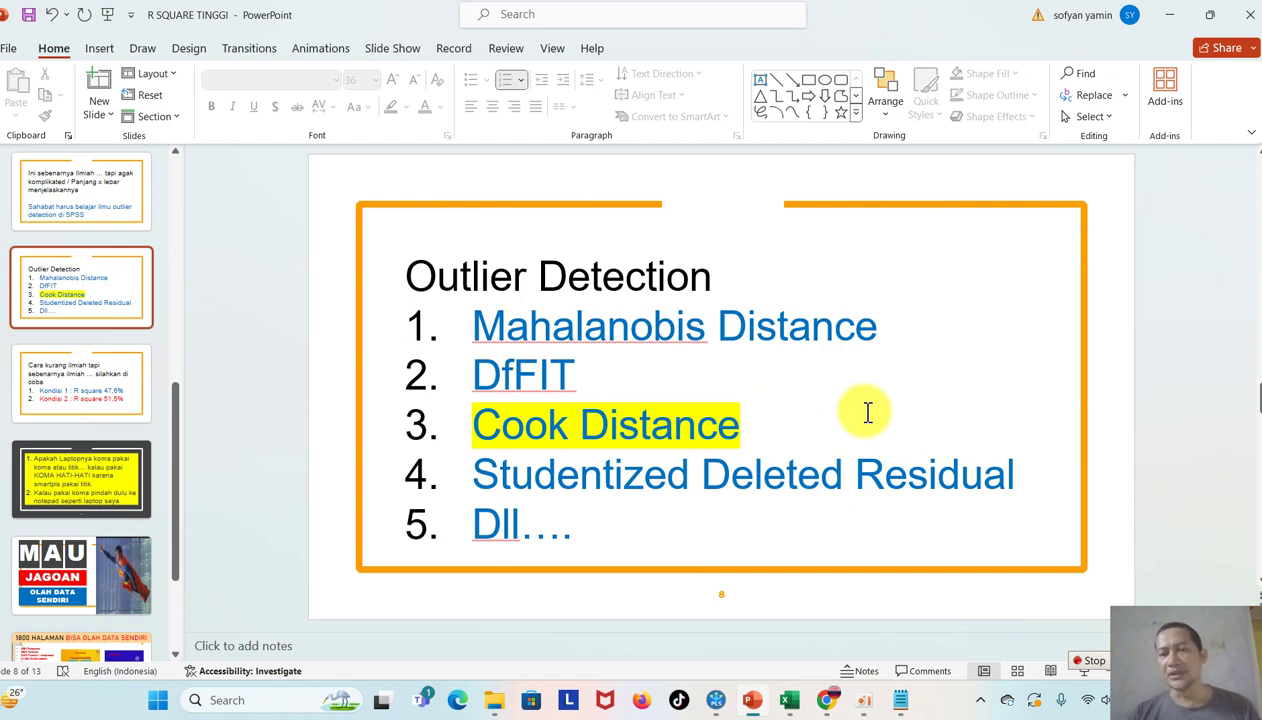
click(790, 700)
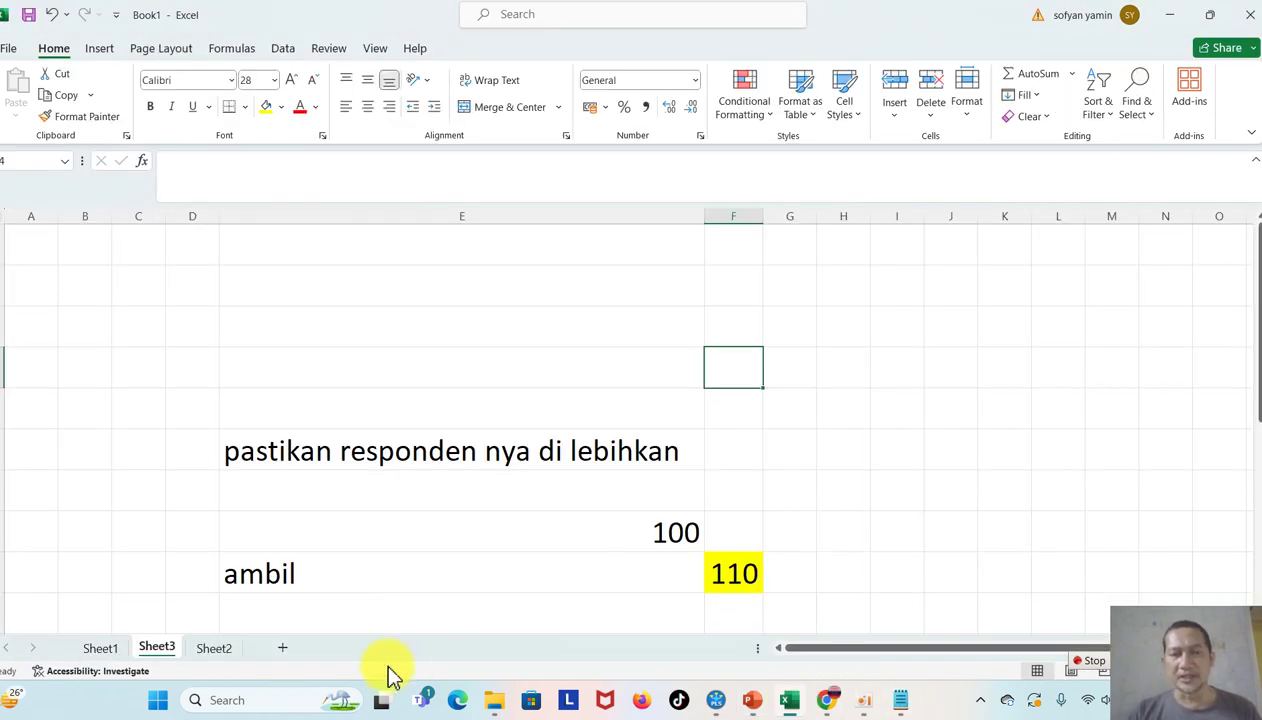
click(103, 649)
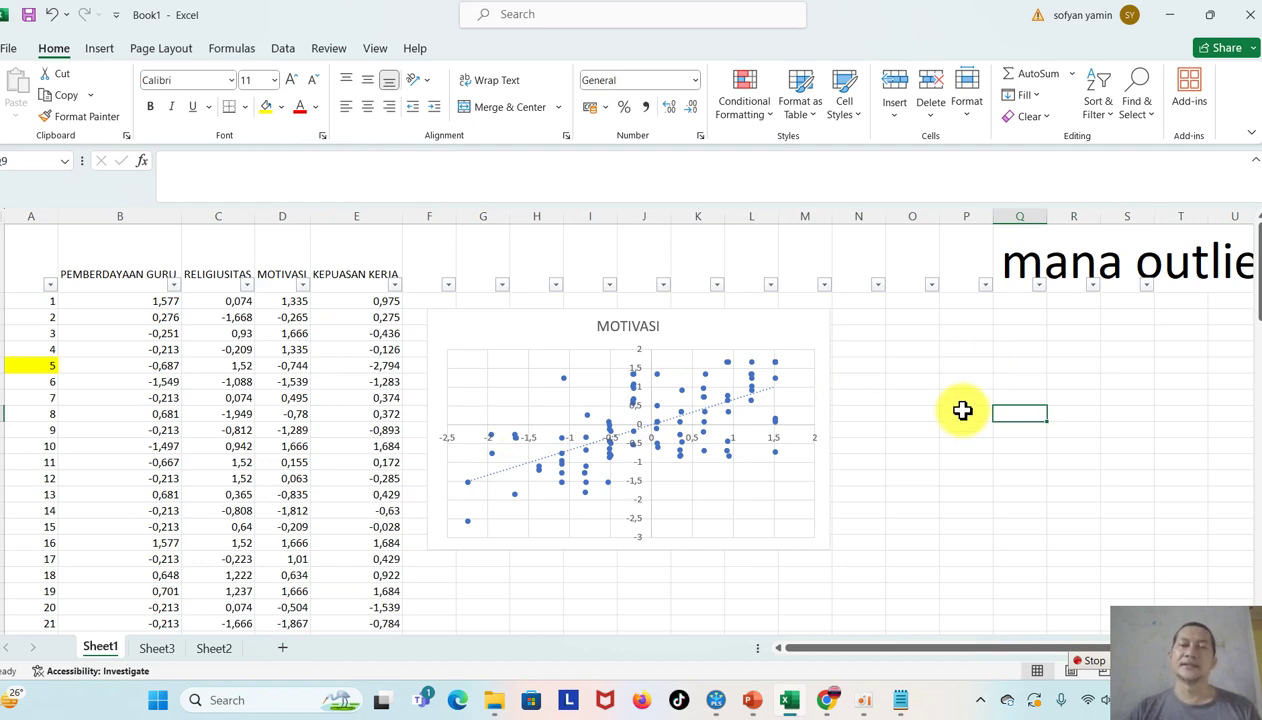
Step: Switch to PowerPoint, start the slide show from the Outlier Detection slide and advance to slide 9
click(752, 700)
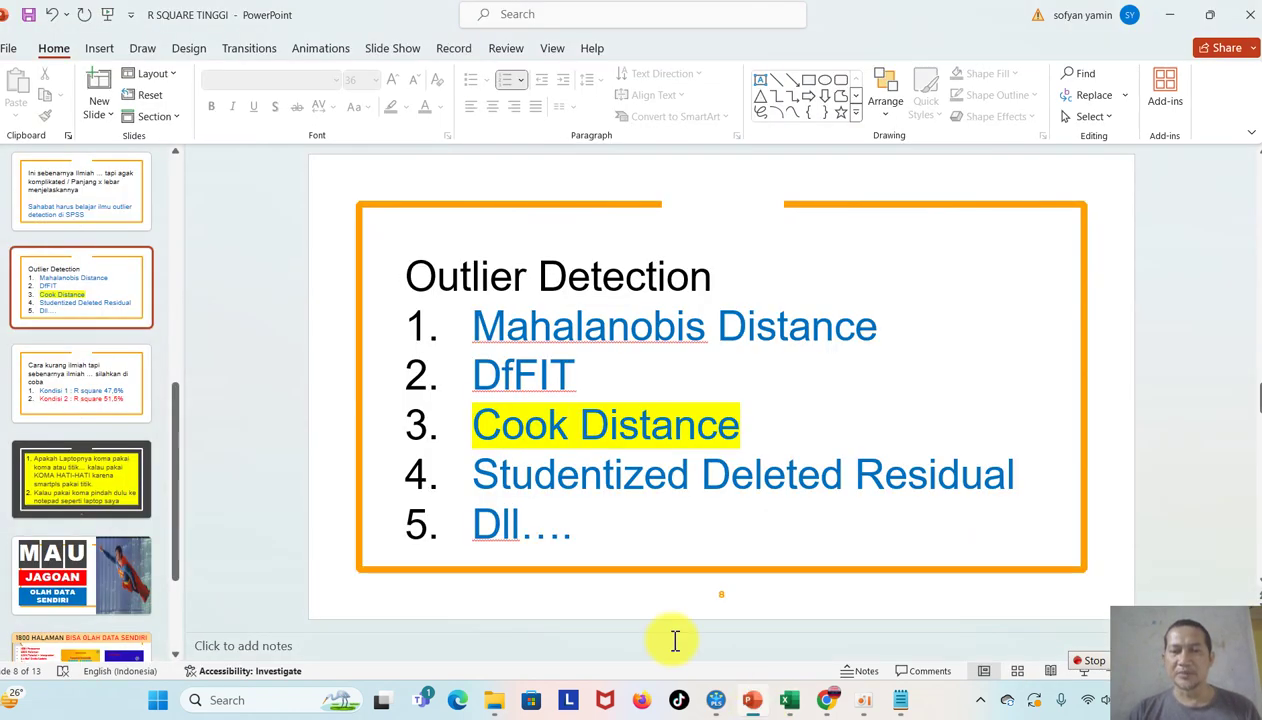
click(1084, 672)
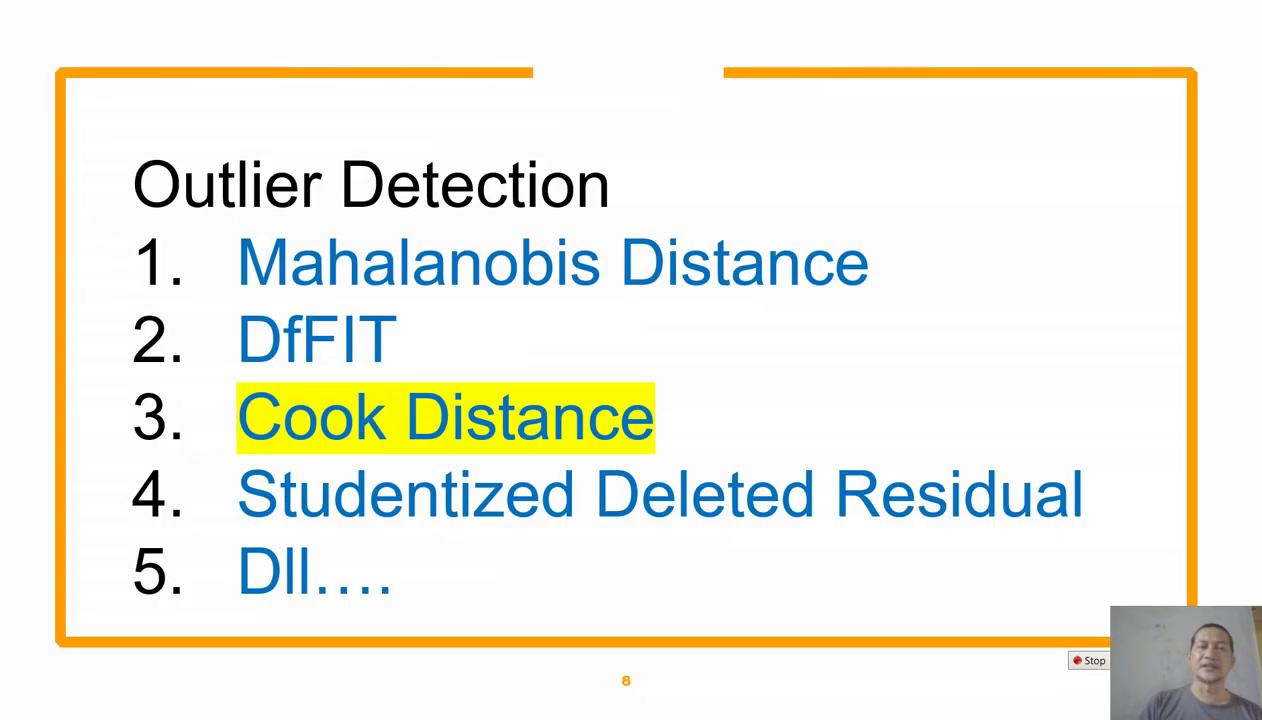
key(Right)
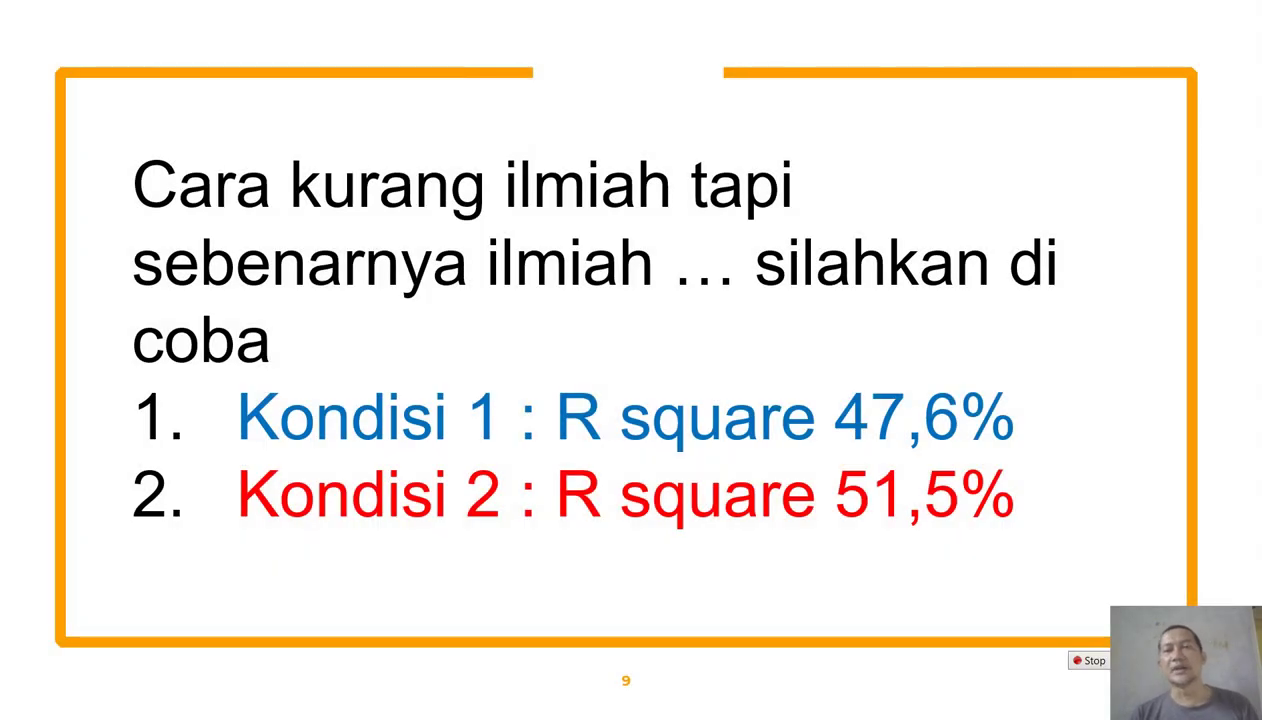